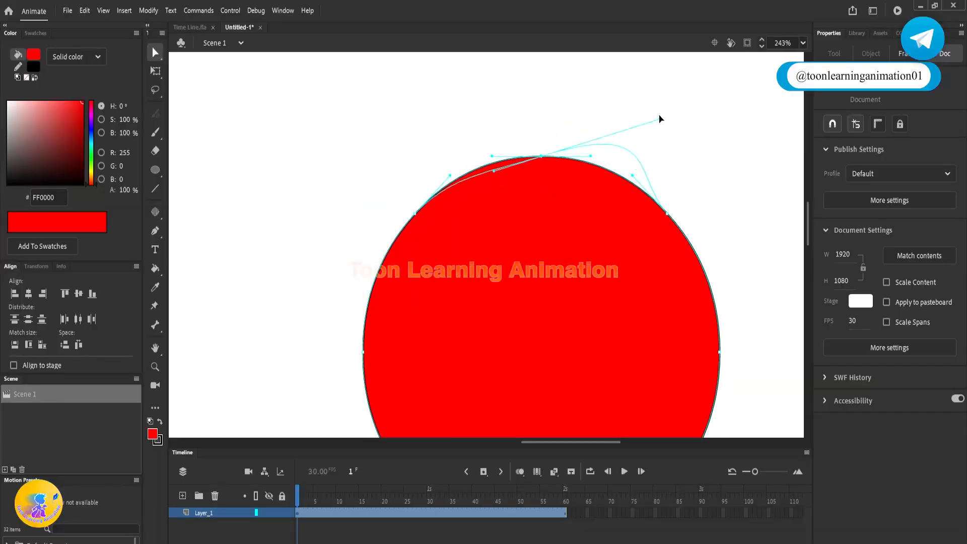
Step: Reshape the red circle's upper outline by pulling its anchor points and curve handles outward into a pointed, irregular shape
left_click_drag(659, 120, 657, 100)
left_click_drag(541, 156, 514, 131)
left_click_drag(378, 251, 348, 191)
left_click_drag(414, 214, 382, 158)
left_click_drag(503, 158, 681, 144)
scroll(613, 160, "down", 2)
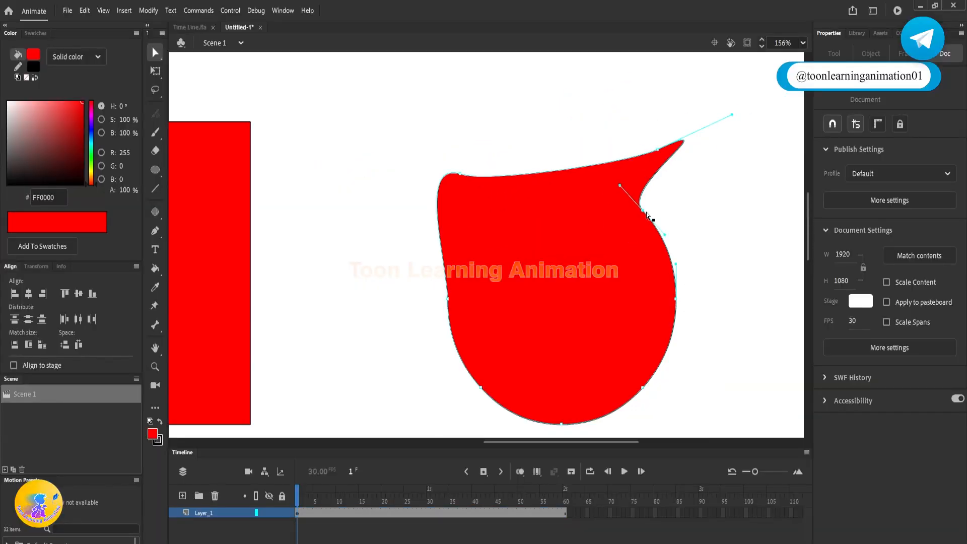
left_click_drag(648, 215, 655, 221)
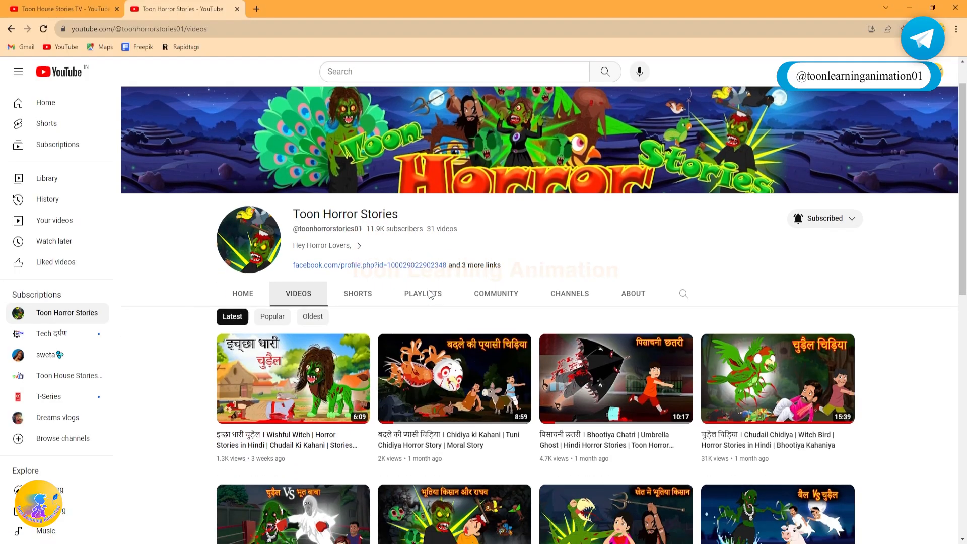
Step: Switch to the browser and look through the video lists of the Toon Horror Stories and Toon House Stories TV channels
scroll(431, 294, "down", 4)
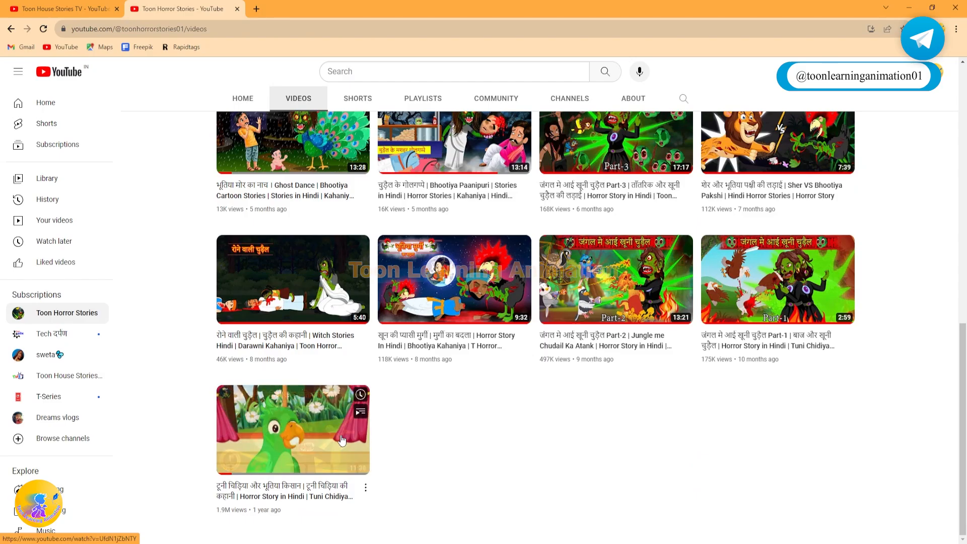
scroll(509, 427, "up", 10)
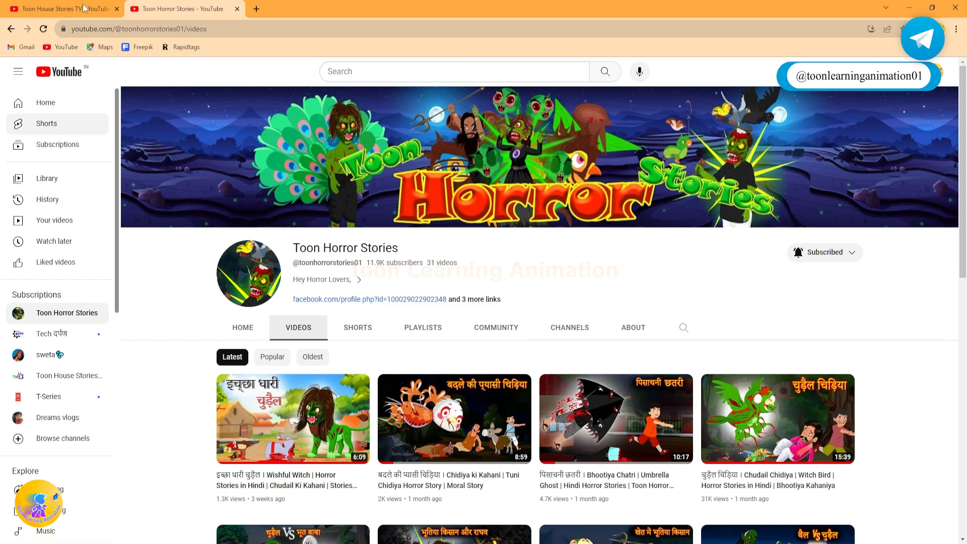
left_click(31, 8)
scroll(553, 270, "down", 9)
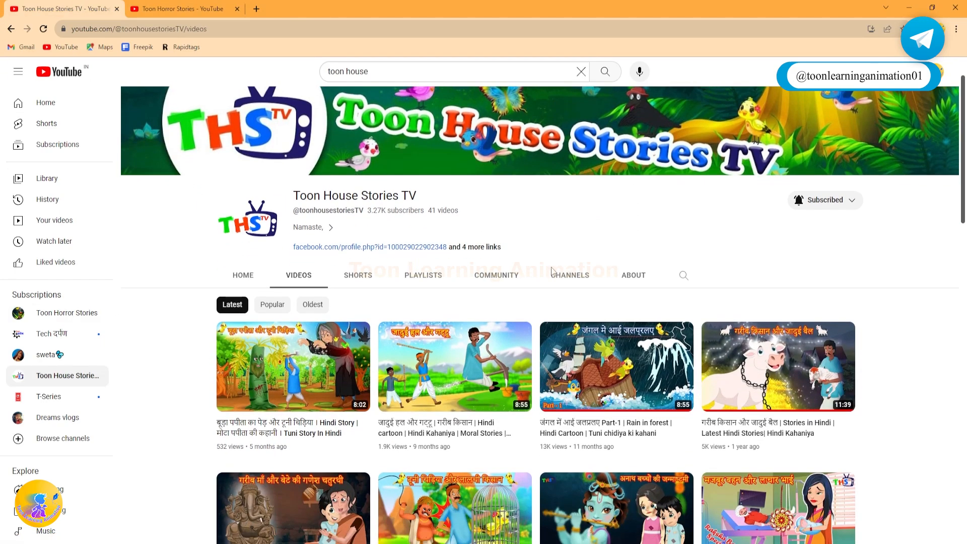
scroll(390, 287, "down", 8)
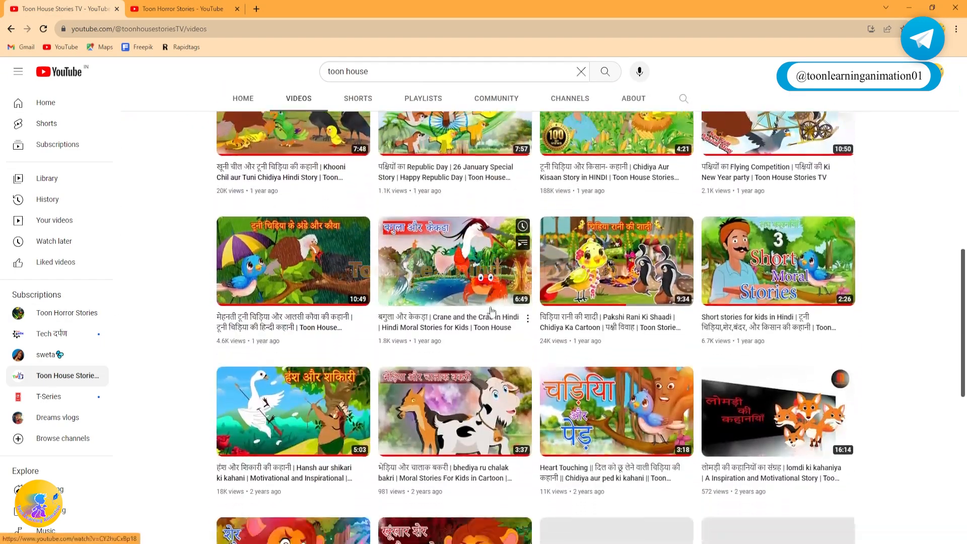
scroll(426, 305, "up", 20)
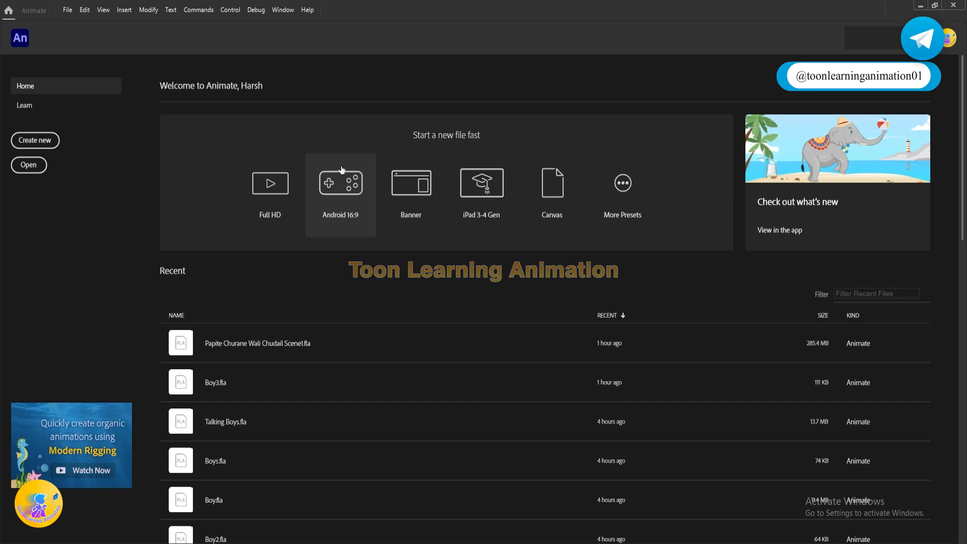
Step: Start a new document in Animate from more presets and compare the HD, Full HD and 4K Character Animation presets
left_click(623, 185)
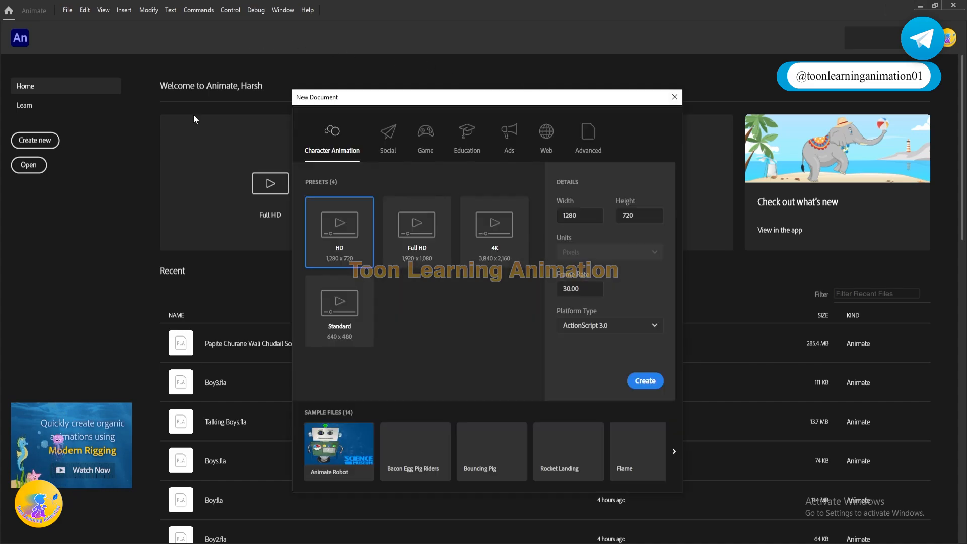
left_click_drag(402, 101, 427, 58)
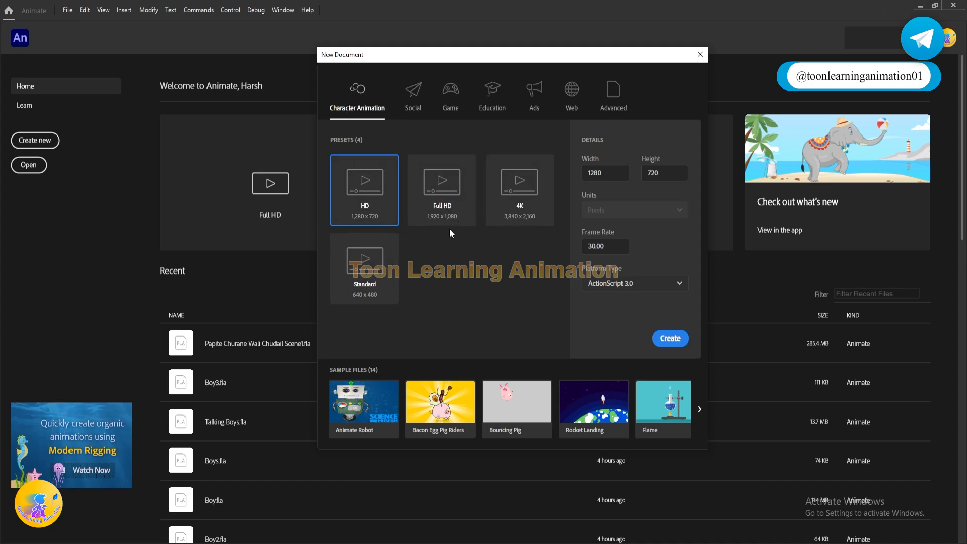
left_click(442, 199)
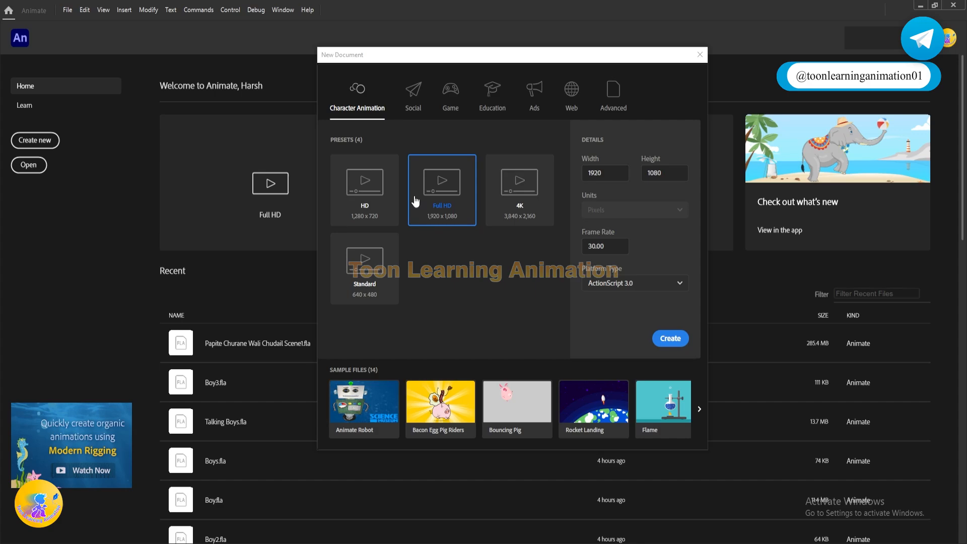
left_click(382, 199)
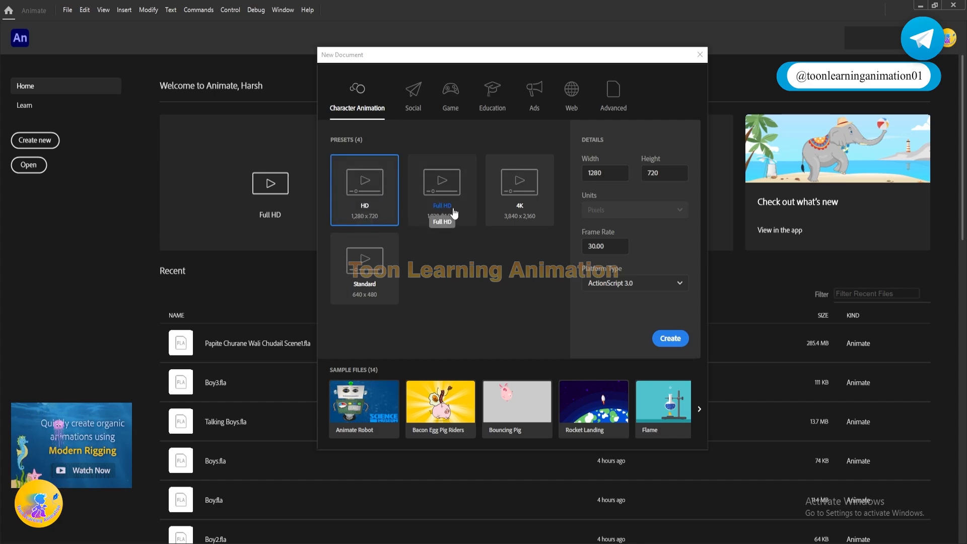
left_click(442, 194)
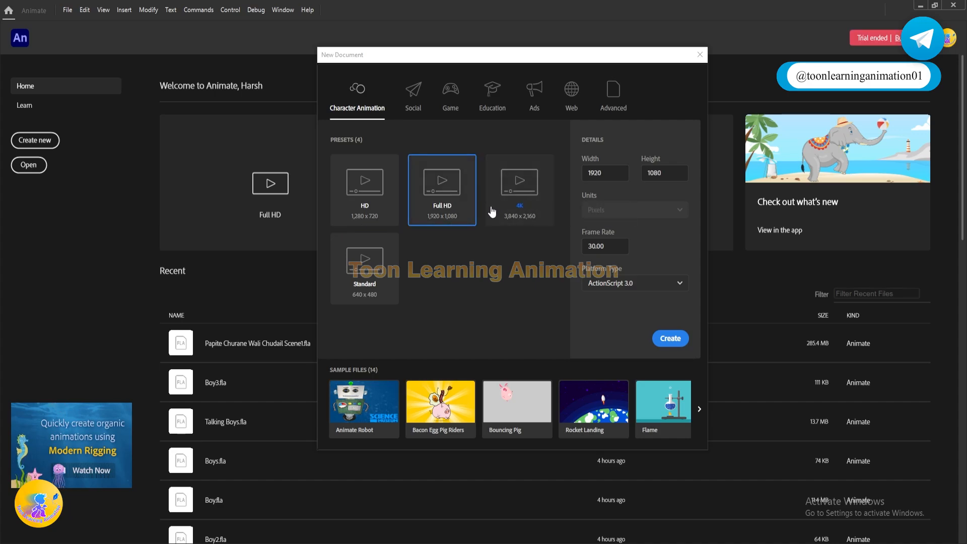
left_click(529, 201)
left_click(442, 194)
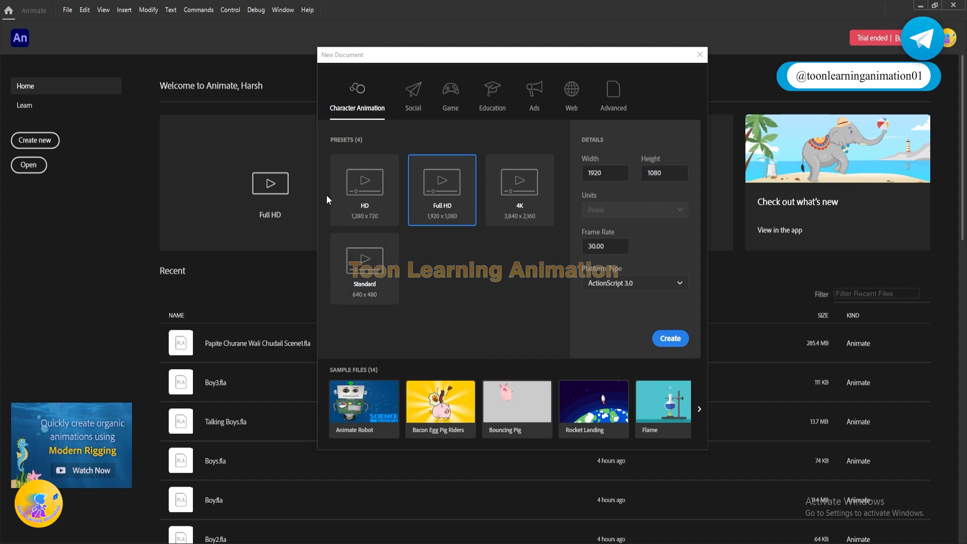
Step: Look through the Social presets for a new document
left_click(416, 103)
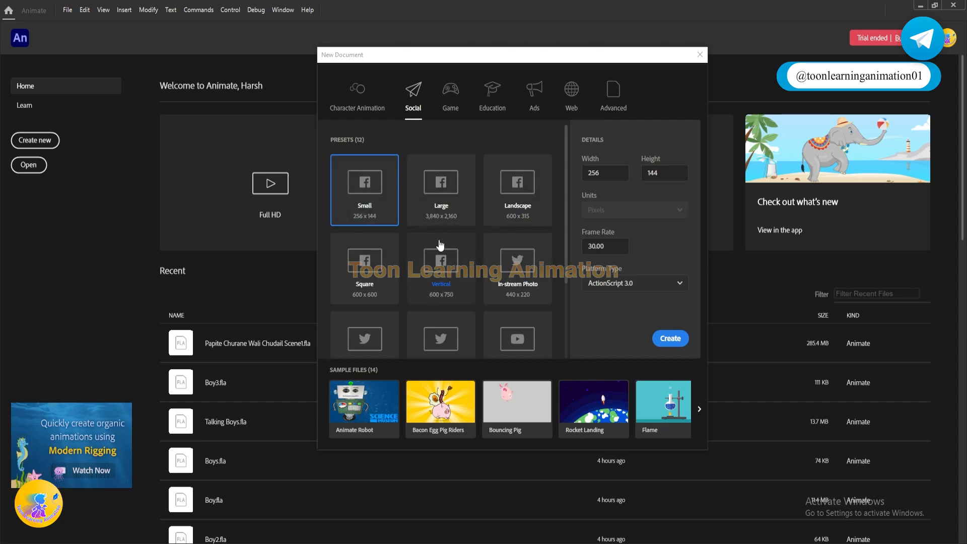
scroll(476, 241, "down", 2)
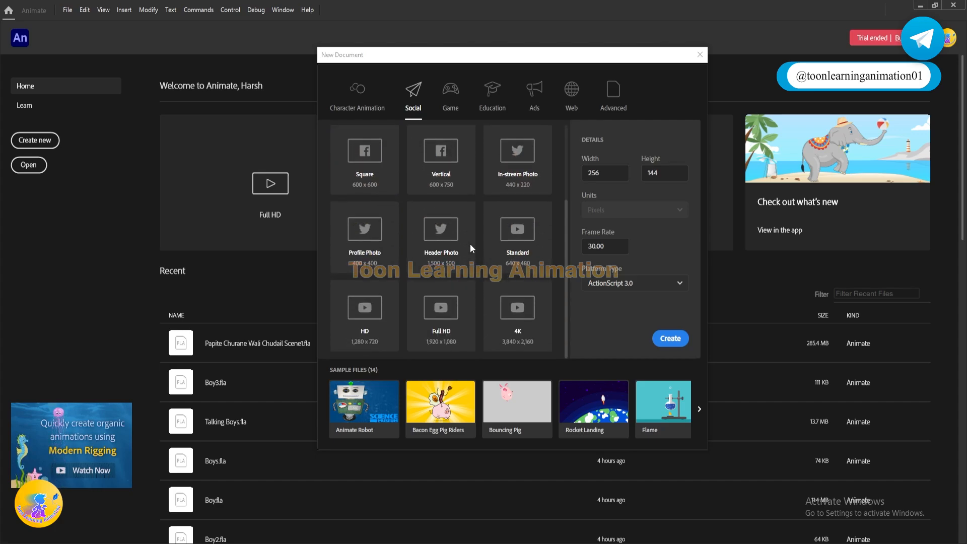
scroll(444, 189, "up", 2)
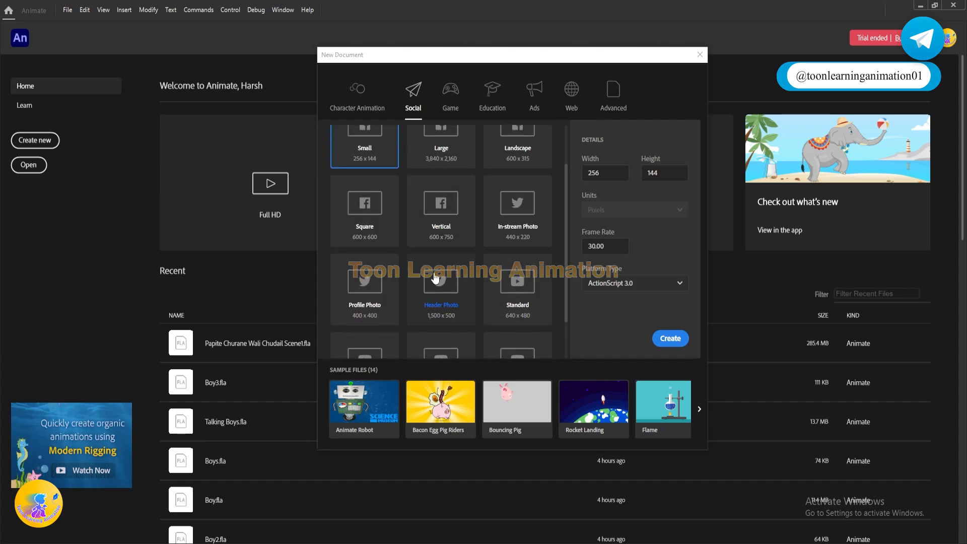
scroll(446, 201, "down", 2)
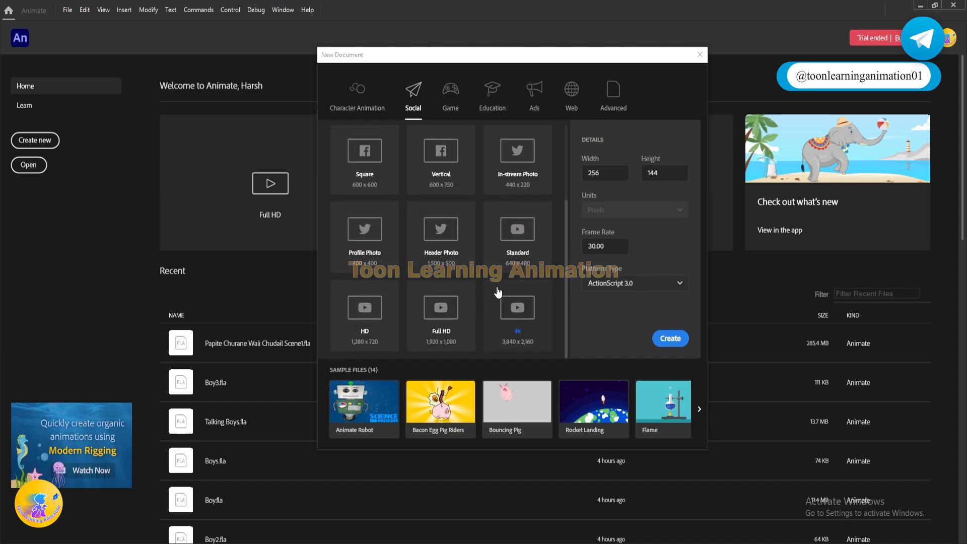
scroll(477, 225, "up", 2)
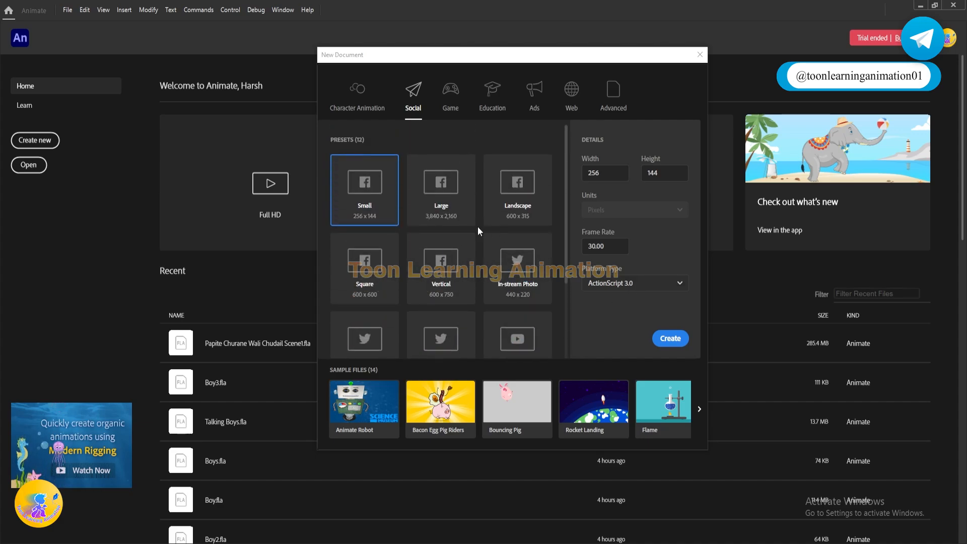
Step: Review the Game and Education presets for a new document
left_click(449, 99)
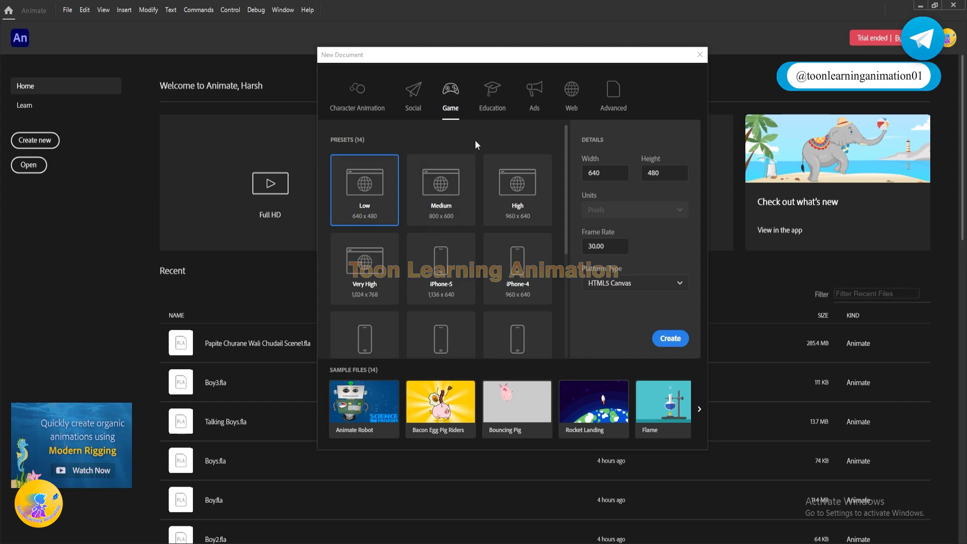
left_click(488, 90)
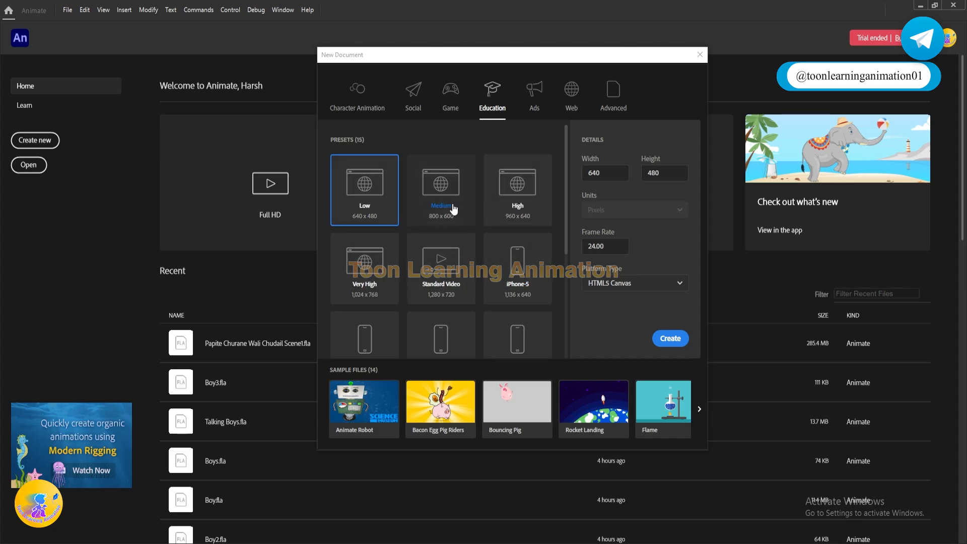
scroll(474, 263, "down", 3)
scroll(497, 274, "up", 3)
scroll(520, 209, "down", 3)
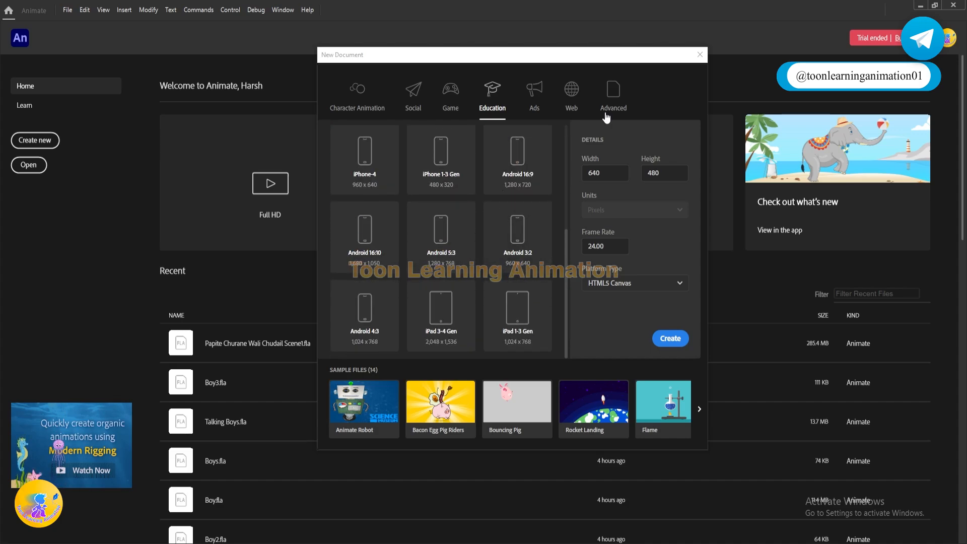
Step: Review the Ads and Web presets for a new document
left_click(545, 97)
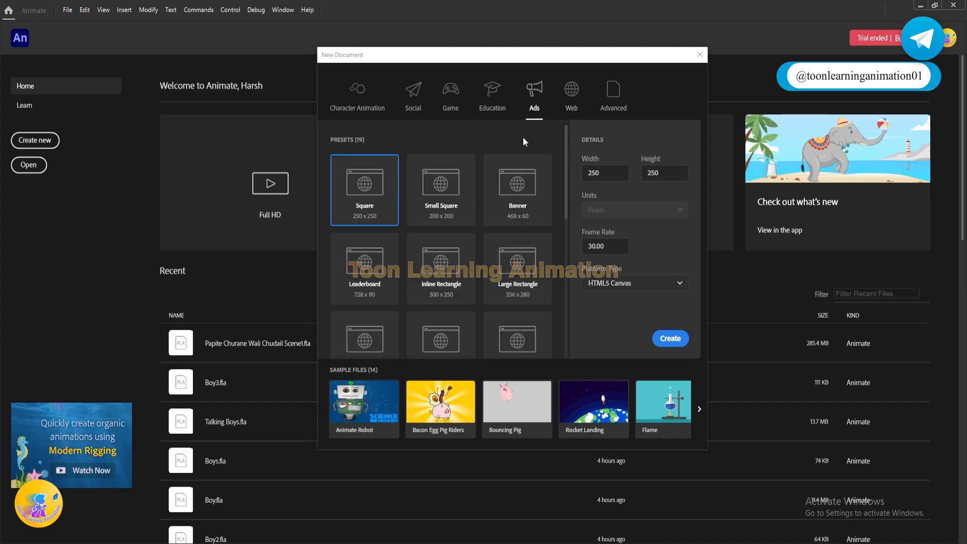
scroll(477, 278, "down", 3)
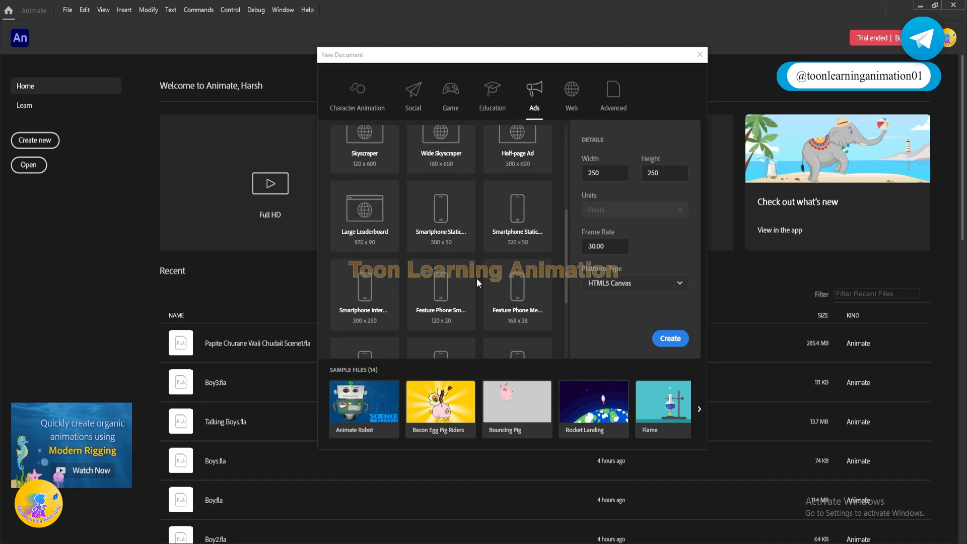
scroll(492, 195, "up", 3)
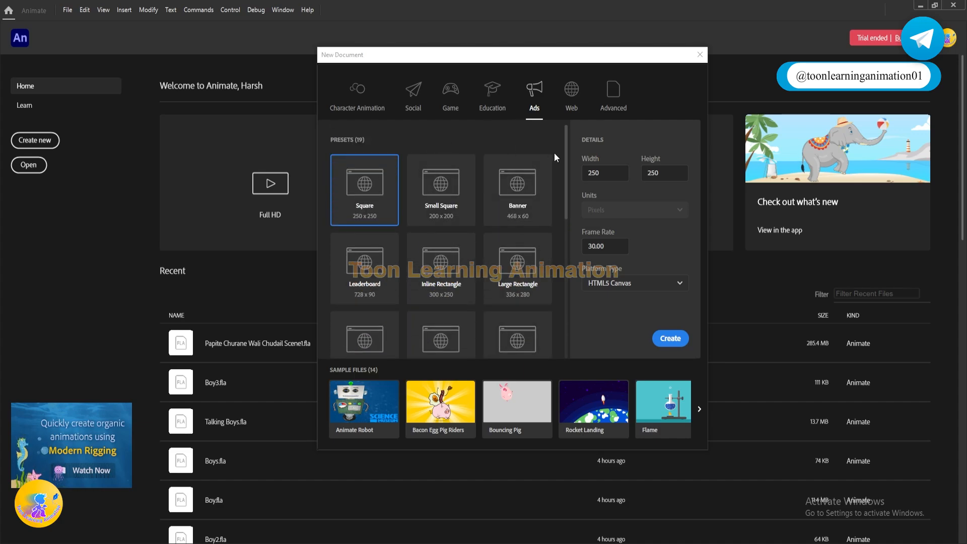
left_click(569, 96)
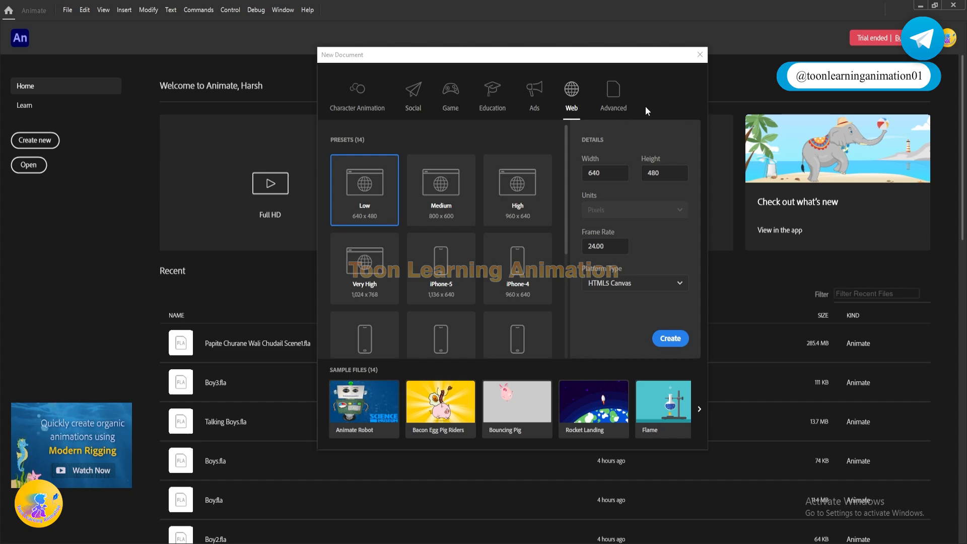
Step: Revisit the Character Animation and Social presets, and close the New Document dialog without creating a file
left_click(359, 96)
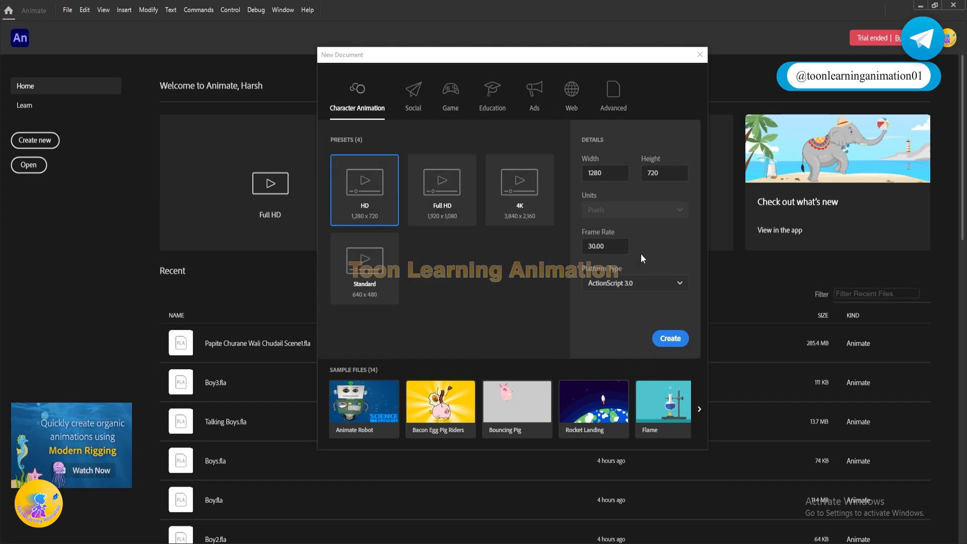
left_click(418, 102)
left_click(357, 98)
left_click(699, 54)
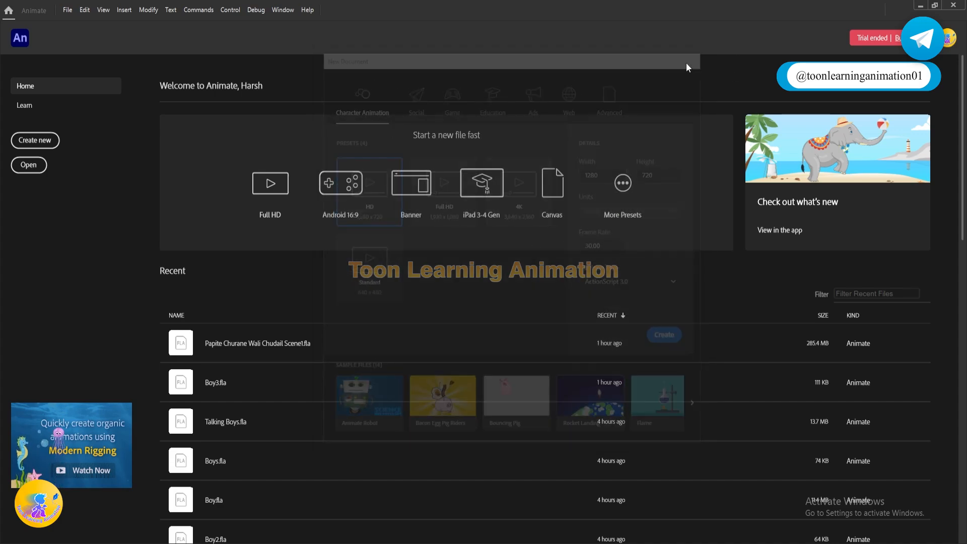
Step: Reopen the New Document dialog from the home screen, view the Education presets and close it without creating a file
left_click(31, 135)
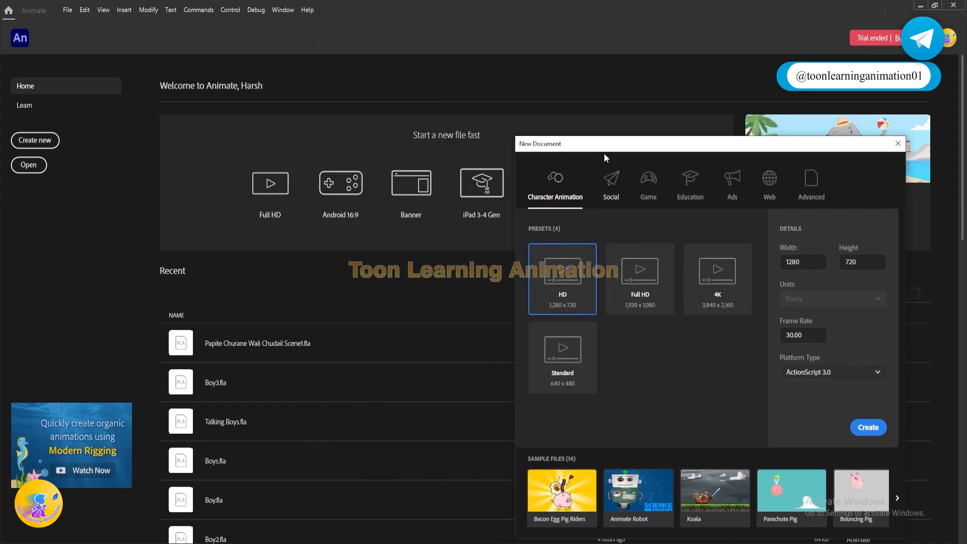
left_click_drag(603, 153, 353, 53)
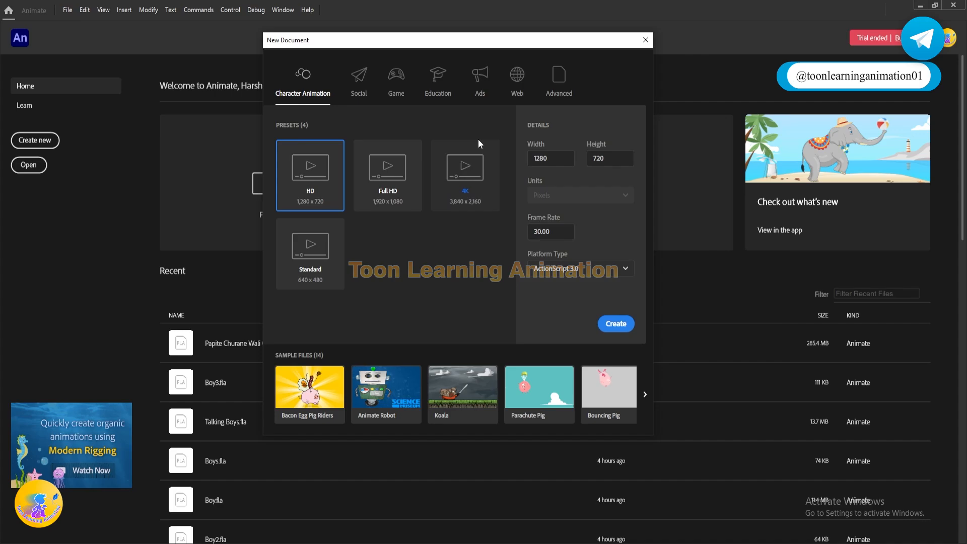
left_click(437, 84)
left_click(644, 40)
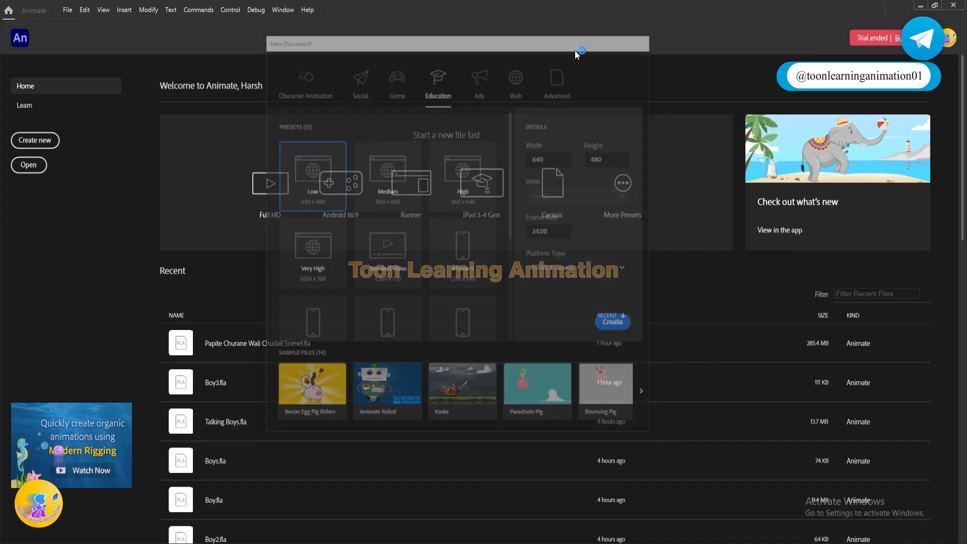
Step: Start a new document through the File commands and browse the dialog's sample files
left_click(67, 10)
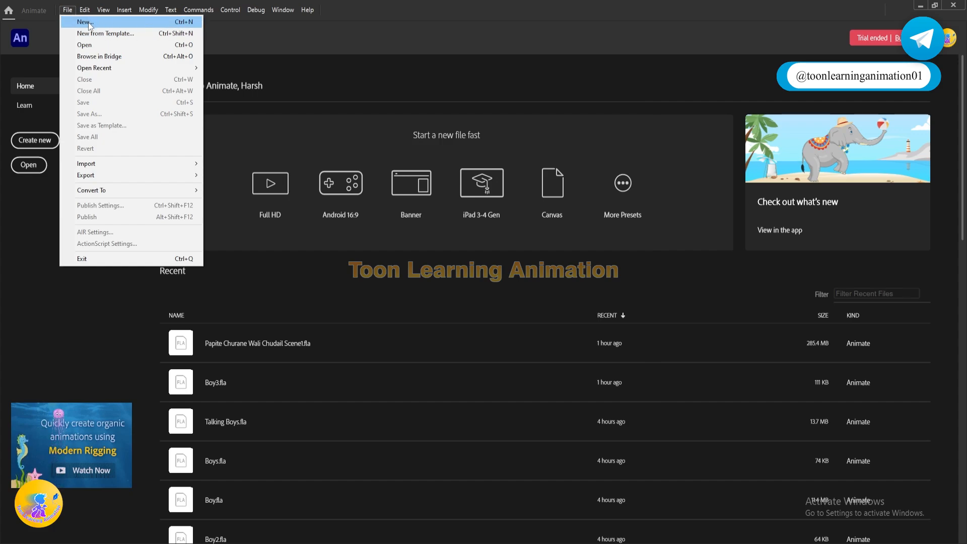
left_click(89, 22)
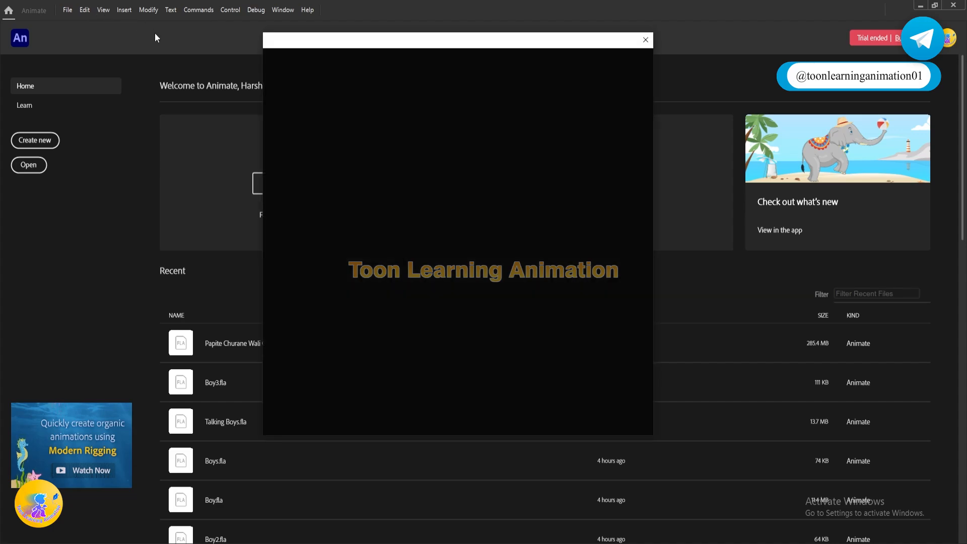
left_click_drag(367, 42, 441, 100)
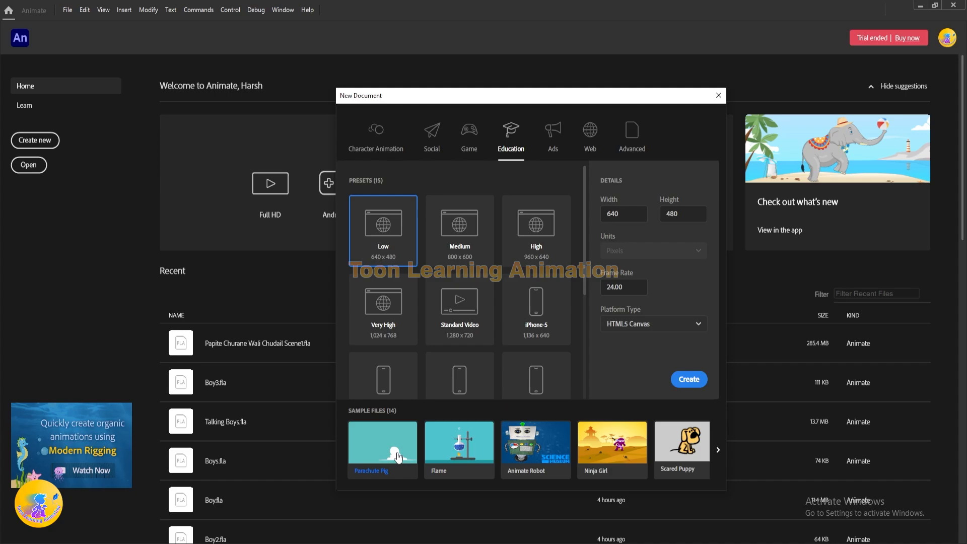
left_click(717, 449)
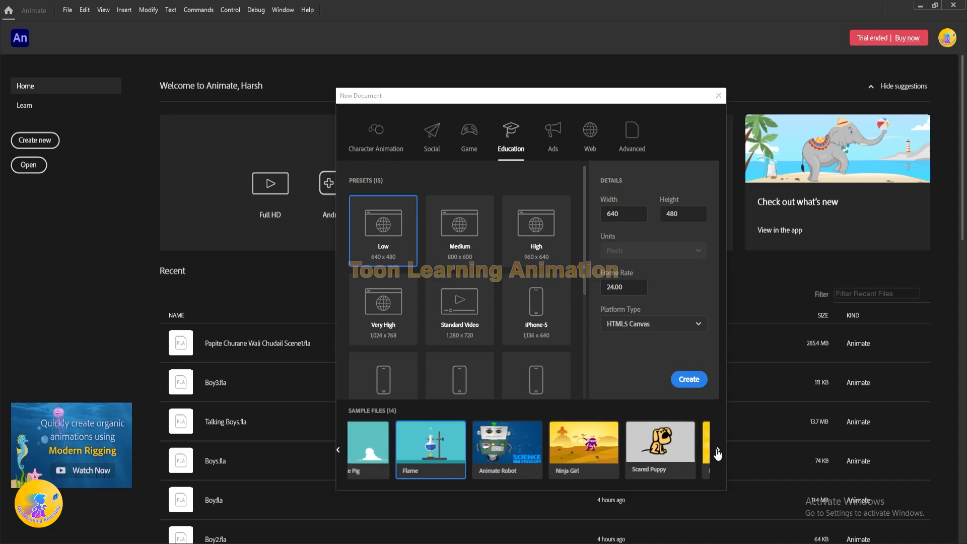
left_click(338, 452)
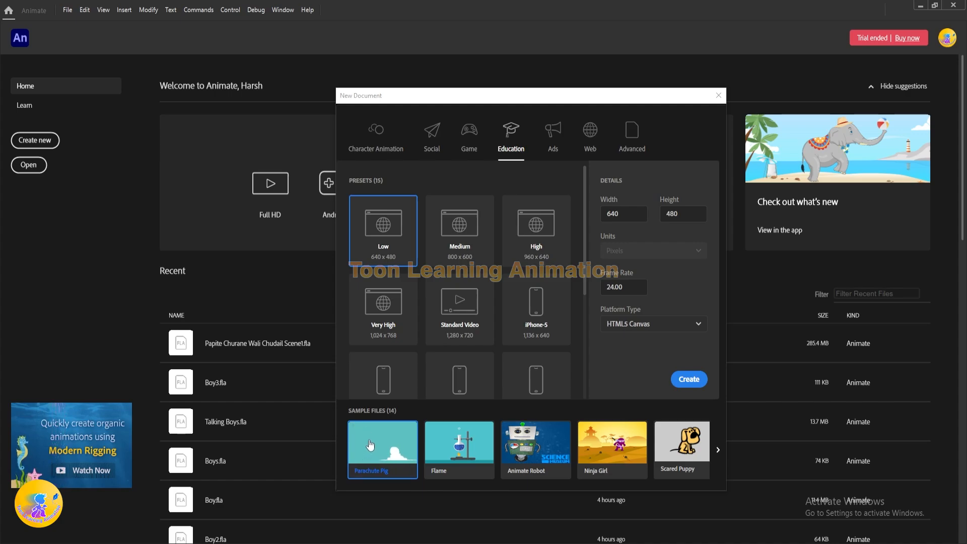
Step: Open the Parachute Pig sample file, play its animation from the first frame and close the file
left_click(395, 444)
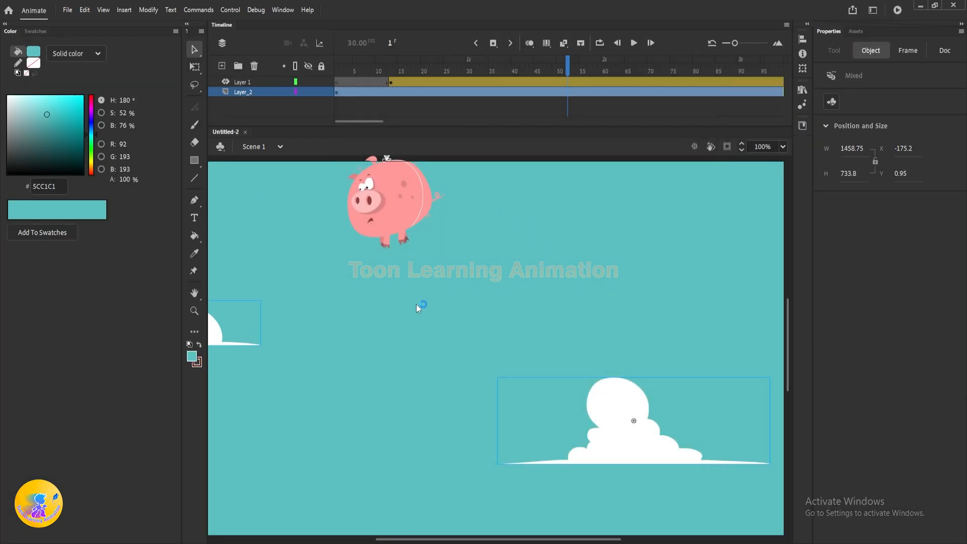
scroll(462, 250, "down", 5)
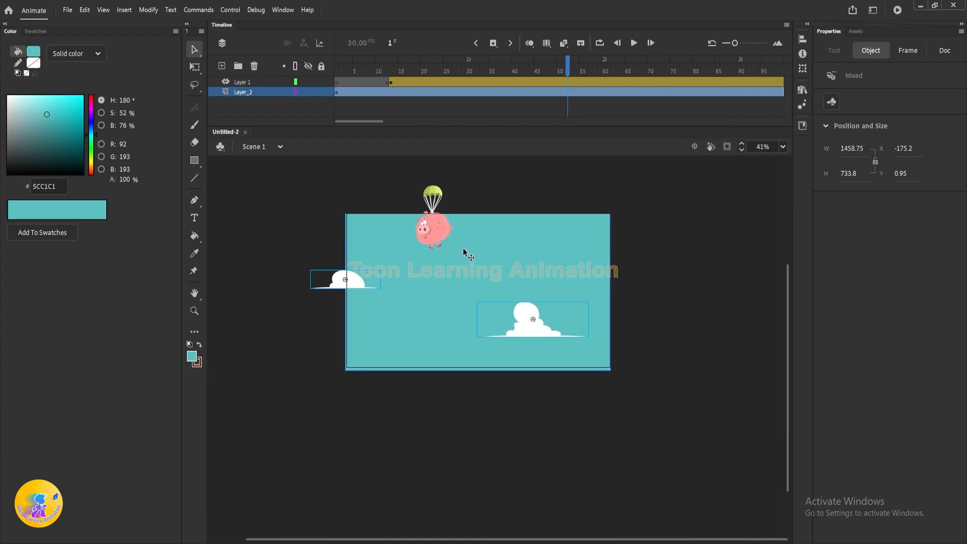
left_click_drag(571, 62, 336, 63)
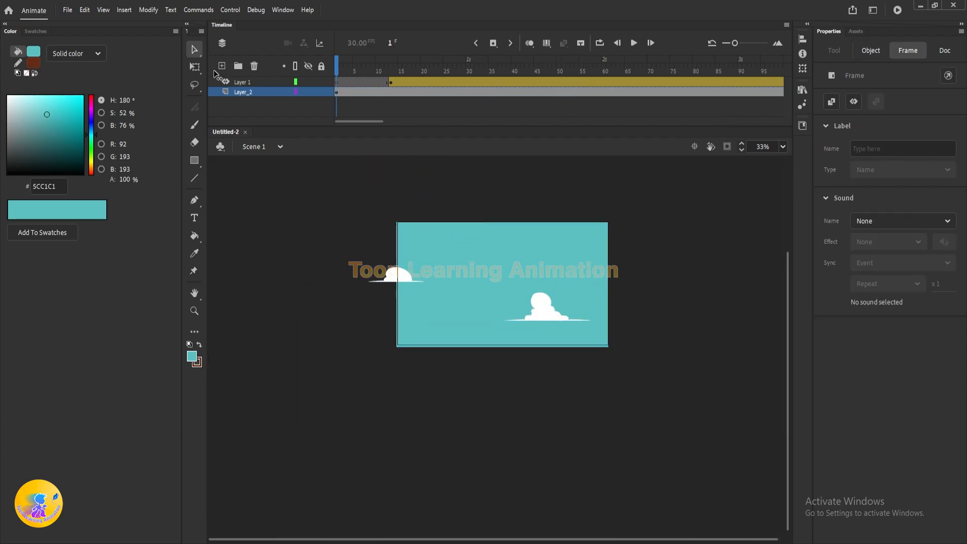
key("Return")
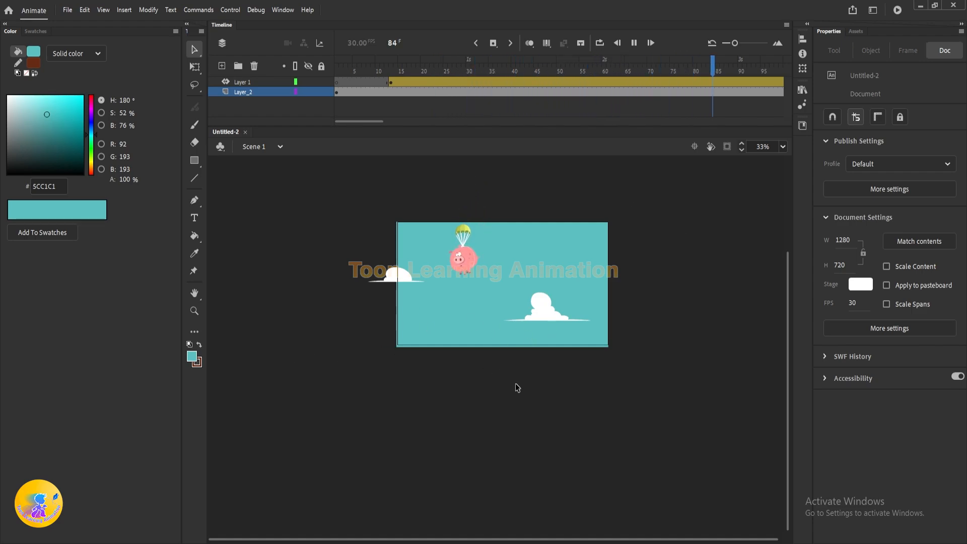
key("Return")
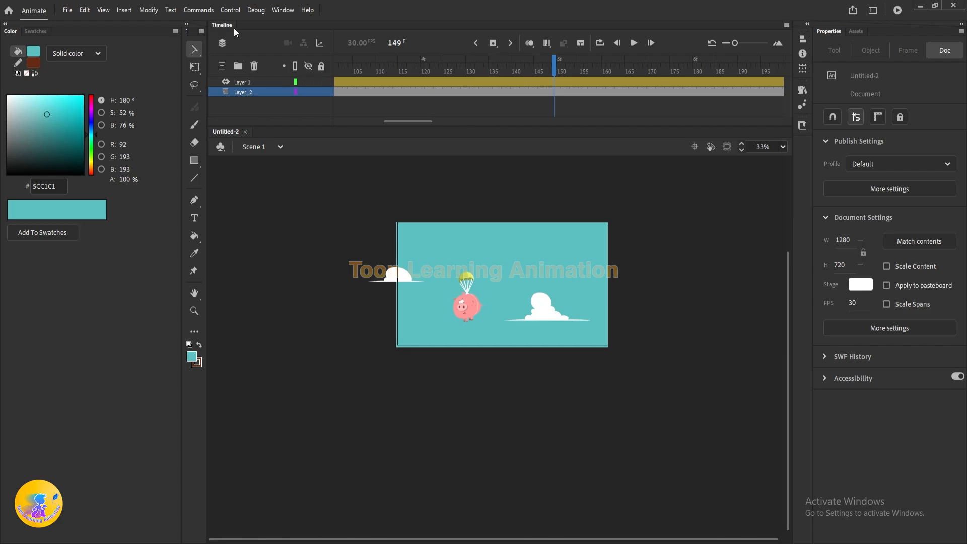
left_click(246, 132)
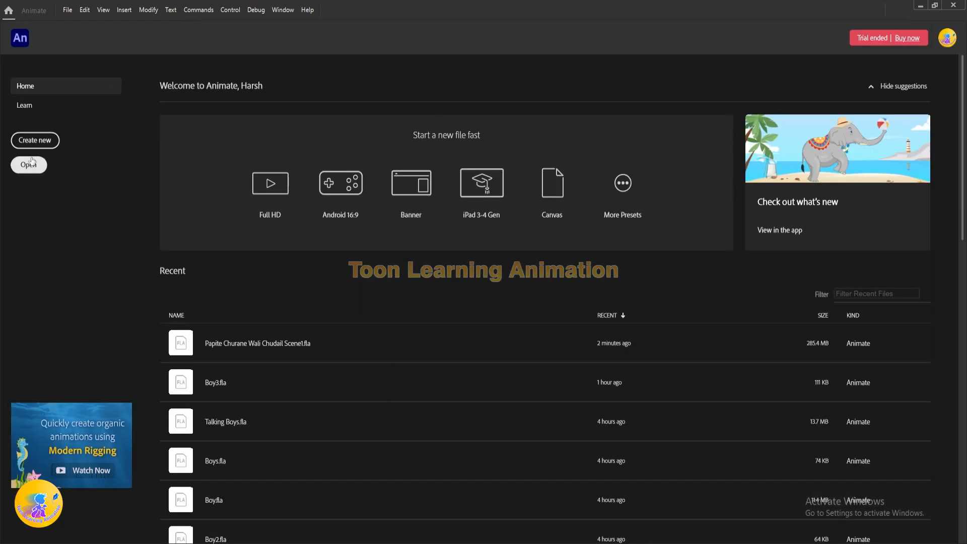
Step: Browse the hands-on and web tutorials in the home screen's Learn section
left_click(25, 106)
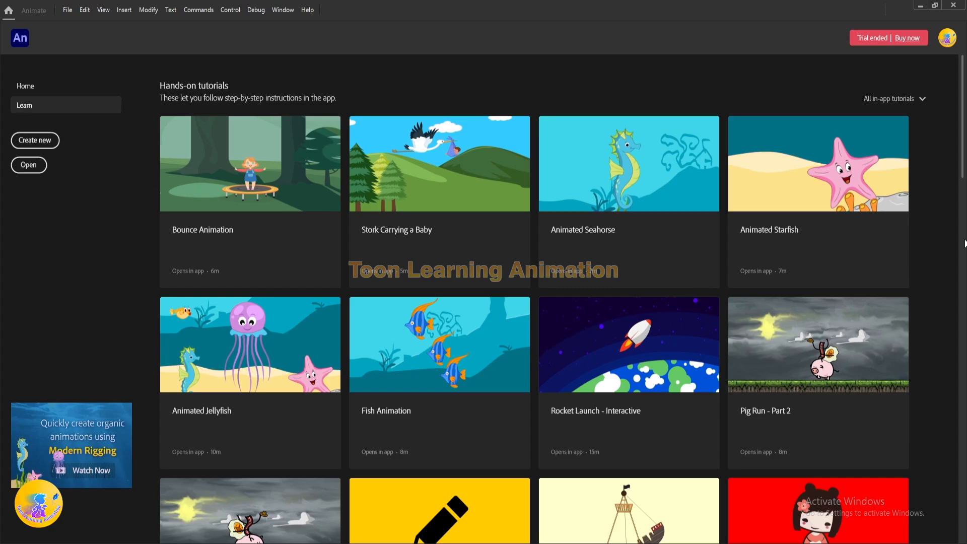
scroll(405, 410, "down", 10)
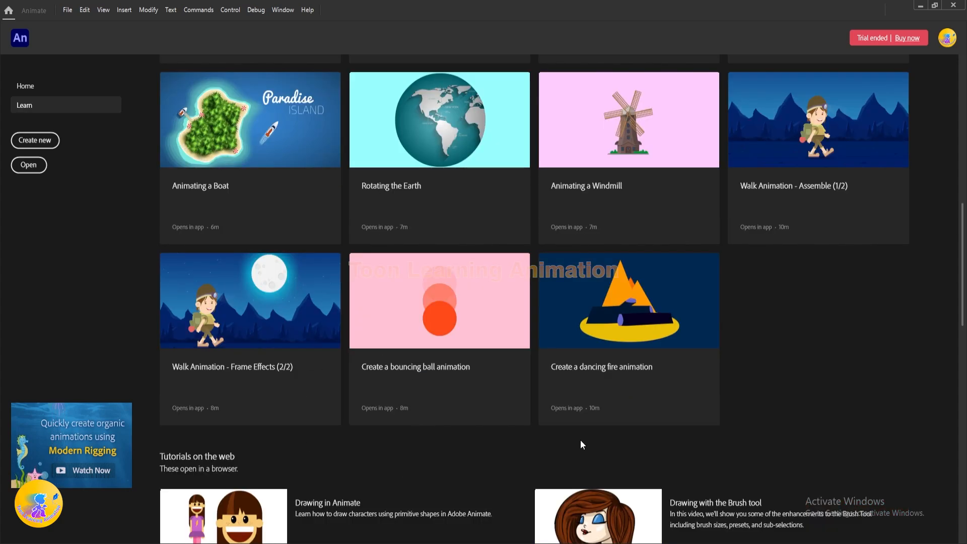
scroll(676, 344, "up", 10)
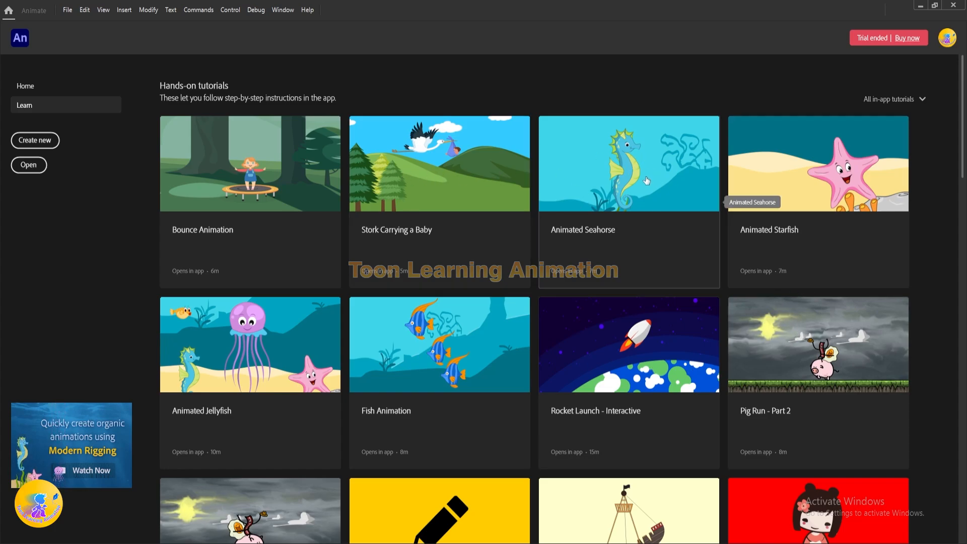
Step: Open the Animated Seahorse tutorial, view its first two guided instructions and close the tutorial file
left_click(647, 180)
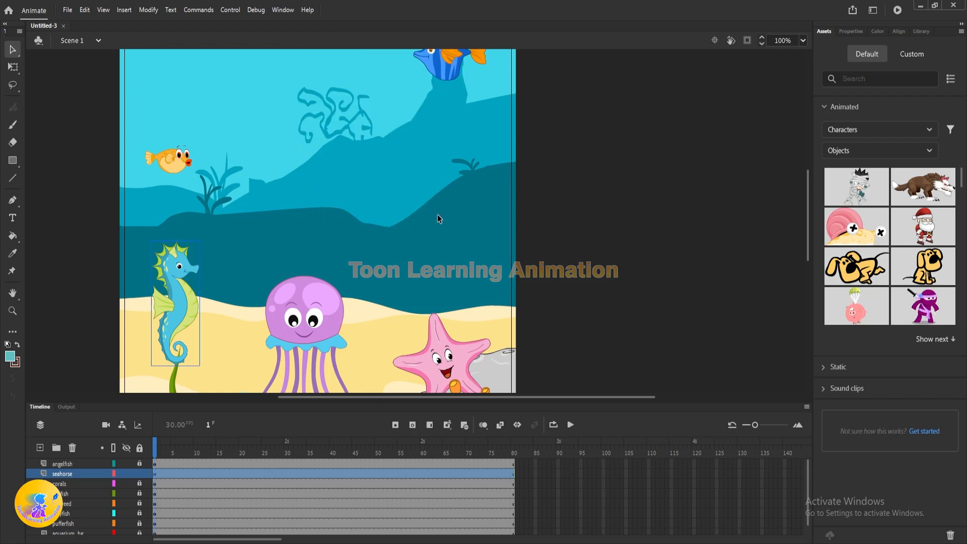
left_click(436, 216)
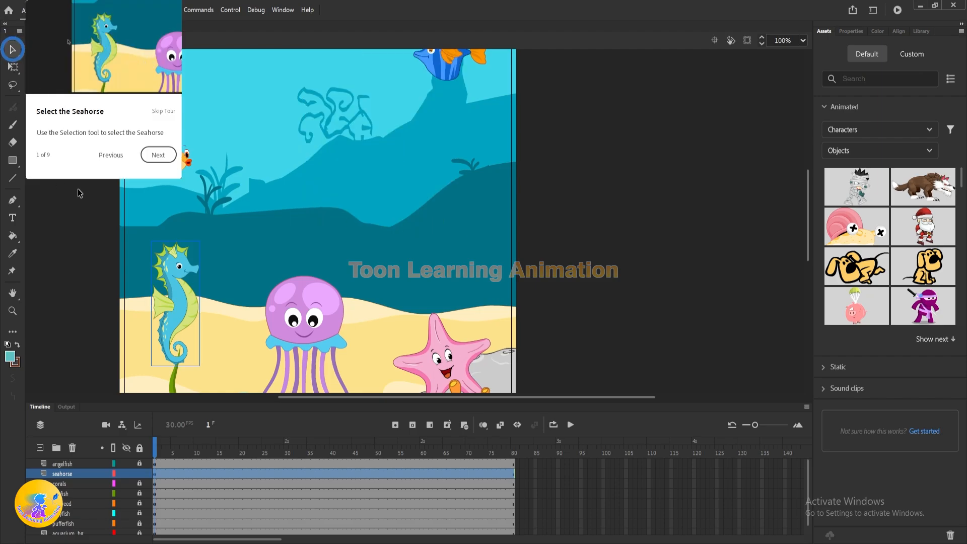
left_click(158, 155)
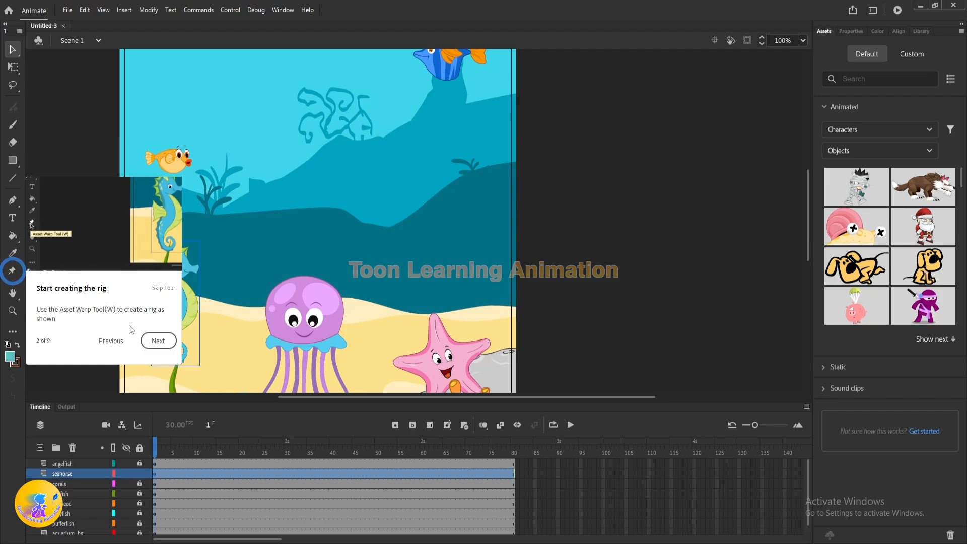
left_click(156, 344)
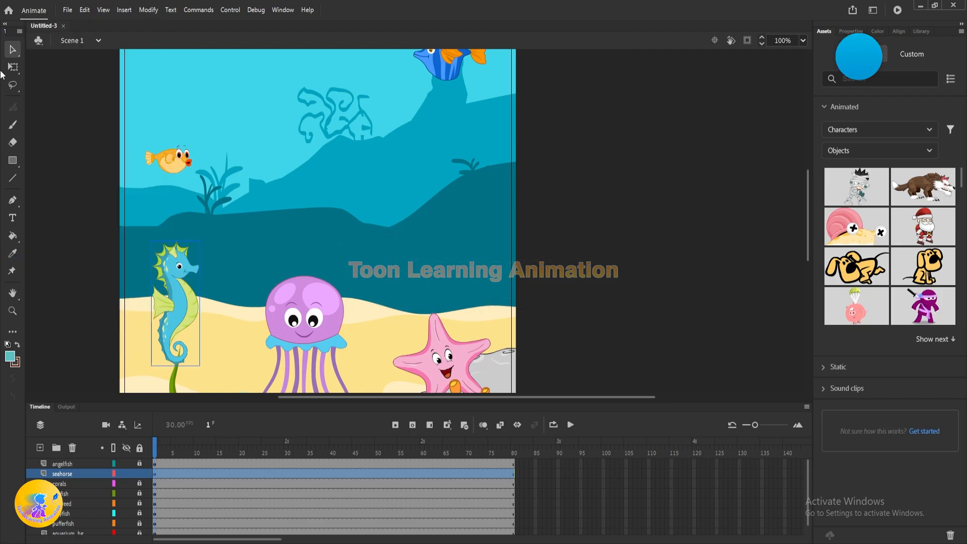
left_click(64, 25)
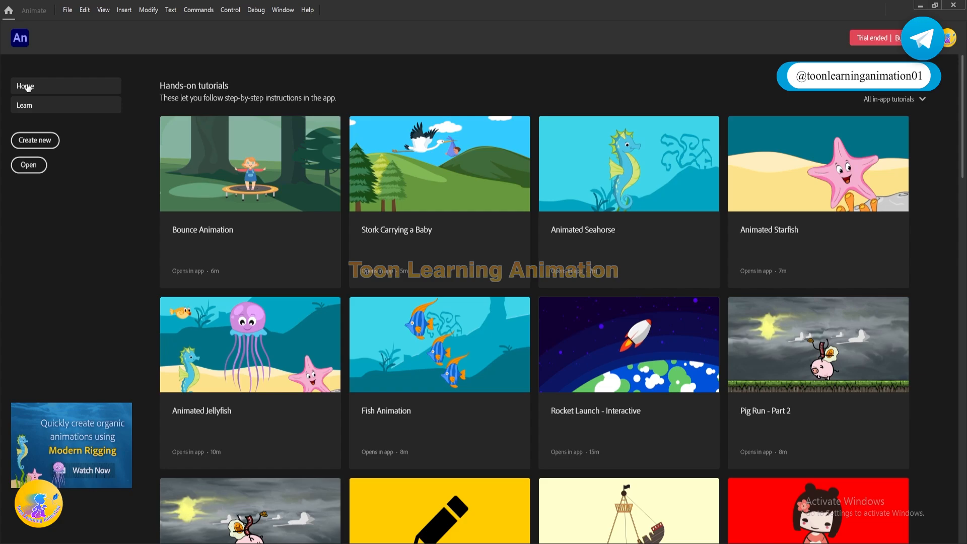
Step: Create a new document from the Character Animation HD preset, 1280 x 720 at 30 fps with ActionScript 3.0
left_click(28, 87)
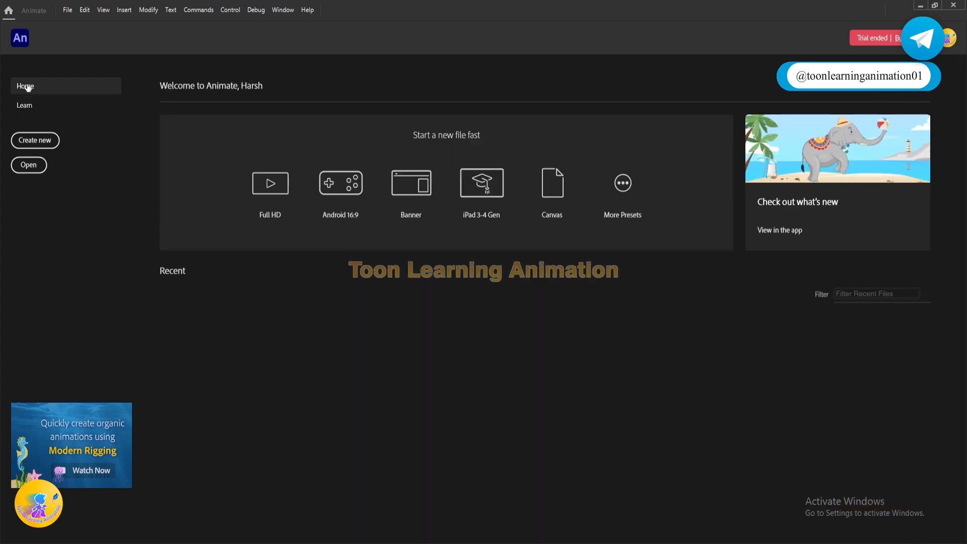
left_click(30, 141)
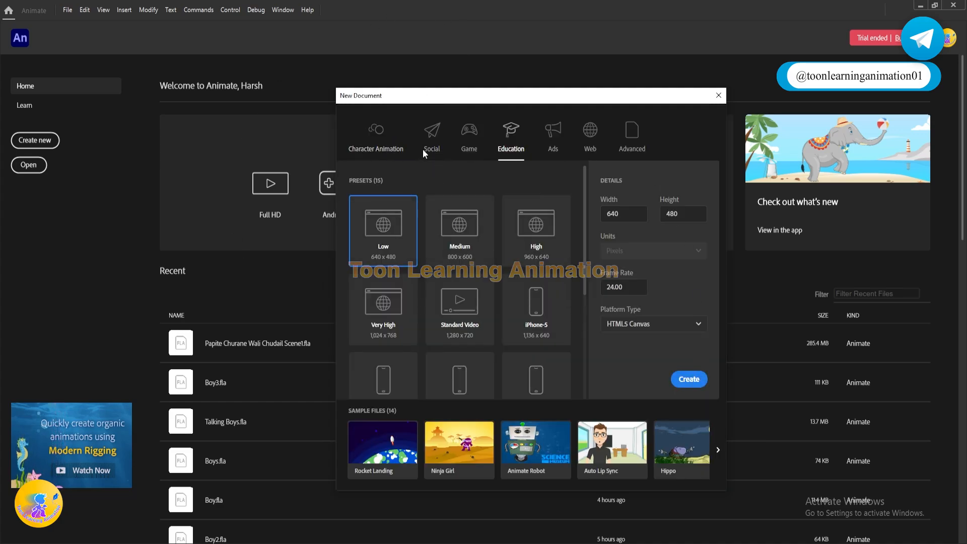
left_click(374, 141)
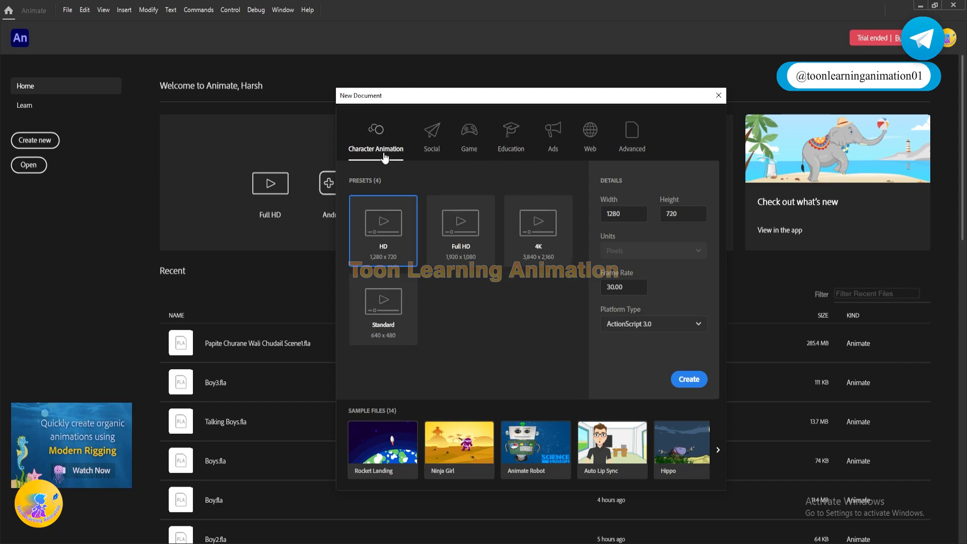
left_click(475, 251)
left_click(387, 257)
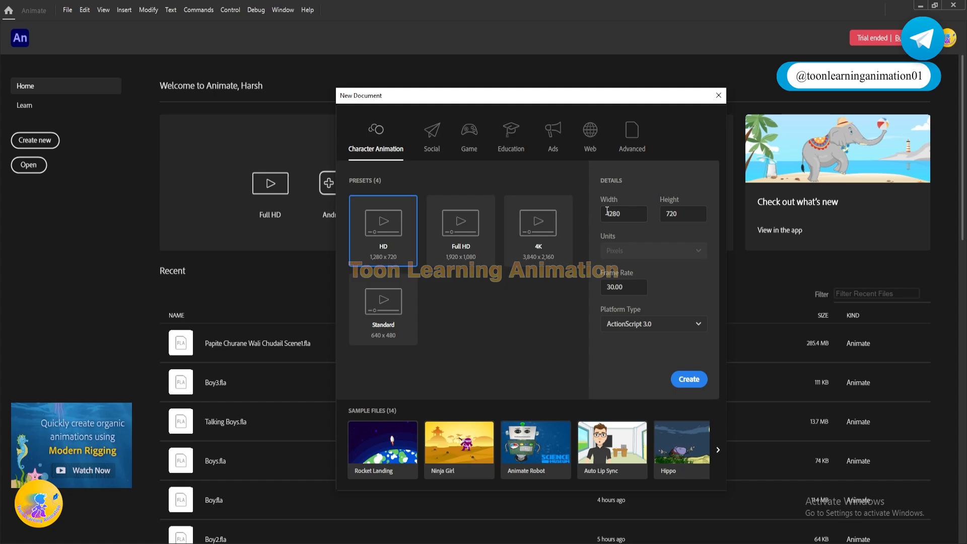
left_click(632, 210)
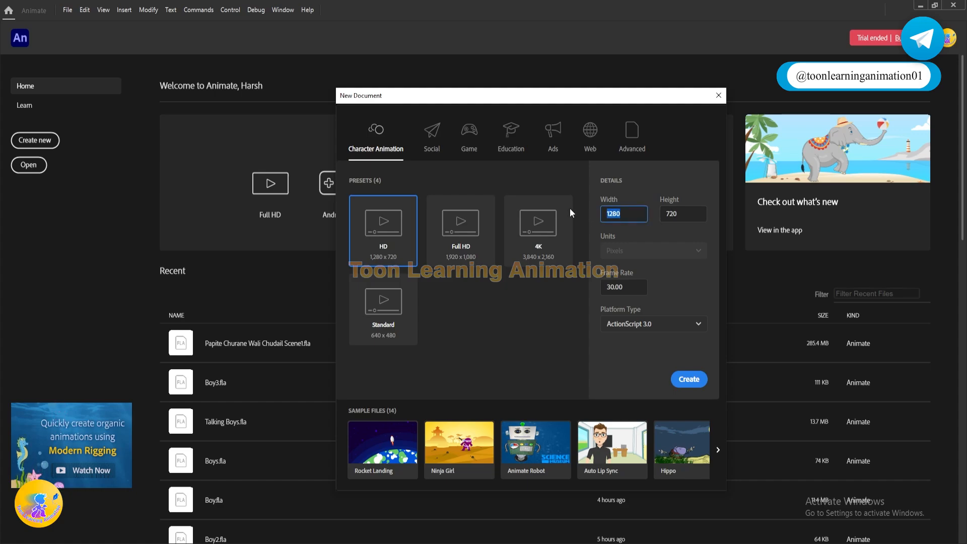
key("Tab")
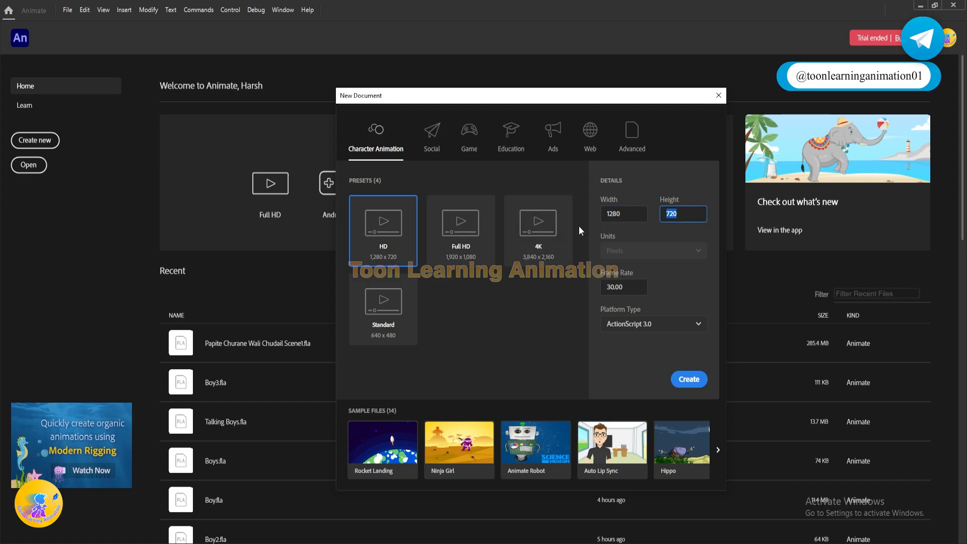
left_click_drag(641, 215, 427, 208)
left_click(689, 282)
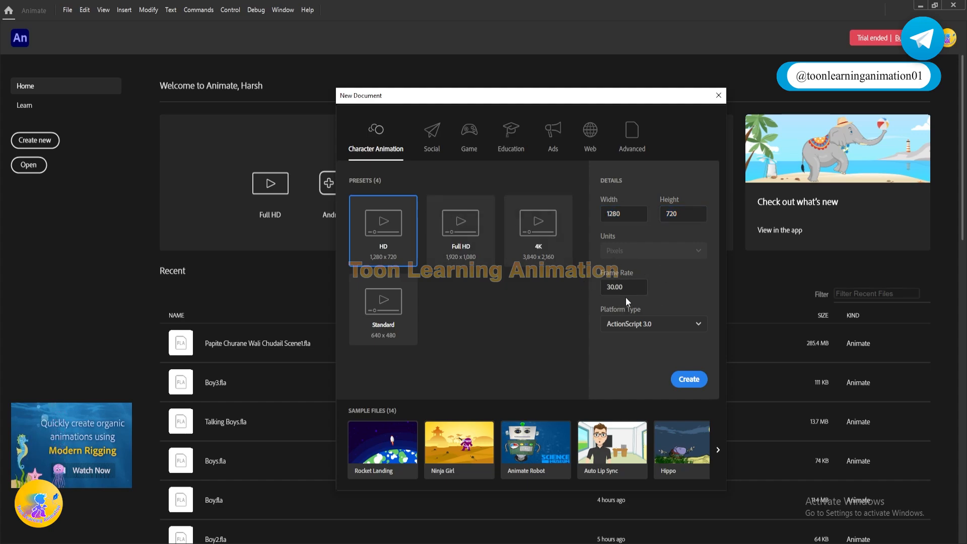
left_click(694, 381)
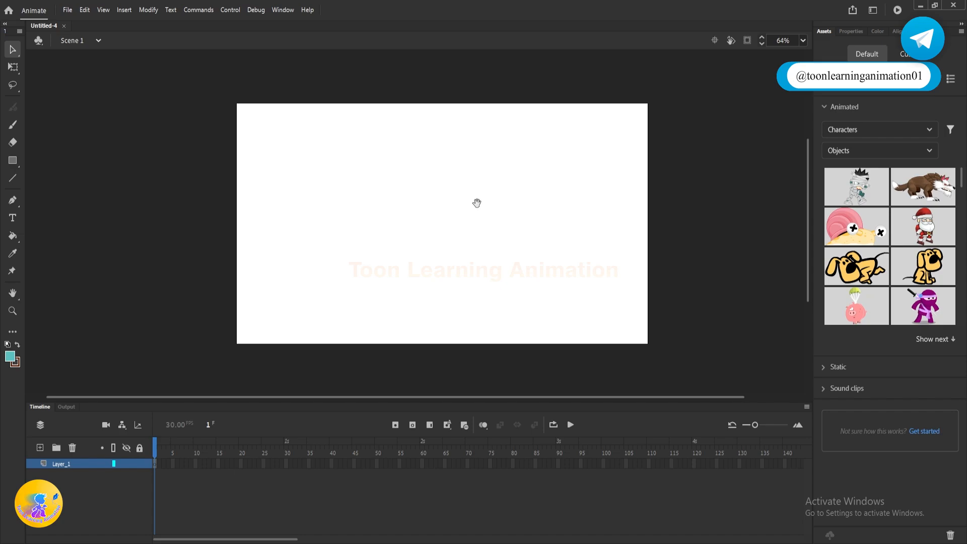
Step: Move the stage around the workspace with the Hand tool and return to the Selection tool
mouse_move(477, 202)
left_mouse_down()
mouse_move(464, 192)
mouse_move(451, 216)
mouse_move(481, 199)
mouse_move(461, 222)
mouse_move(533, 222)
mouse_move(458, 161)
mouse_move(539, 255)
mouse_move(437, 210)
mouse_move(509, 197)
mouse_move(412, 213)
mouse_move(464, 170)
mouse_move(509, 198)
mouse_move(377, 213)
mouse_move(492, 195)
mouse_move(388, 248)
mouse_move(424, 196)
mouse_move(483, 196)
mouse_move(481, 217)
left_mouse_up()
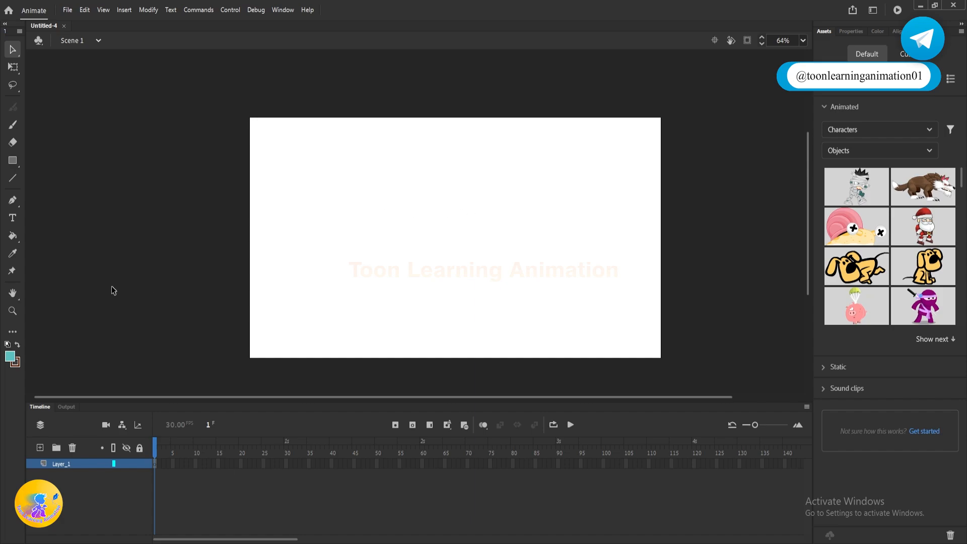
left_click(13, 296)
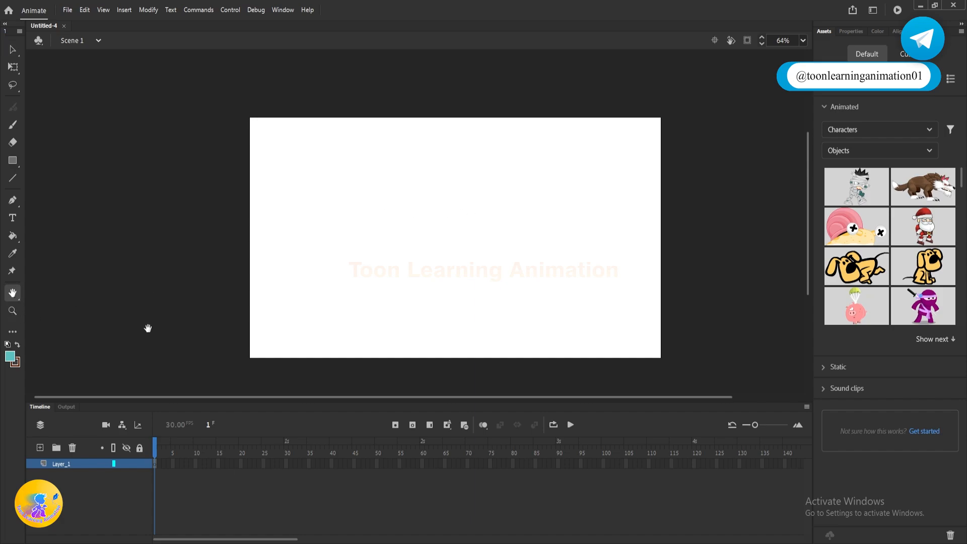
left_click_drag(612, 252, 787, 192)
left_click_drag(594, 238, 610, 226)
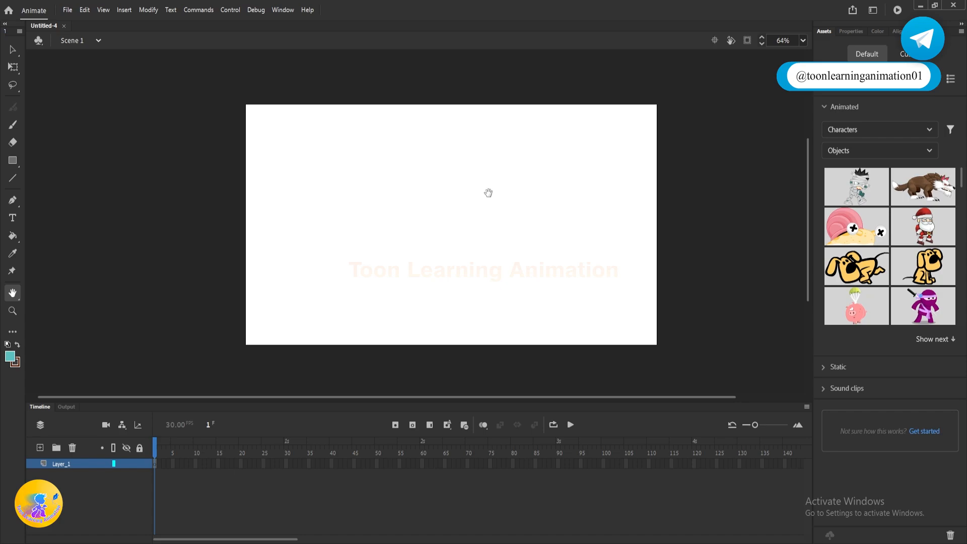
left_click(13, 49)
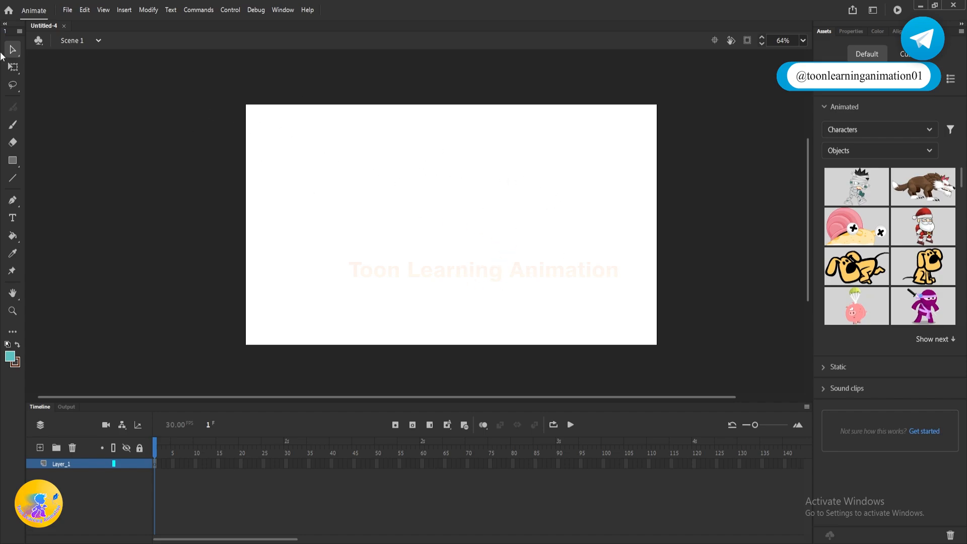
left_click_drag(314, 132, 524, 273)
Step: Resize the stage to 551 wide and 998 high in the document settings
left_click(851, 32)
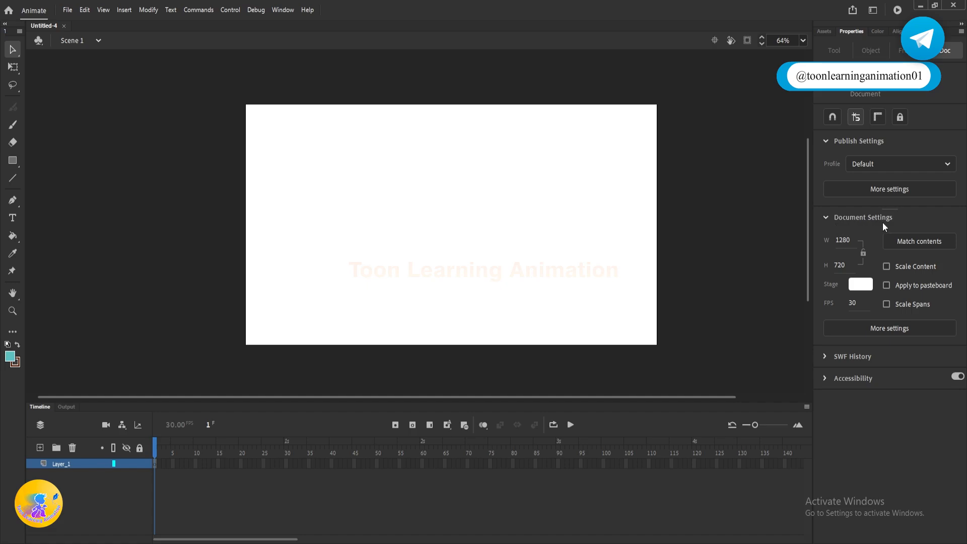
left_click(843, 242)
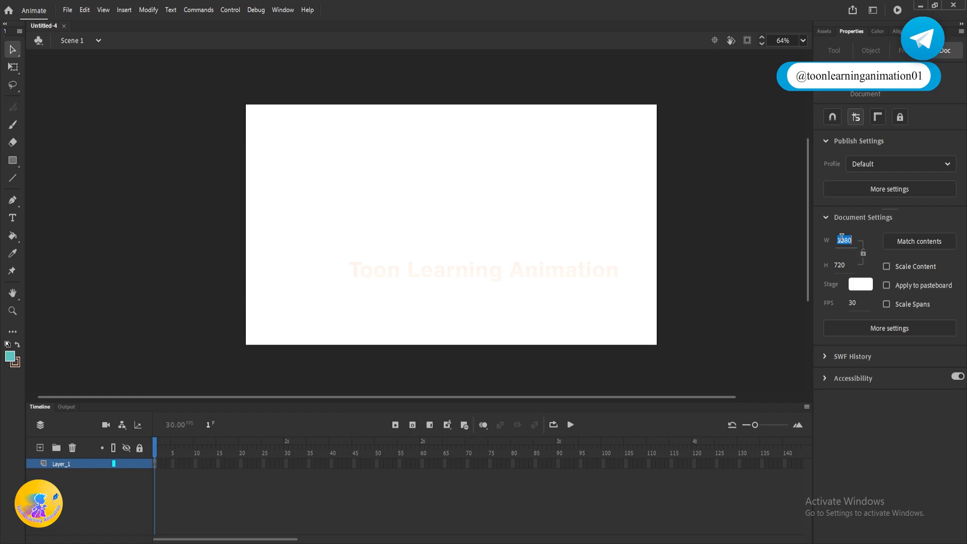
left_click(866, 224)
left_click(839, 224)
left_click_drag(848, 242, 705, 242)
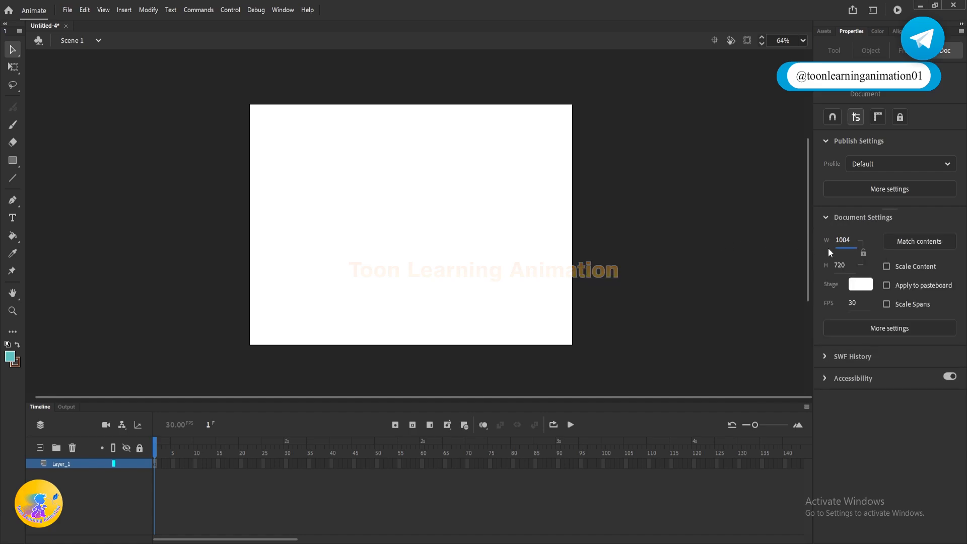
left_click_drag(845, 242, 698, 235)
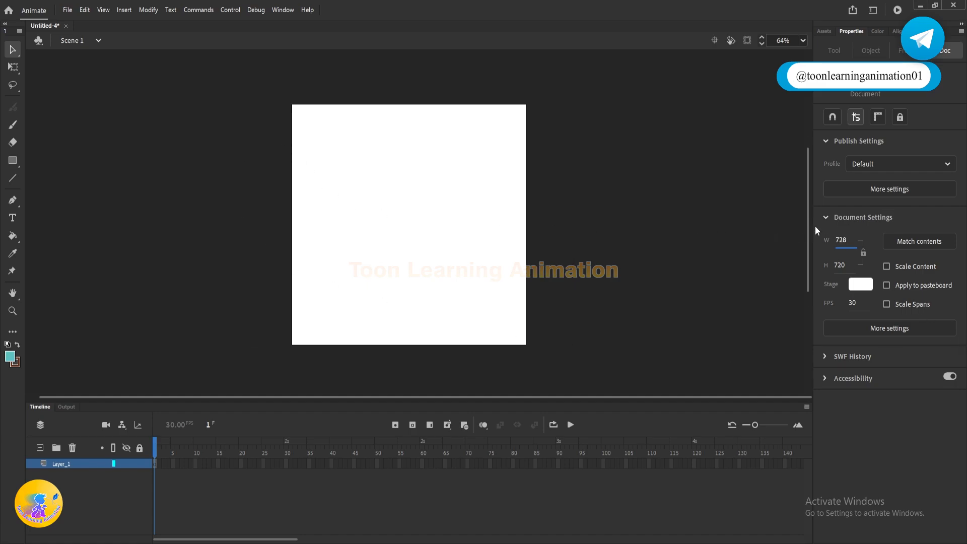
left_click_drag(841, 241, 748, 247)
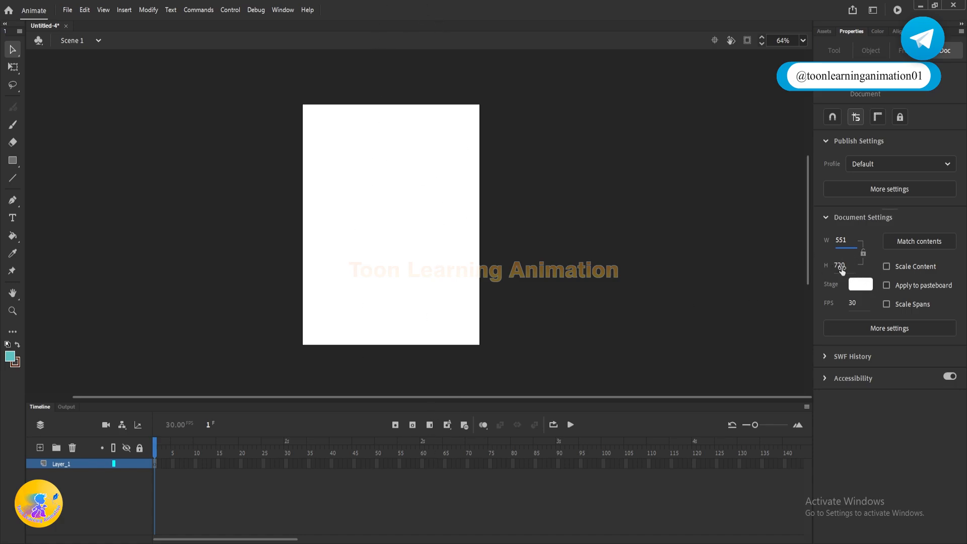
left_click_drag(841, 270, 965, 276)
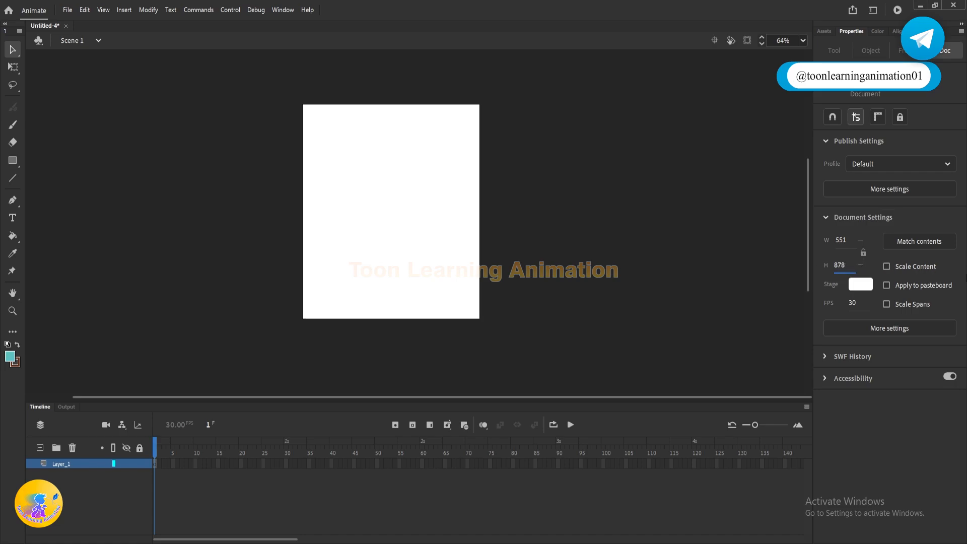
left_click_drag(839, 267, 896, 266)
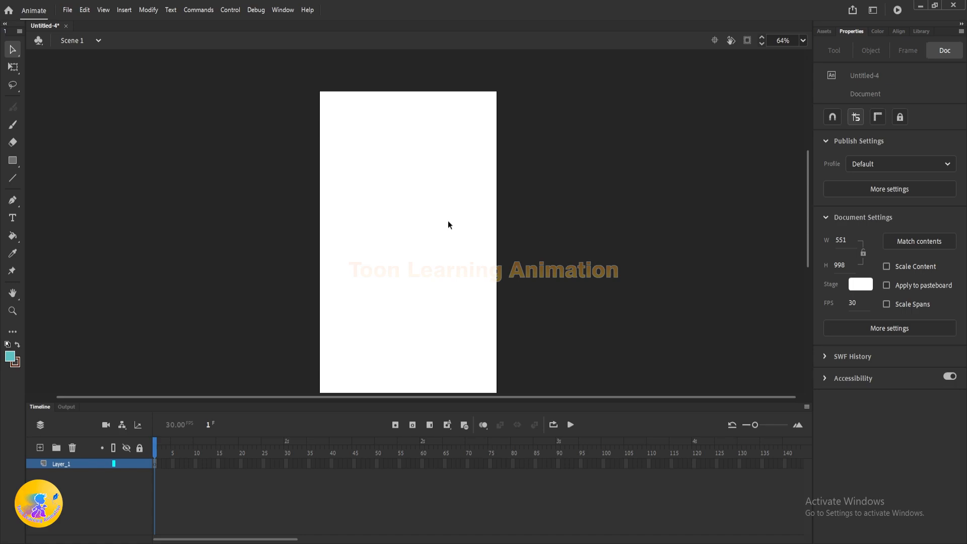
Step: Examine the resized portrait stage at different zoom levels
scroll(448, 222, "down", 4)
scroll(448, 222, "up", 4)
scroll(448, 221, "down", 4)
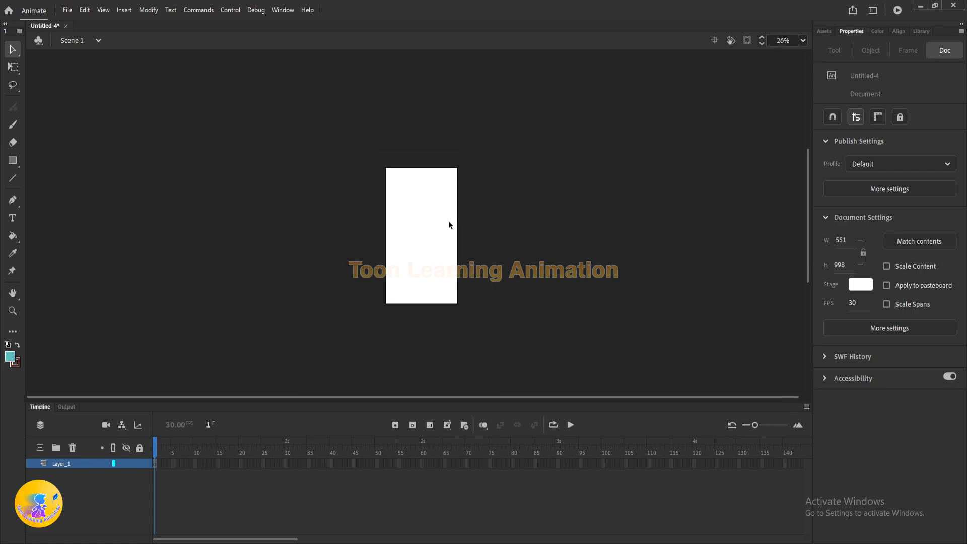
scroll(414, 240, "up", 1)
scroll(415, 239, "down", 1)
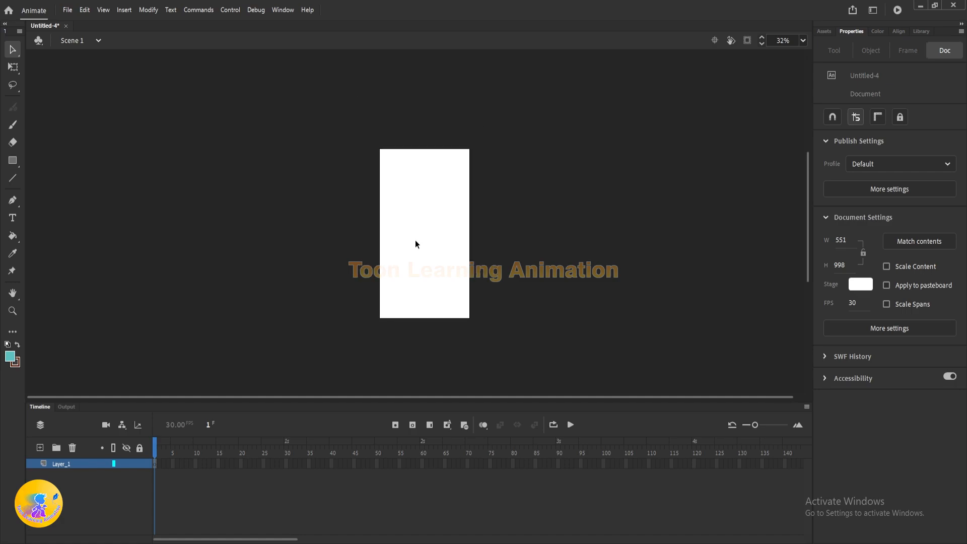
scroll(415, 240, "up", 5)
scroll(416, 239, "down", 5)
scroll(419, 234, "up", 4)
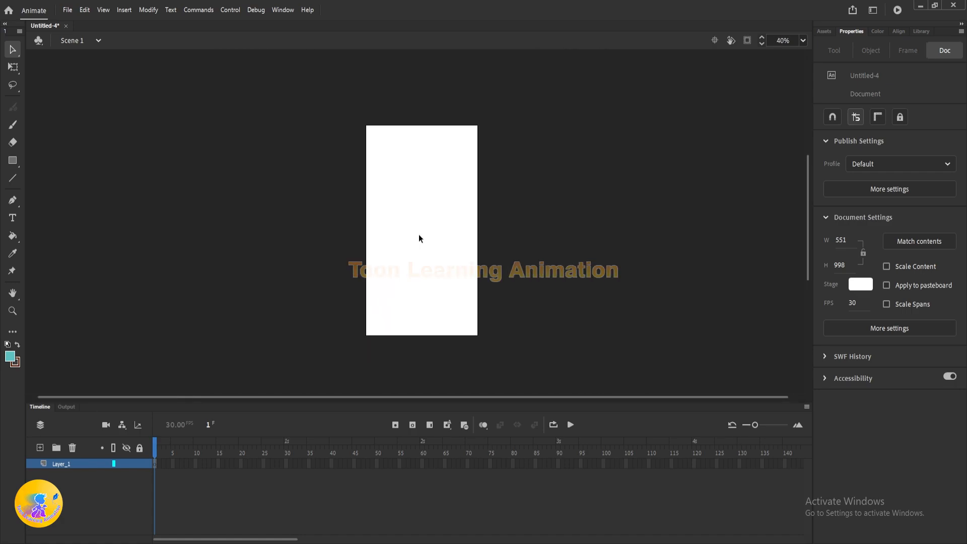
Step: Look over the portrait stage while shifting it vertically through the workspace and changing its magnification
scroll(418, 234, "down", 2)
scroll(424, 238, "up", 1)
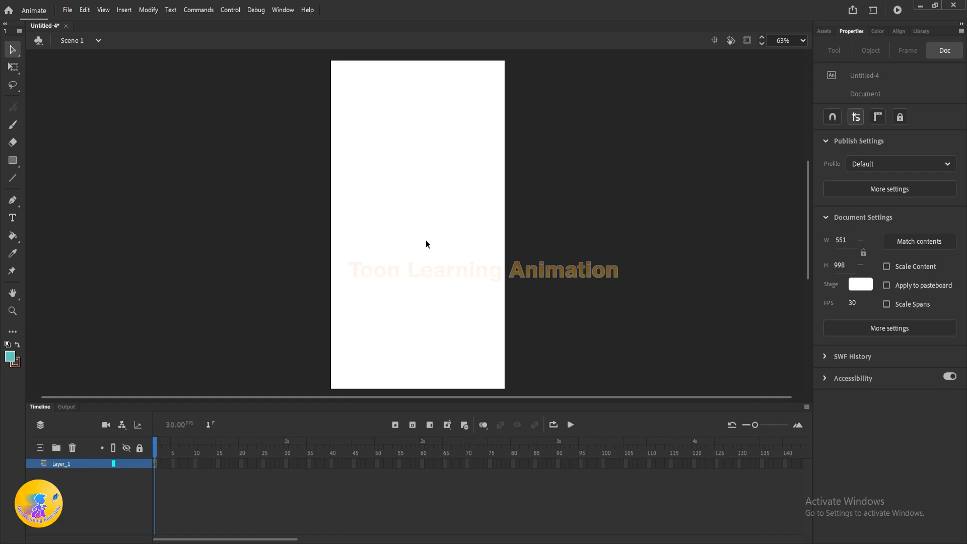
scroll(426, 243, "up", 2)
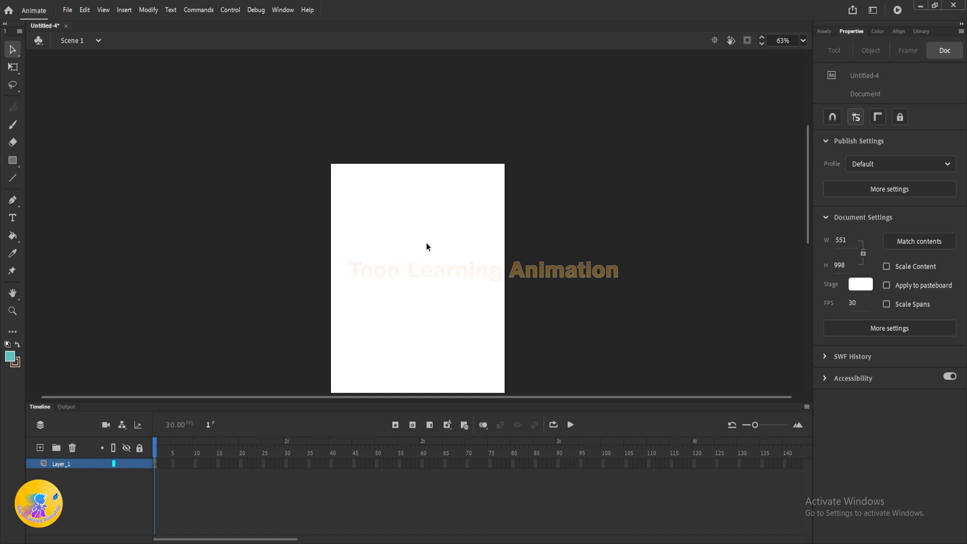
scroll(427, 243, "down", 3)
scroll(427, 243, "up", 3)
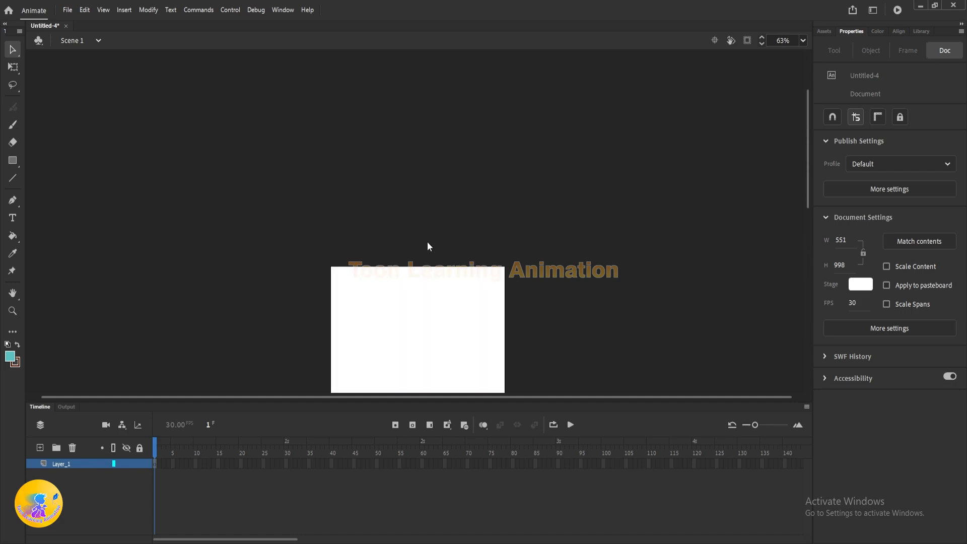
scroll(426, 242, "down", 3)
scroll(427, 241, "up", 4)
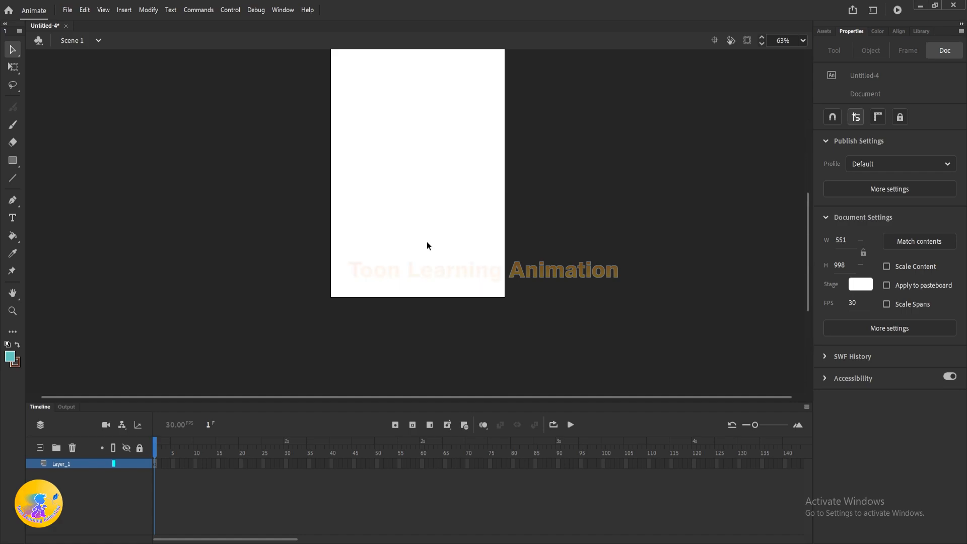
scroll(426, 241, "down", 2)
scroll(427, 245, "up", 5)
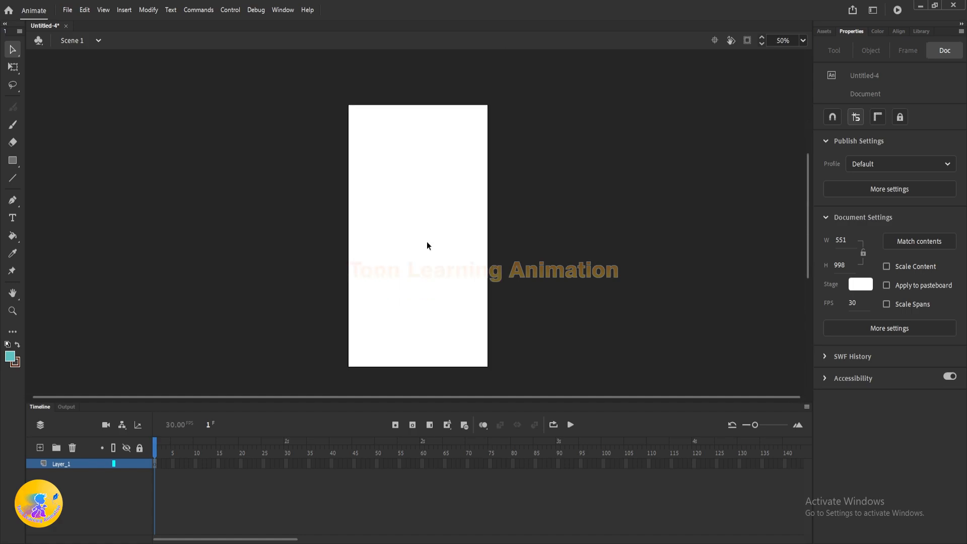
scroll(427, 245, "down", 3)
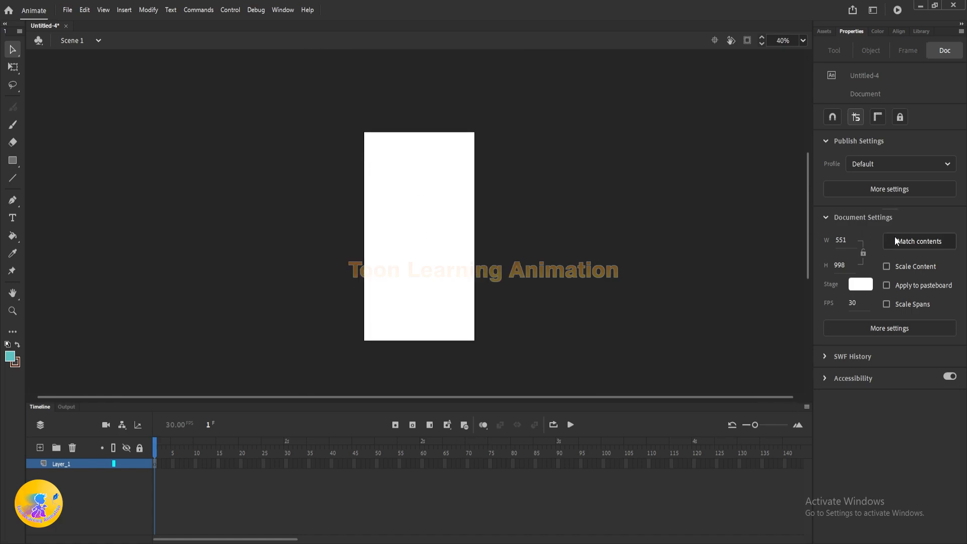
Step: Resize the stage to 1080 wide and 720 high in the document settings
left_click(841, 240)
type("1080")
left_click(839, 265)
type("12")
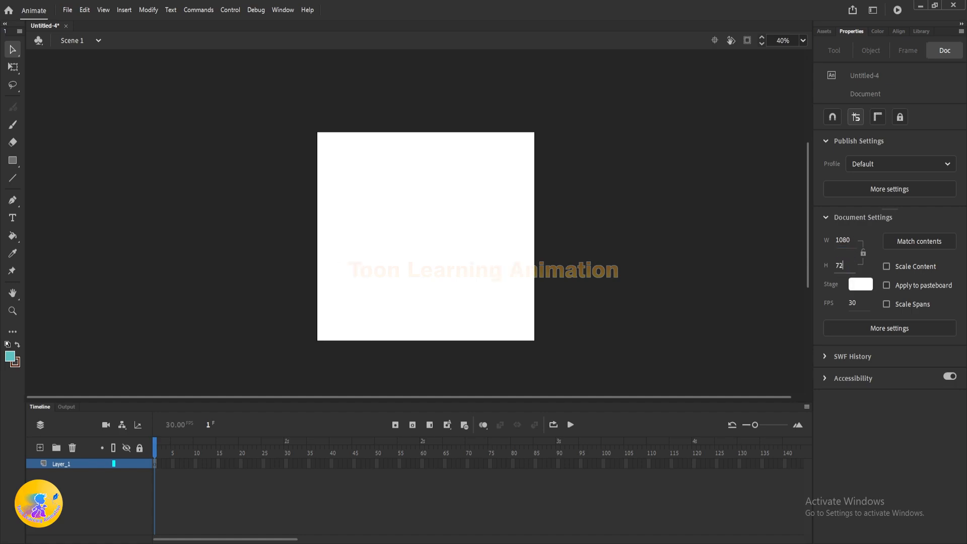
type("0")
left_click(721, 252)
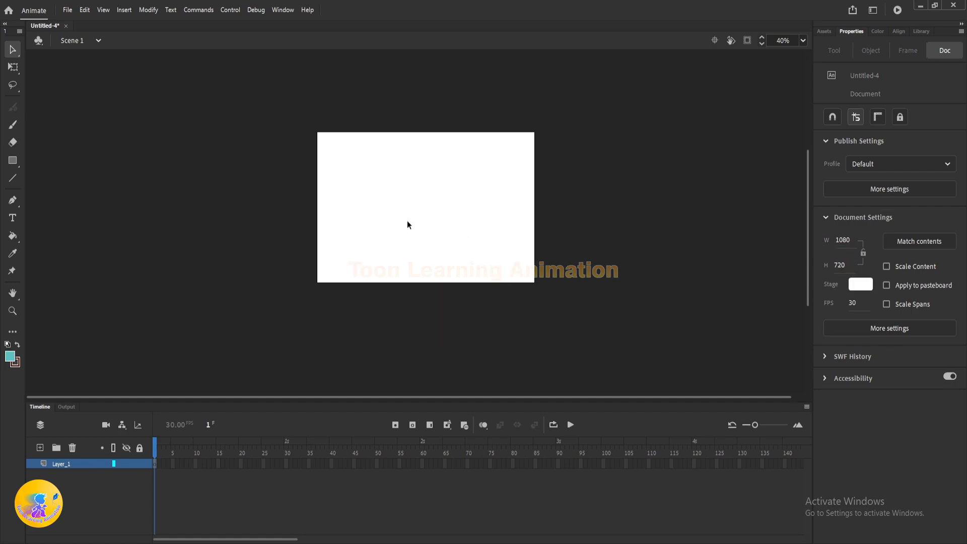
Step: Make the timeline panel slightly shorter to give the landscape stage more room
scroll(406, 222, "up", 2)
left_click_drag(520, 228, 520, 239)
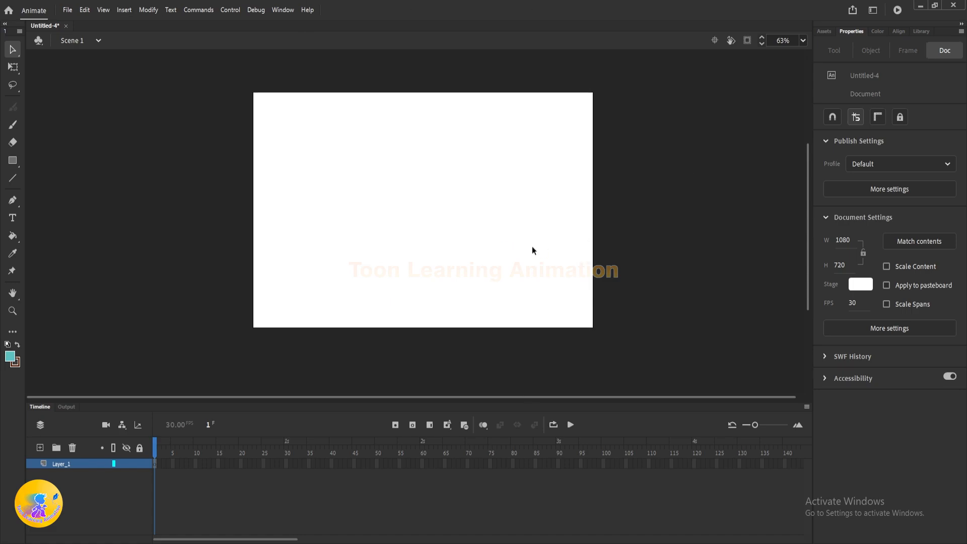
left_click_drag(499, 162, 505, 167)
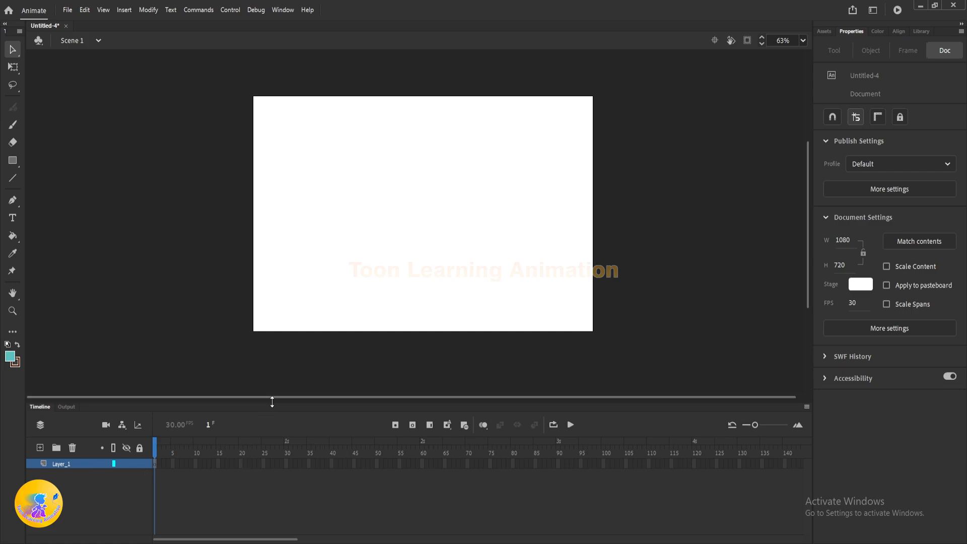
mouse_move(269, 398)
left_mouse_down()
mouse_move(266, 307)
mouse_move(266, 405)
left_mouse_up()
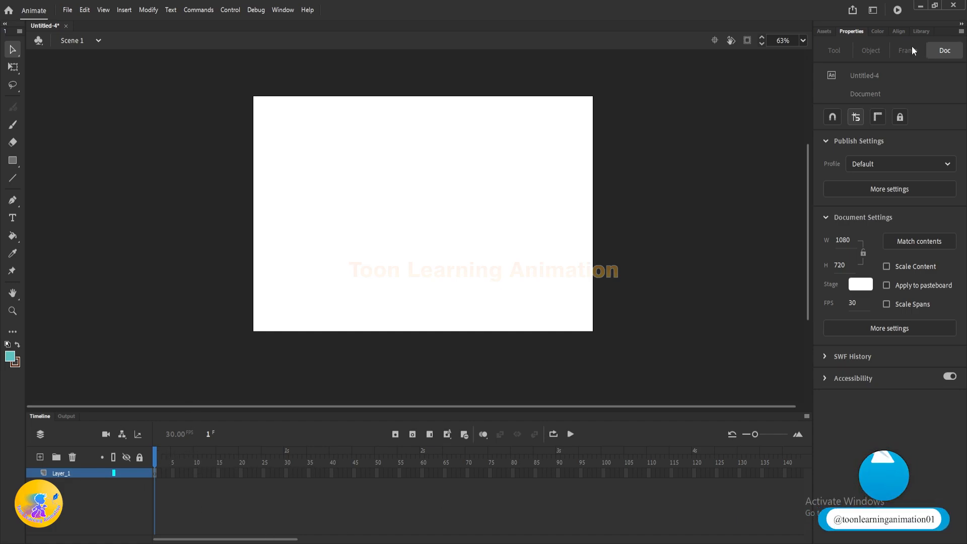
Step: Add the animated Zombie Walk and Wolf Run assets to the stage, with the wolf beside the zombie
left_click(821, 31)
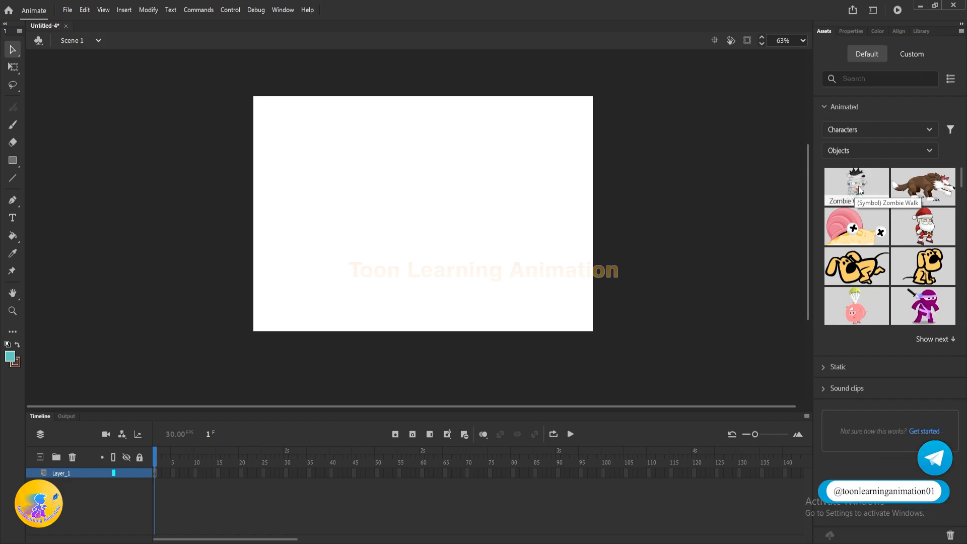
left_click_drag(861, 186, 430, 191)
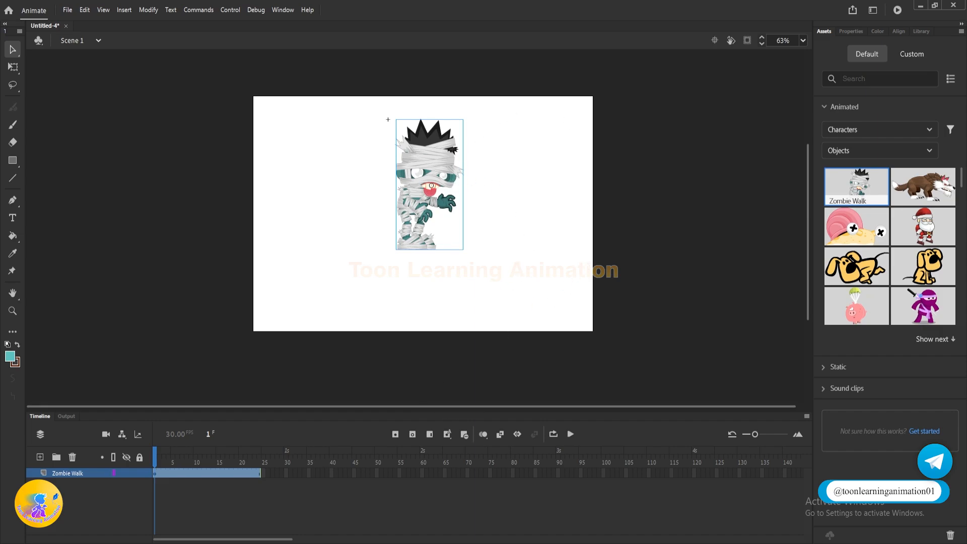
mouse_move(156, 463)
left_mouse_down()
mouse_move(190, 464)
mouse_move(155, 463)
left_mouse_up()
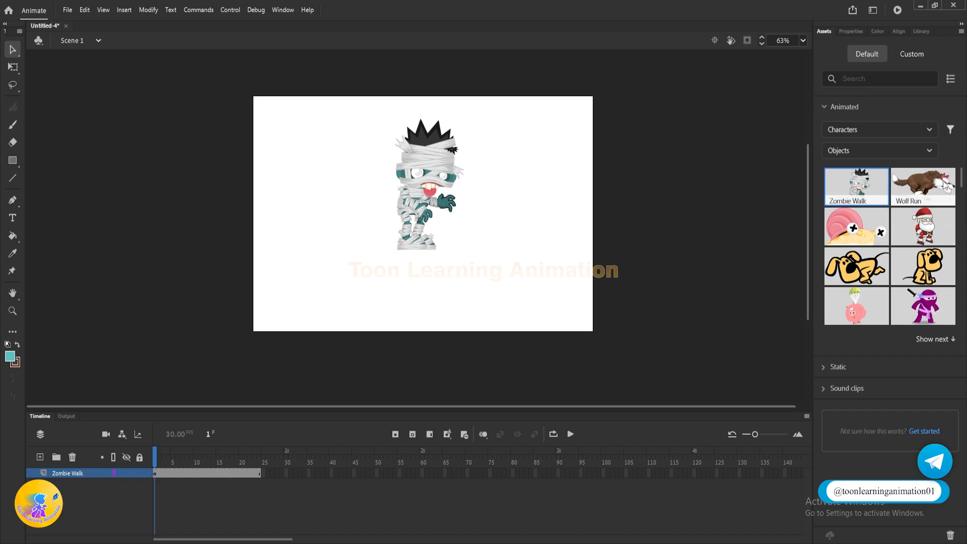
left_click_drag(936, 179, 602, 251)
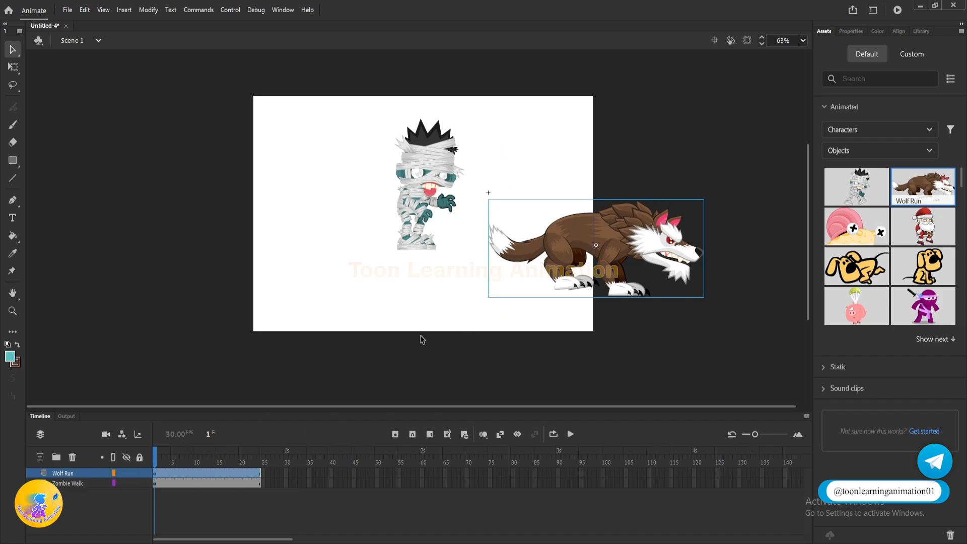
left_click(312, 241)
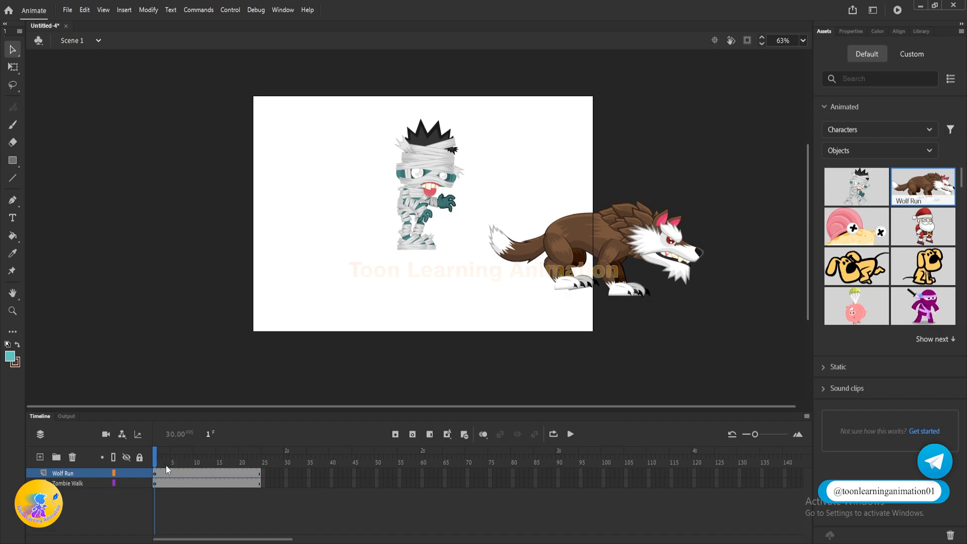
Step: Play the zombie and wolf animation on the timeline several times, rewinding to the first frame in between
key("Return")
left_click_drag(258, 464, 45, 438)
key("Return")
key("Return")
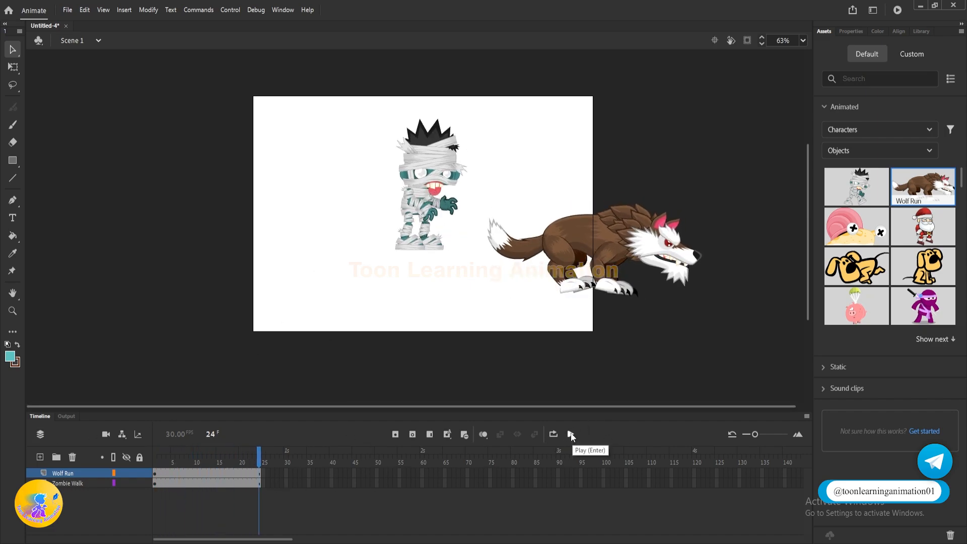
left_click(570, 436)
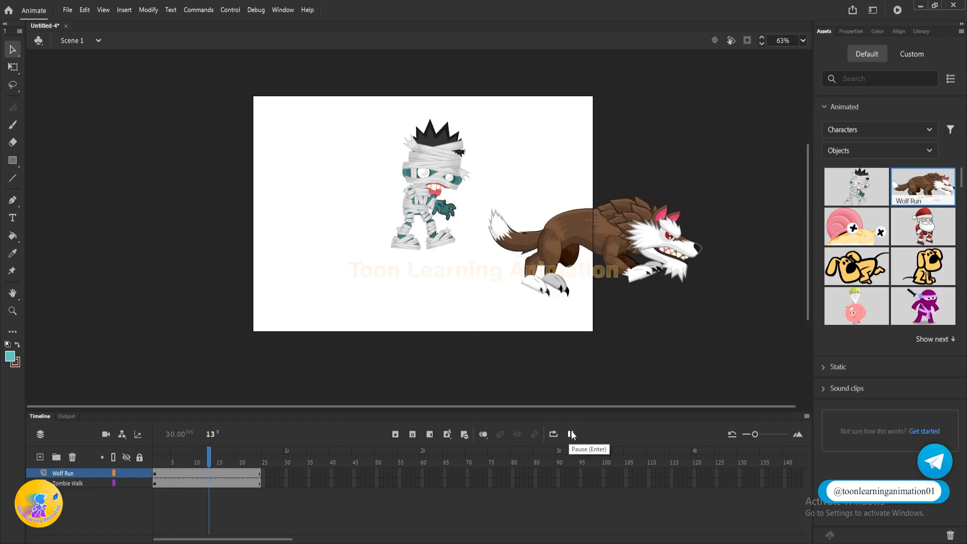
left_click(570, 434)
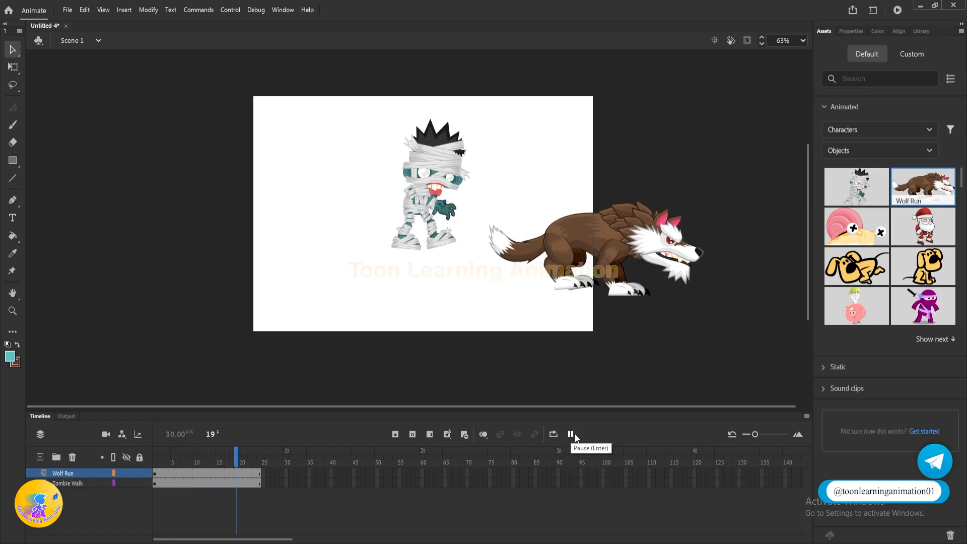
left_click(570, 435)
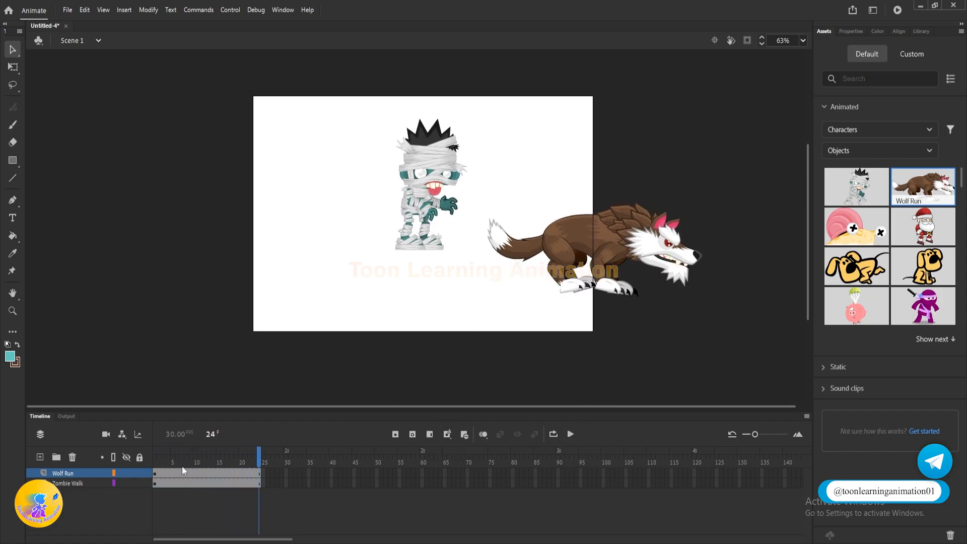
Step: Rewind the playhead to the first frame and try the dog and parachuting pig assets on the stage
left_click_drag(186, 461, 20, 452)
left_click_drag(856, 267, 476, 105)
left_click_drag(861, 302, 244, 200)
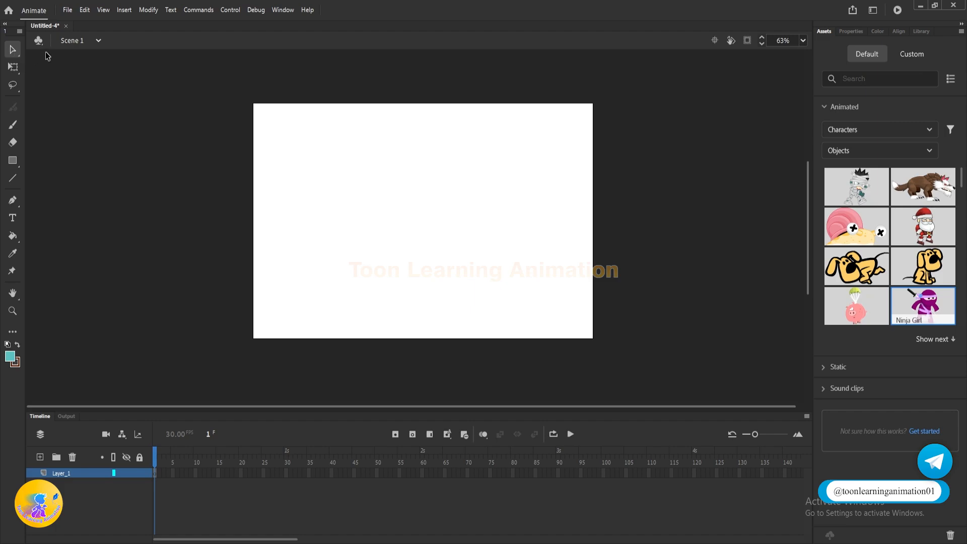
Step: Draw a teal rectangle with a dark outline on the upper part of the stage and return to the Selection tool
left_click(13, 160)
left_click_drag(350, 151, 441, 203)
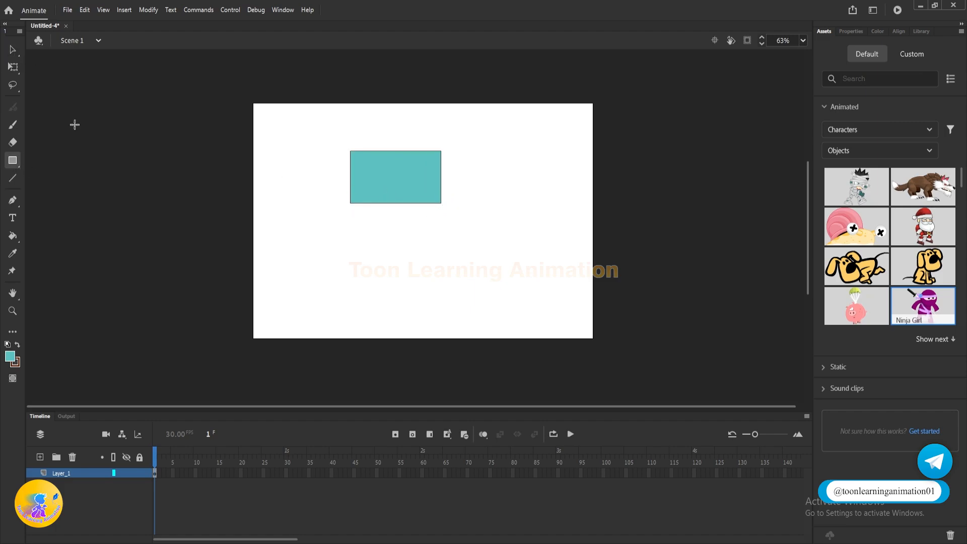
left_click(10, 50)
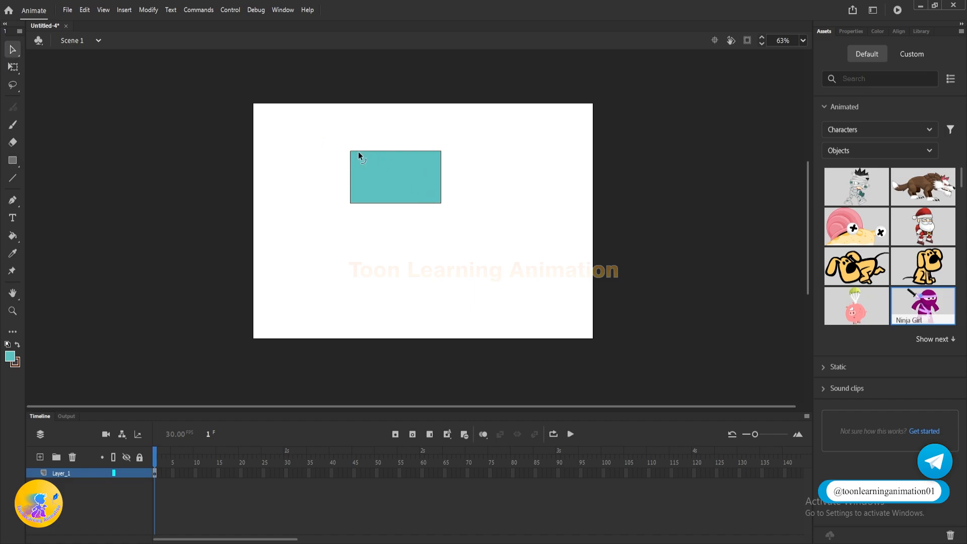
scroll(355, 152, "up", 4)
left_click_drag(419, 159, 430, 179)
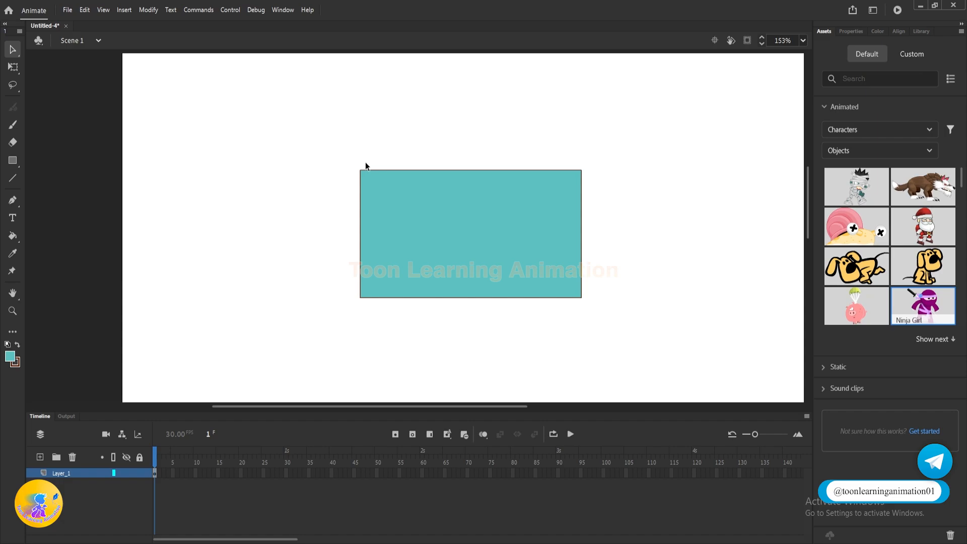
Step: Select the rectangle's fill and outline together, shift the shape slightly and undo that move
mouse_move(273, 136)
left_mouse_down()
mouse_move(606, 331)
mouse_move(633, 335)
left_mouse_up()
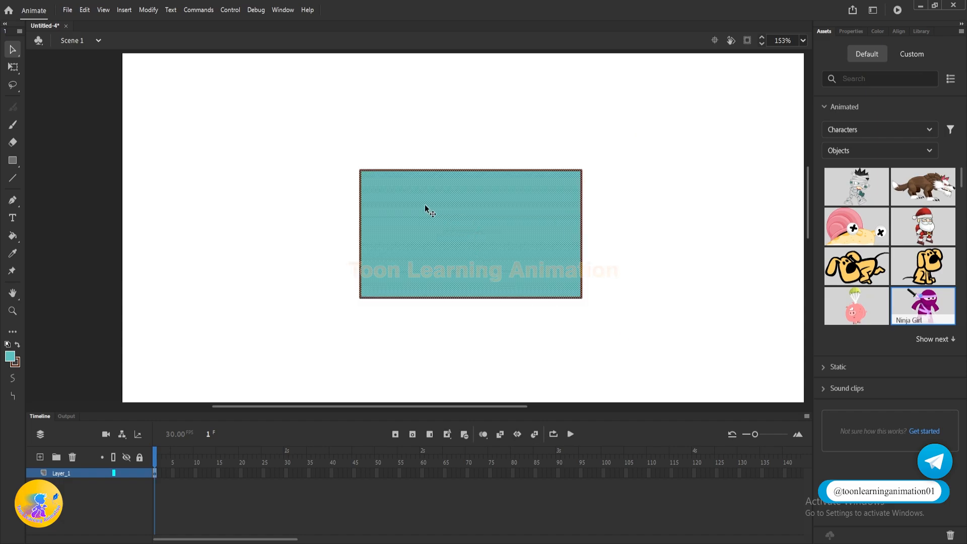
left_click(259, 108)
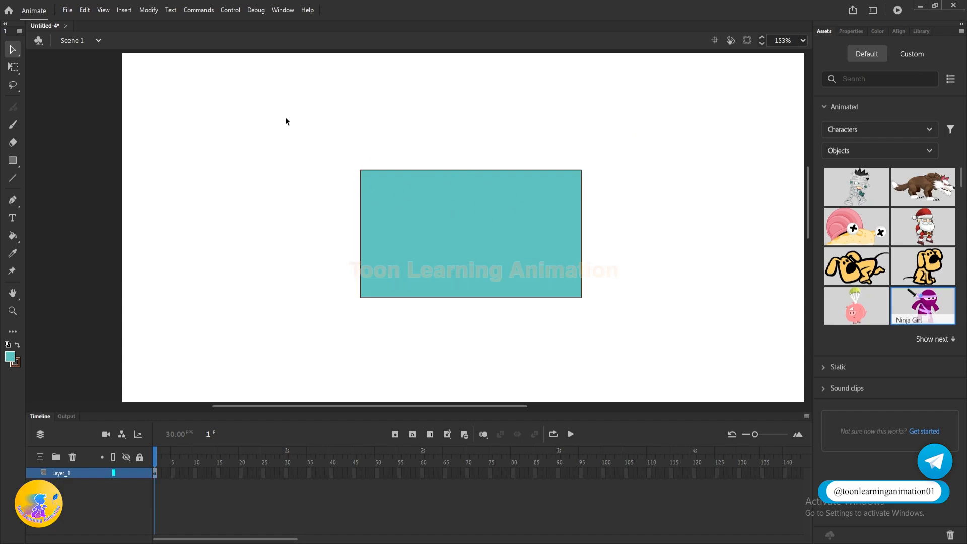
mouse_move(312, 120)
left_mouse_down()
mouse_move(348, 174)
mouse_move(543, 304)
mouse_move(682, 348)
left_mouse_up()
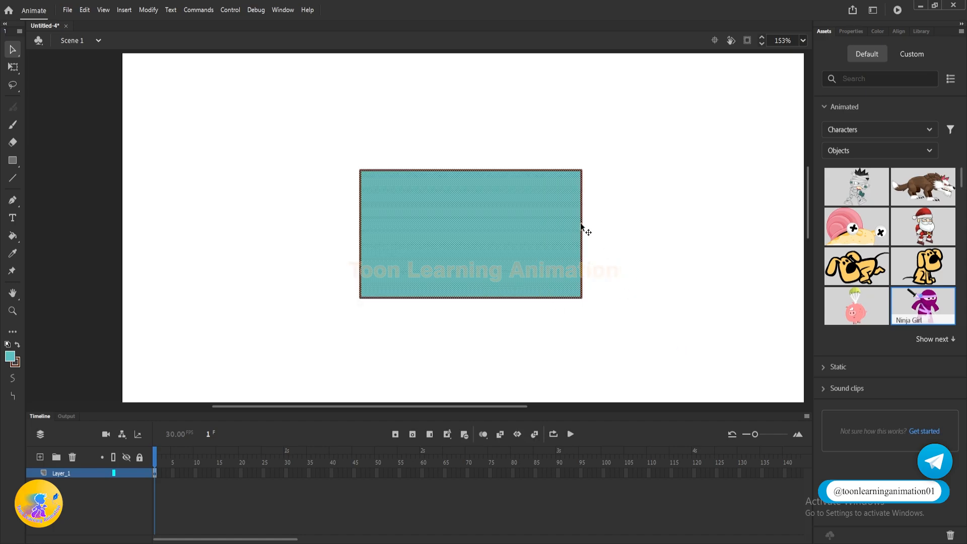
mouse_move(537, 224)
left_mouse_down()
mouse_move(653, 260)
mouse_move(503, 220)
mouse_move(519, 219)
left_mouse_up()
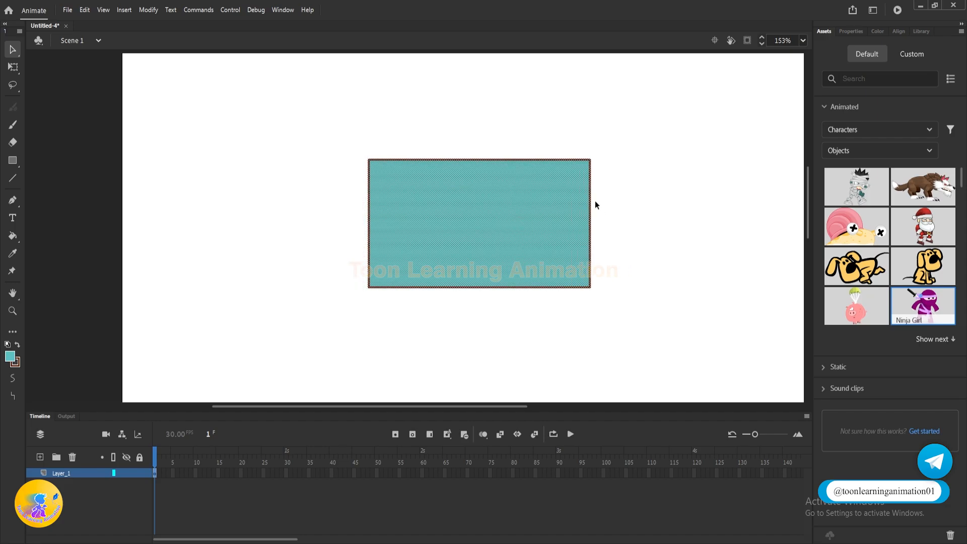
key("ctrl+z")
Step: Move the whole rectangle around the stage to near its horizontal centre and deselect it
left_click_drag(505, 250, 418, 334)
scroll(356, 196, "down", 3)
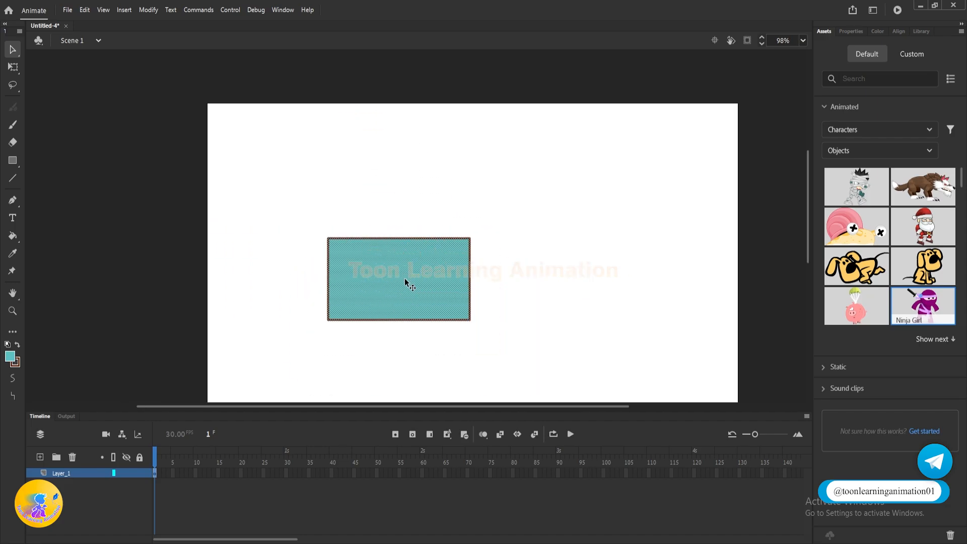
left_click_drag(405, 283, 470, 280)
scroll(466, 151, "up", 1)
scroll(484, 151, "down", 1)
scroll(522, 281, "up", 2)
left_click_drag(589, 276, 472, 207)
left_click(595, 245)
scroll(369, 195, "down", 2)
scroll(358, 217, "up", 2)
scroll(459, 189, "down", 1)
left_click_drag(556, 220, 594, 223)
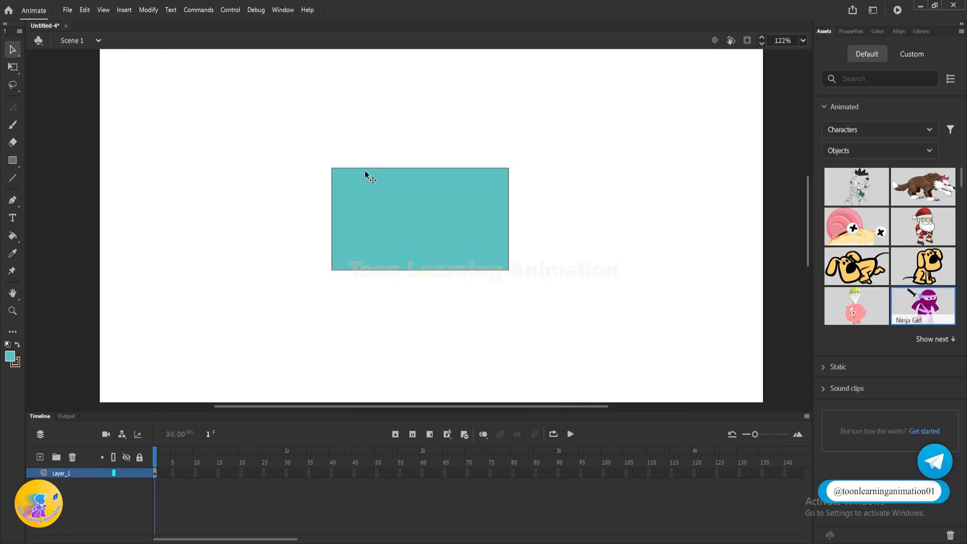
Step: Compare selecting the whole rectangle, only its fill, and only its outline
left_click_drag(297, 134, 620, 313)
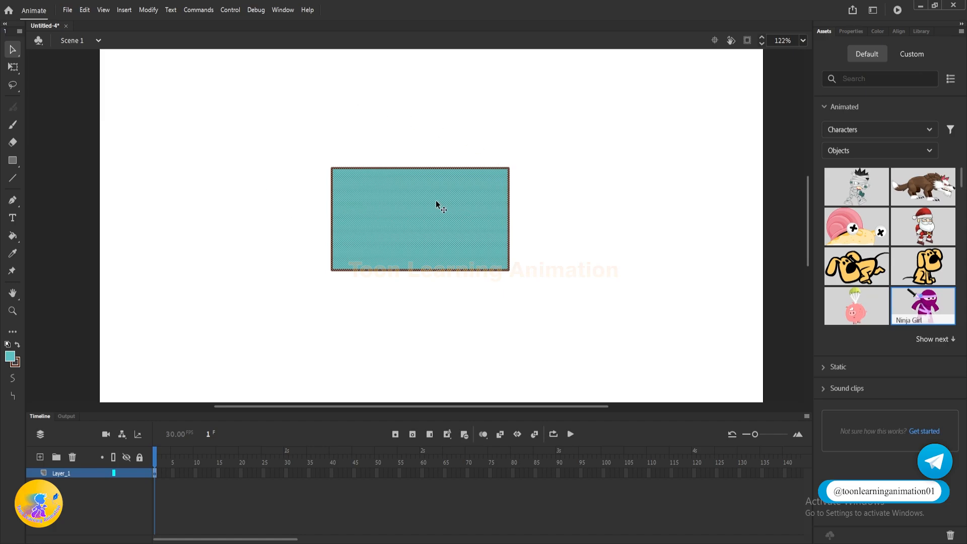
left_click(616, 202)
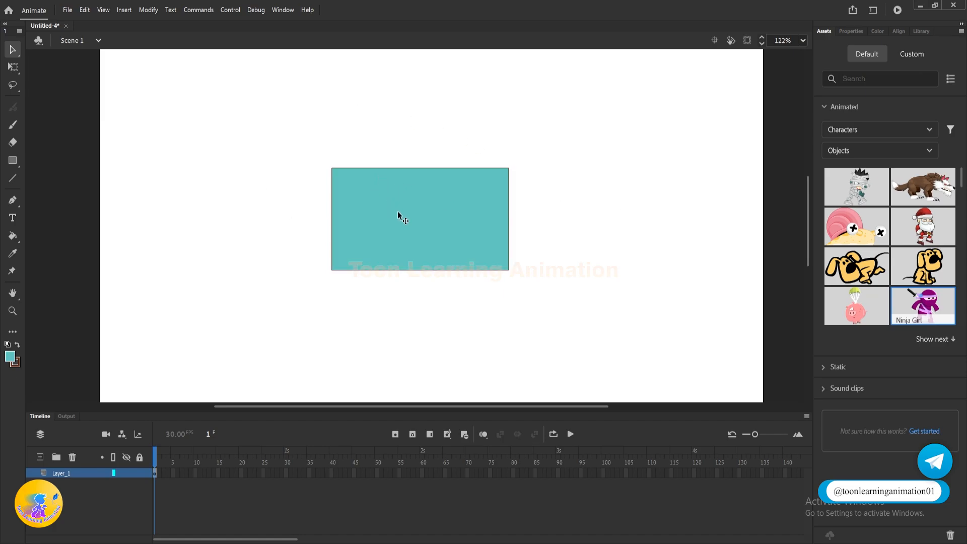
left_click(410, 217)
left_click(649, 227)
scroll(336, 160, "up", 6)
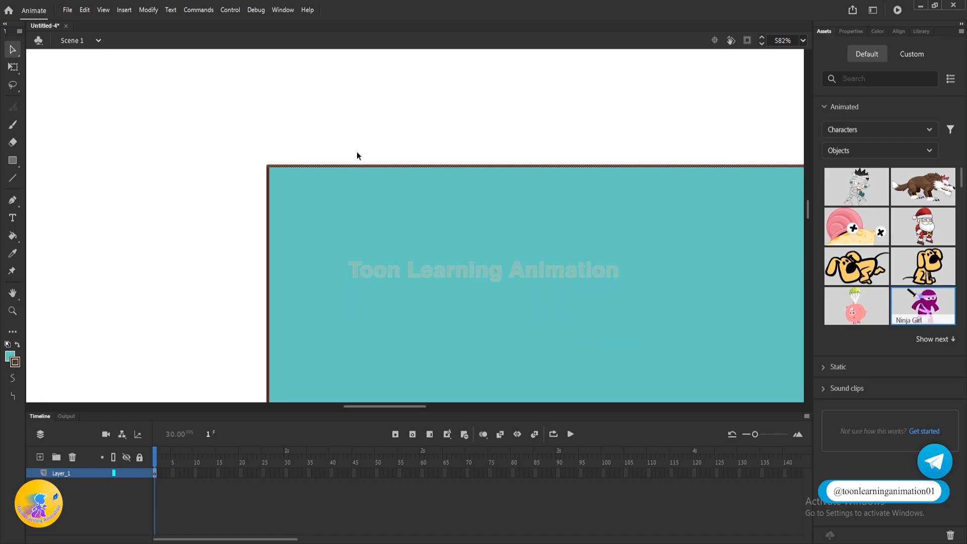
scroll(393, 141, "down", 3)
Step: Move only the rectangle's fill away from its outline and put it back inside
left_click(433, 190)
scroll(398, 199, "down", 1)
left_click_drag(435, 214, 71, 125)
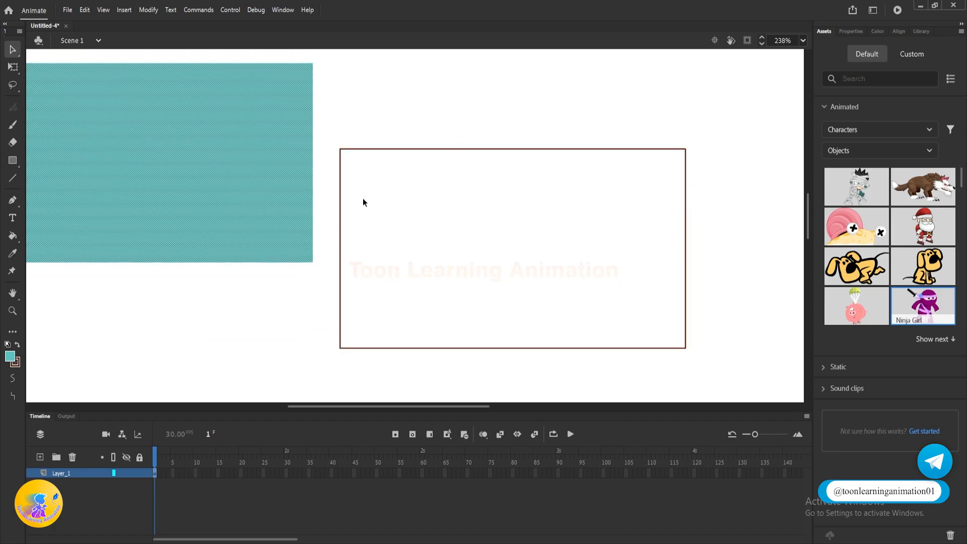
scroll(363, 197, "down", 4)
scroll(292, 177, "up", 2)
left_click_drag(290, 172, 510, 196)
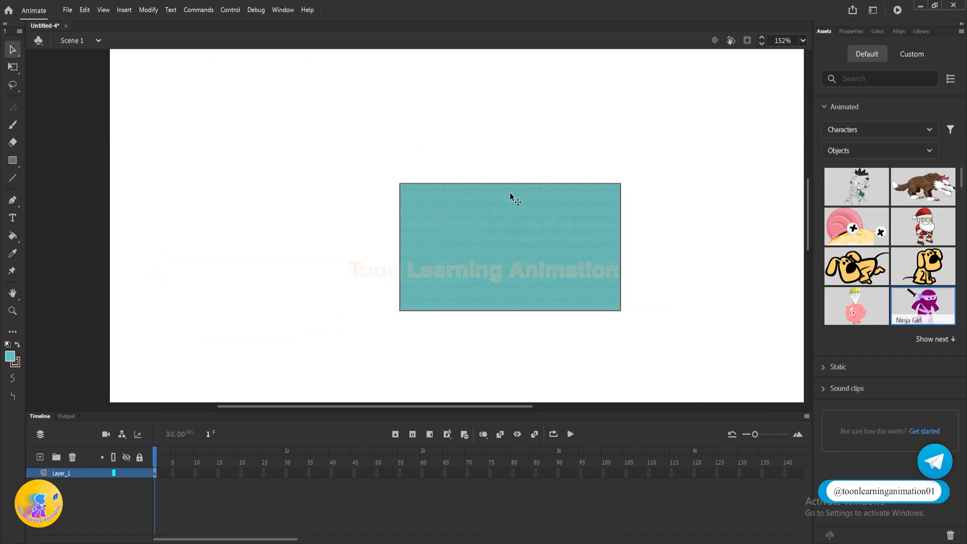
Step: Select only the top edge of the rectangle's outline, move it above the fill, undo that move and deselect
left_click(439, 160)
scroll(632, 210, "up", 2)
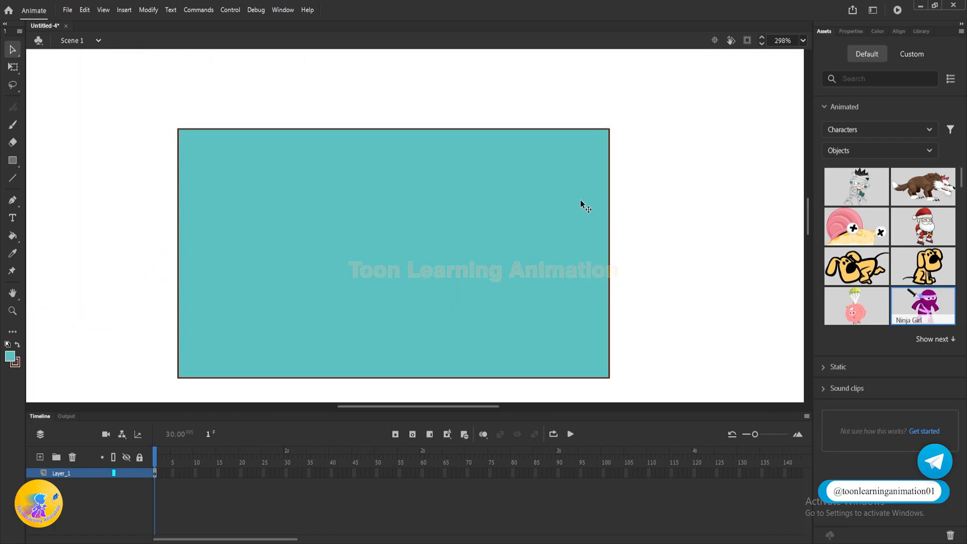
left_click(468, 129)
scroll(469, 128, "down", 3)
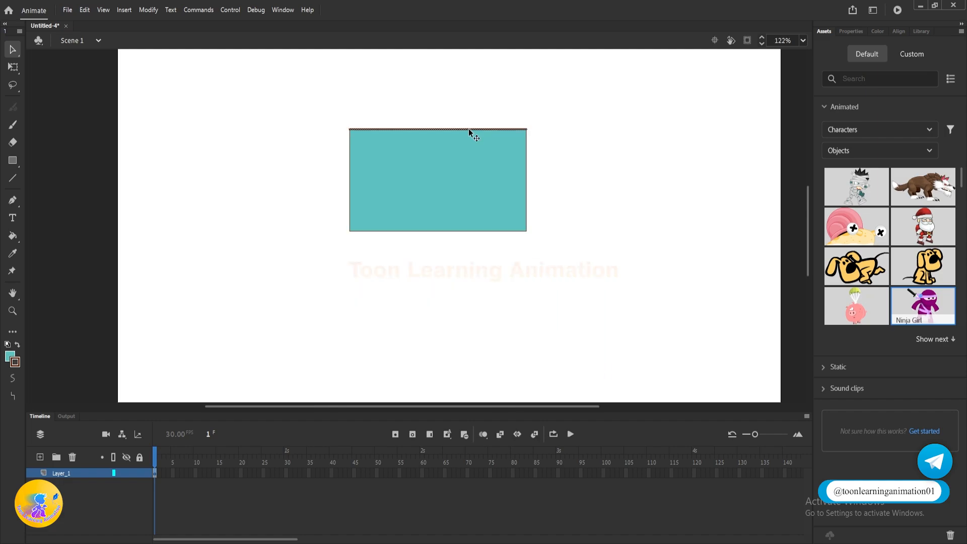
left_click_drag(468, 128, 478, 77)
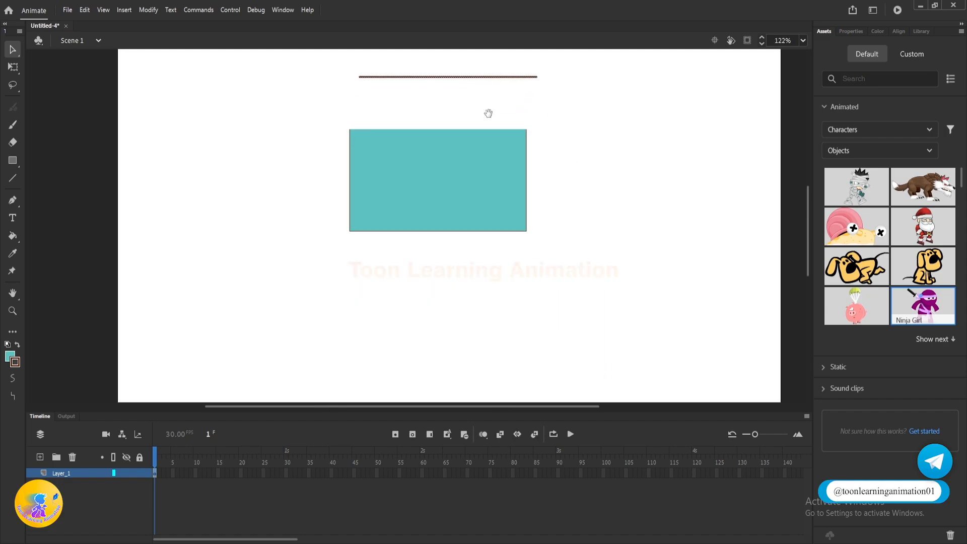
left_click_drag(488, 113, 501, 134)
key("ctrl+z")
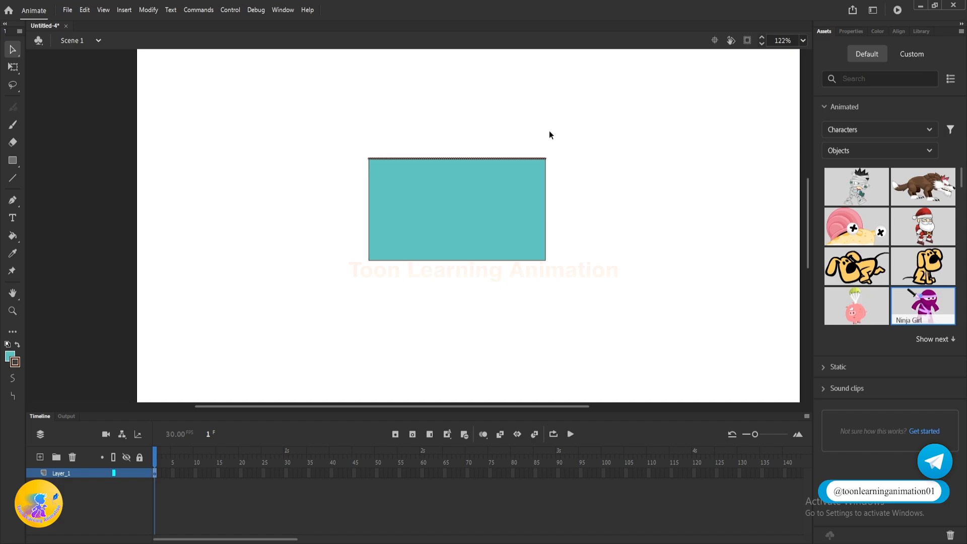
left_click(615, 126)
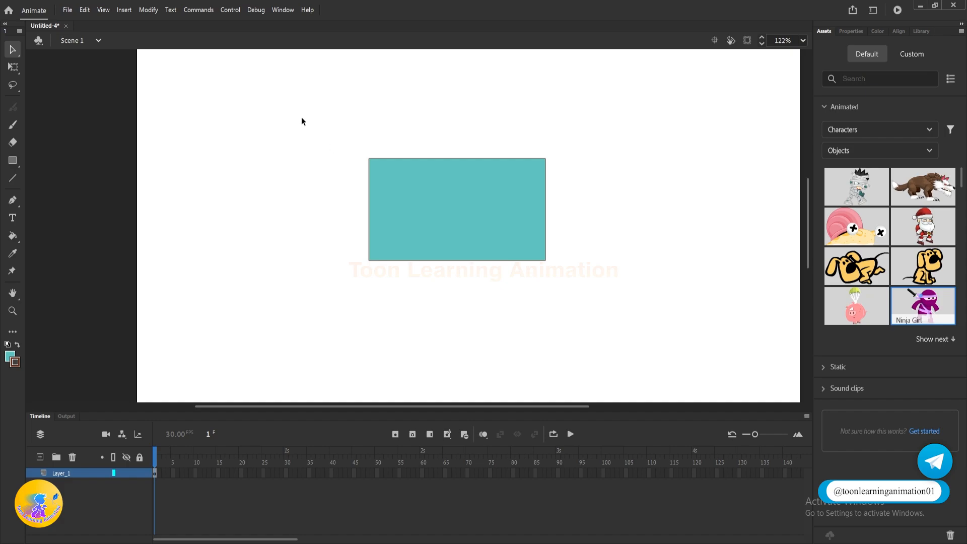
Step: Marquee-select individual corner portions of the rectangle, pull the upper-right and lower-right pieces away, and undo each move
left_click_drag(313, 123, 334, 142)
key("ctrl+z")
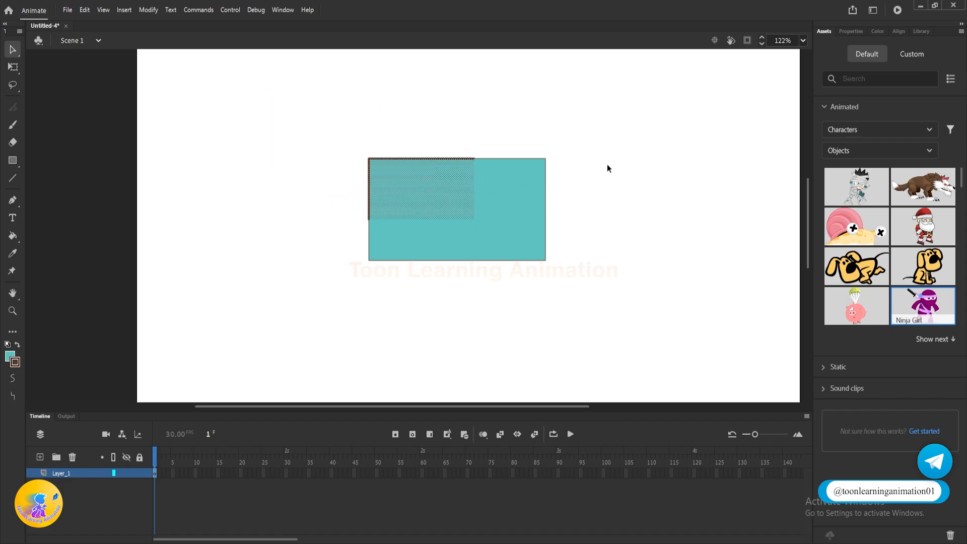
left_click_drag(566, 131, 498, 225)
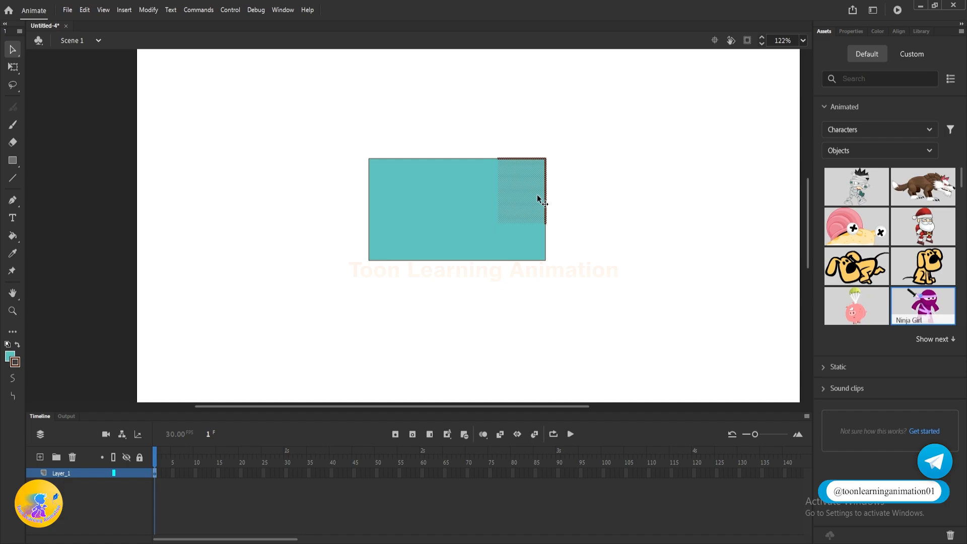
left_click_drag(537, 194, 636, 177)
key("ctrl+z")
left_click_drag(558, 278, 601, 262)
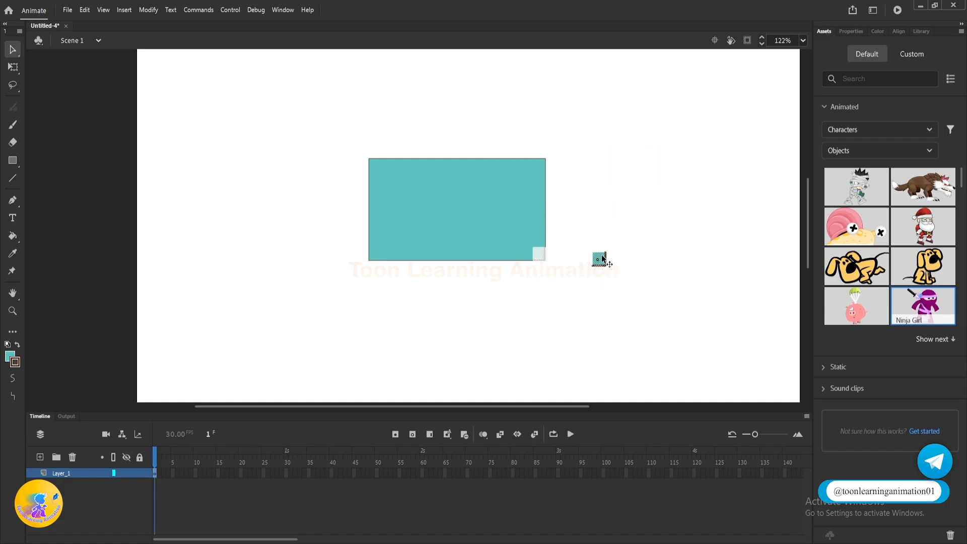
key("ctrl+z")
left_click(523, 151)
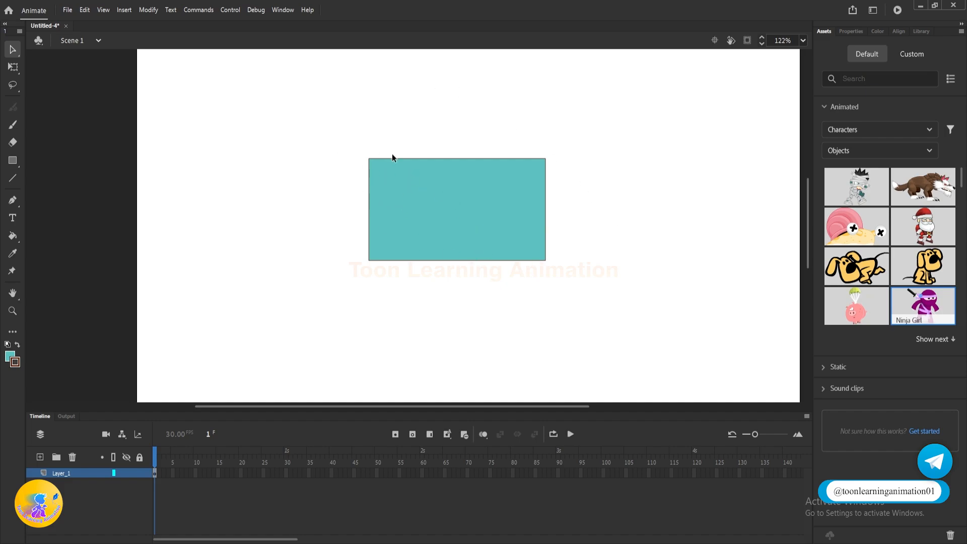
Step: Marquee-select the entire rectangle with its outline, shift it slightly upward, undo the move and deselect
left_click(460, 200)
left_click_drag(307, 115, 687, 394)
left_click(352, 132)
mouse_move(305, 121)
left_mouse_down()
mouse_move(580, 345)
mouse_move(629, 346)
left_mouse_up()
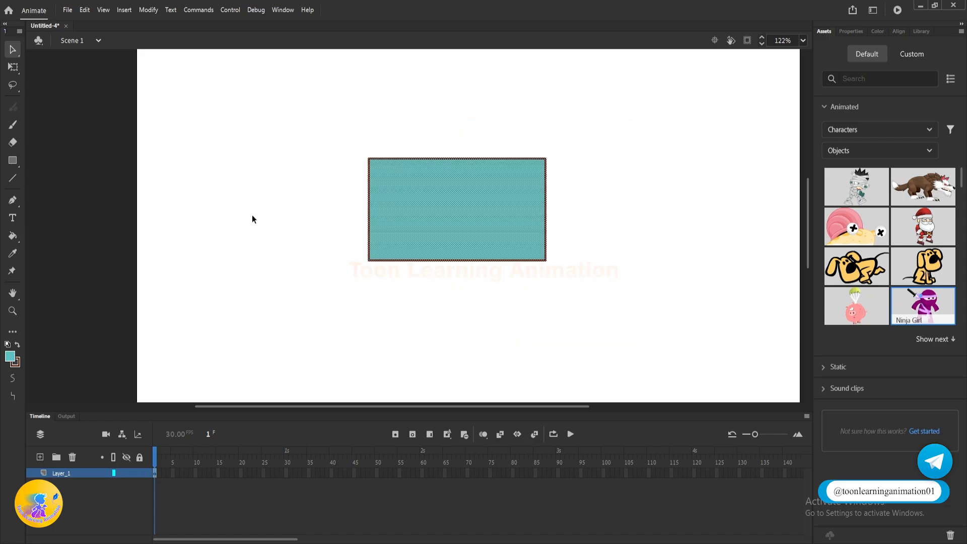
left_click_drag(288, 116, 709, 359)
left_click_drag(442, 216, 440, 183)
key("ctrl+z")
left_click(559, 211)
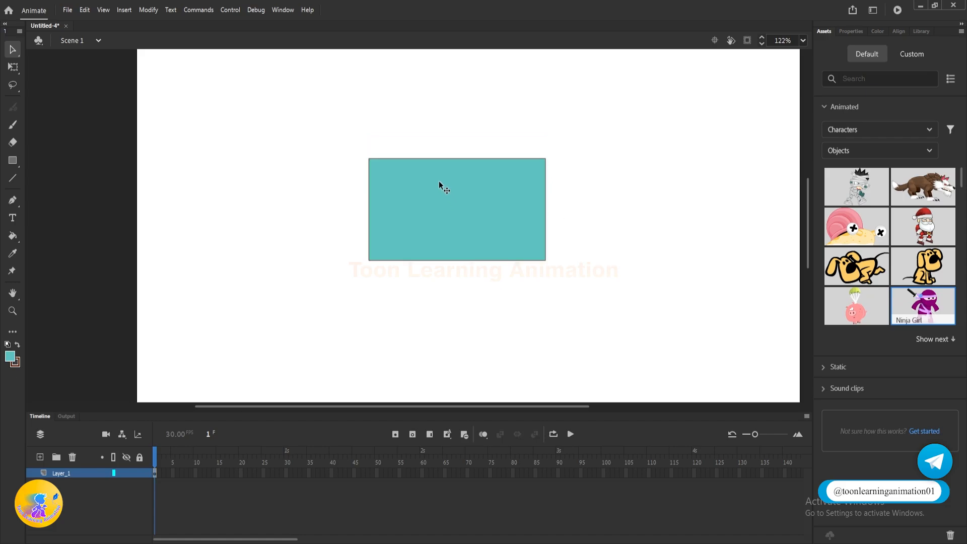
Step: Move only the fill out of the outline, undo it, and select the whole rectangle by marquee and from its interior
left_click_drag(427, 190, 644, 220)
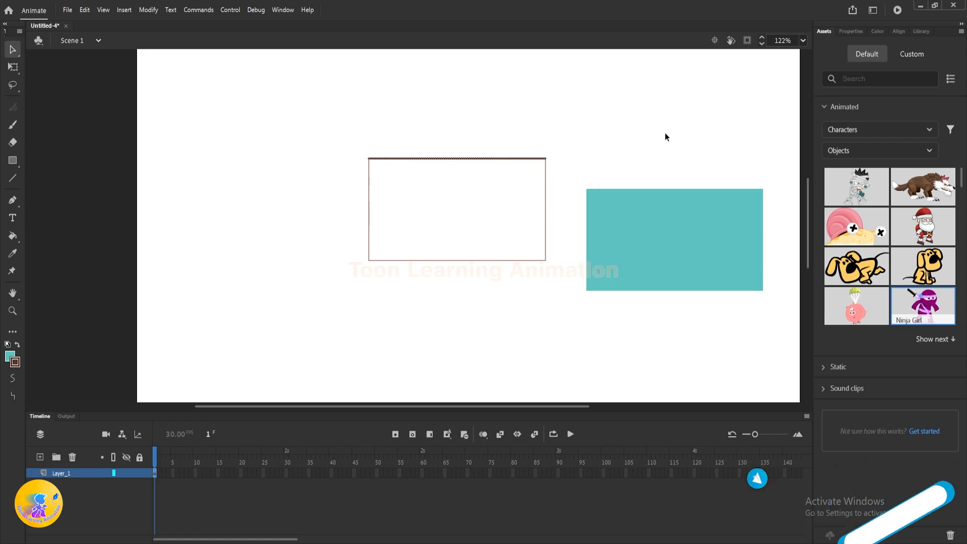
key("ctrl+z")
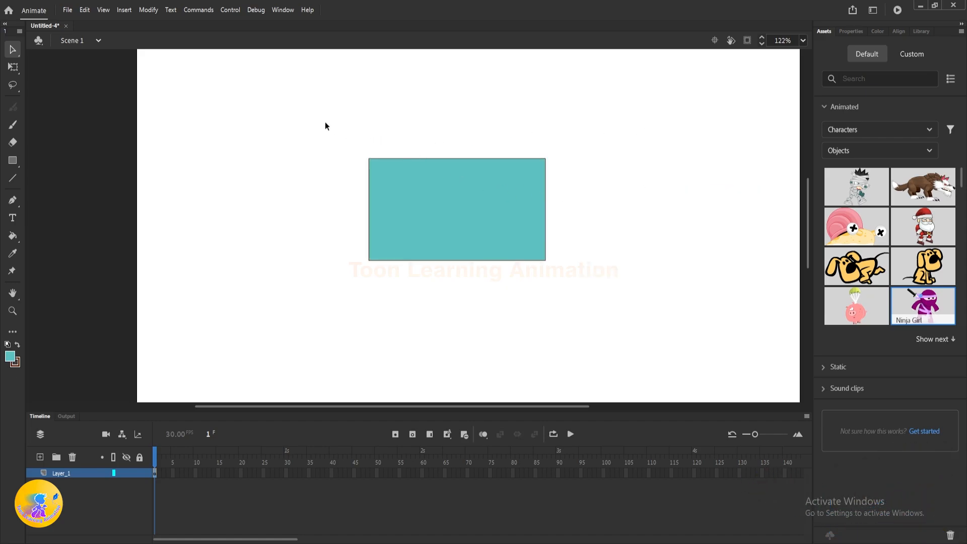
left_click_drag(325, 122, 703, 325)
left_click(645, 183)
double_click(451, 204)
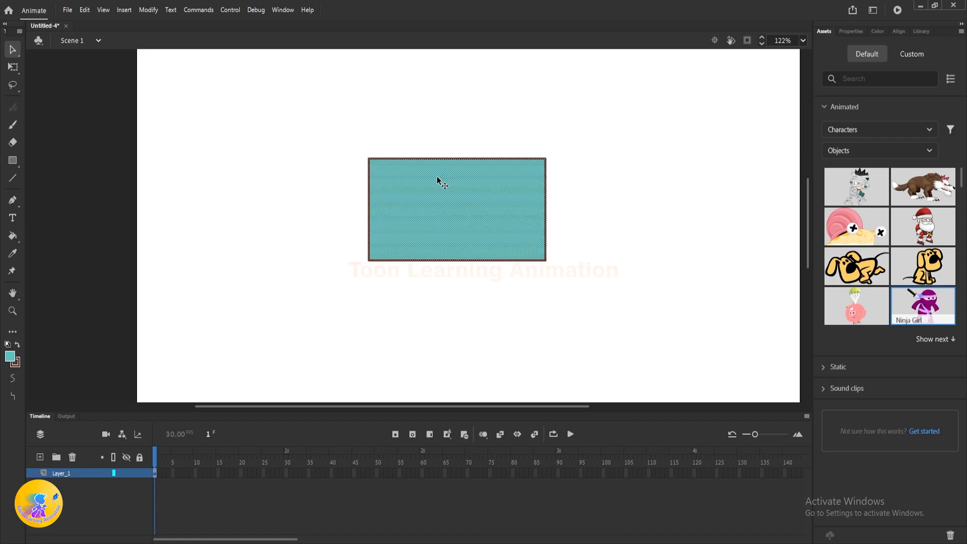
mouse_move(449, 218)
left_mouse_down()
mouse_move(557, 211)
mouse_move(478, 209)
mouse_move(443, 224)
left_mouse_up()
left_click(650, 188)
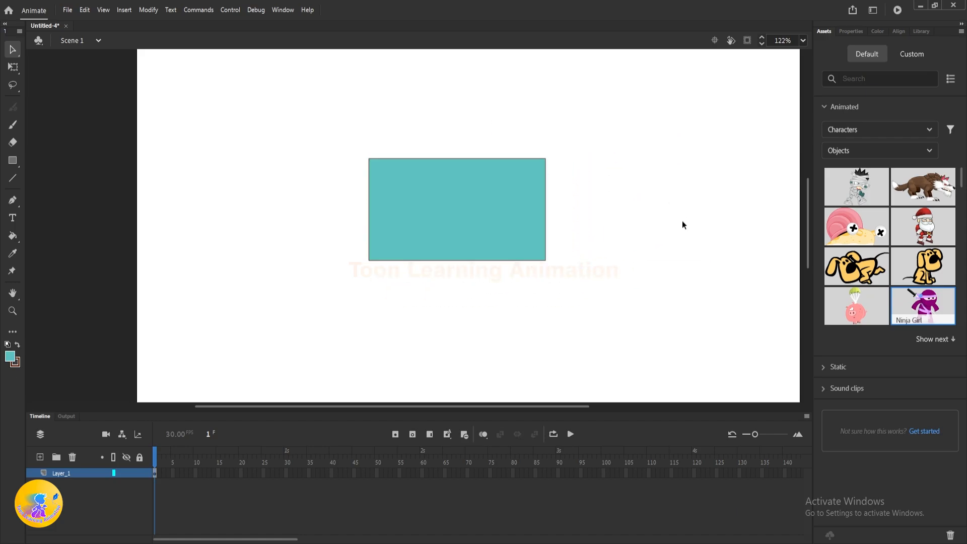
Step: Select the outline's top segment alone, move it straight up off the rectangle, and undo the change
left_click(391, 158)
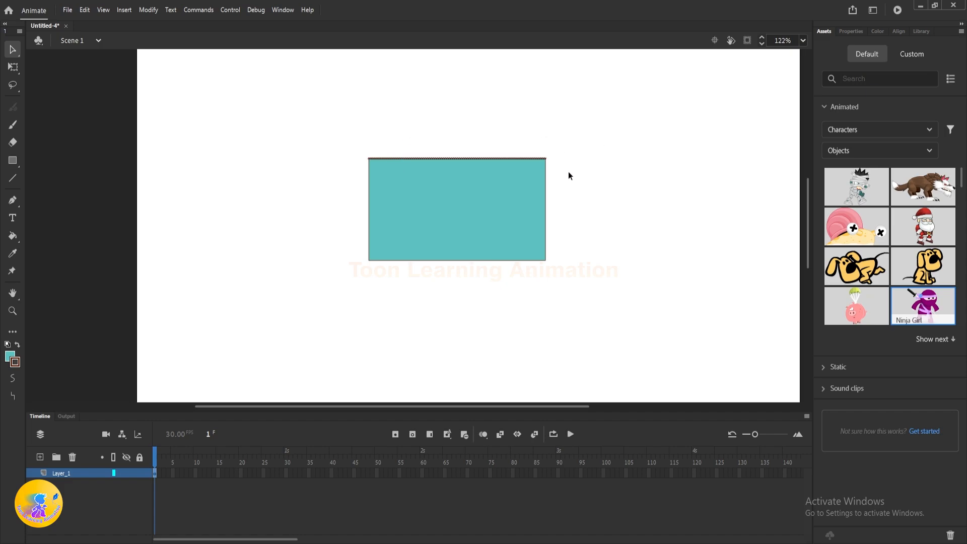
left_click(321, 263)
left_click(432, 158)
left_click_drag(404, 158, 404, 113)
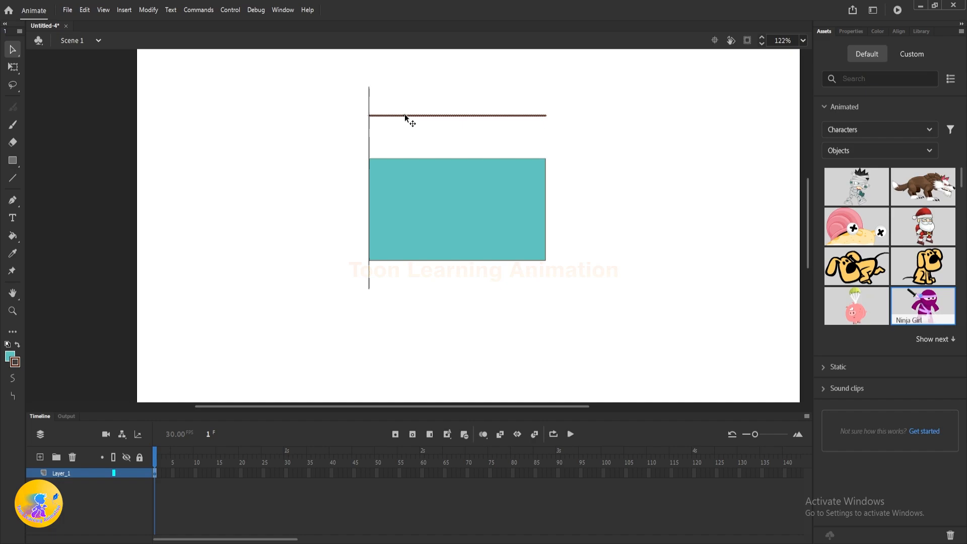
key("ctrl+z")
key("ctrl+z")
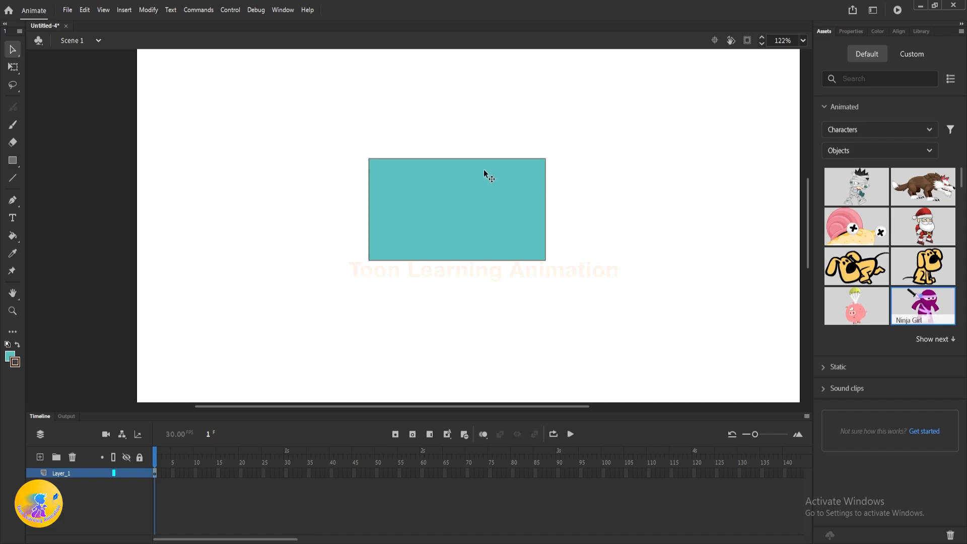
Step: Select all four outline segments together, move them away from the fill, undo the move and deselect
double_click(457, 156)
left_click_drag(448, 157, 679, 204)
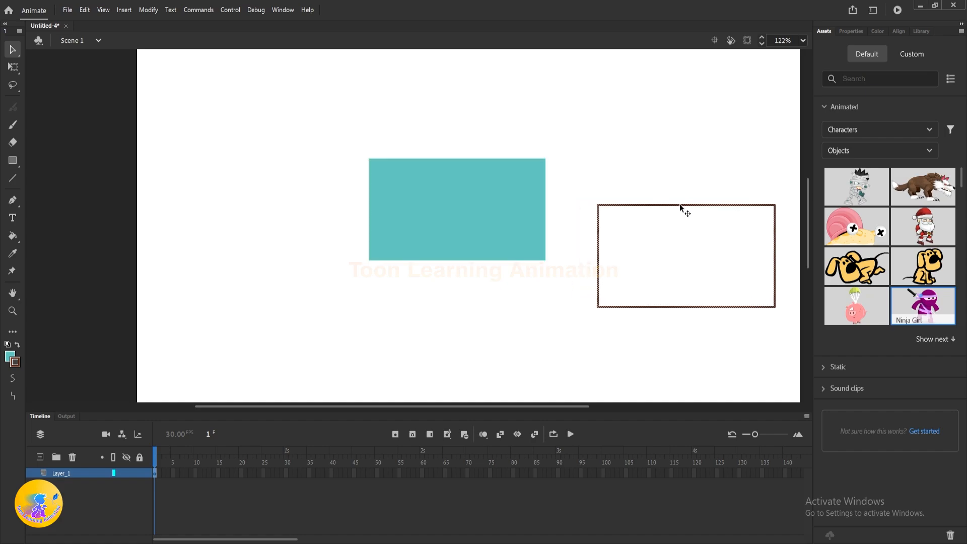
key("ctrl+z")
left_click(566, 153)
Step: Select the rectangle from its interior, shift the selection sideways, undo the move and deselect
double_click(459, 208)
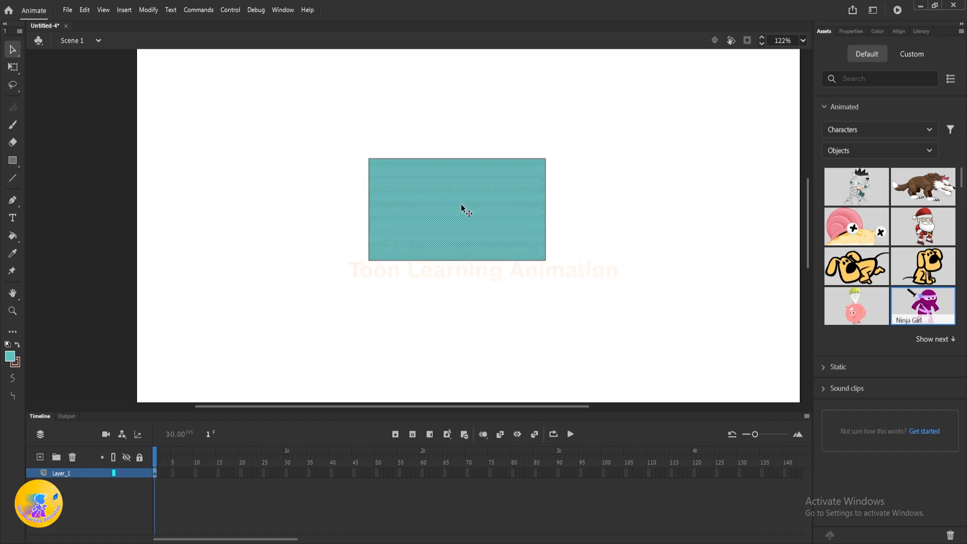
left_click_drag(463, 203, 511, 194)
key("ctrl+z")
left_click(656, 220)
Step: Marquee-select the whole rectangle, move it partly past the stage's right edge, and undo that move
key("space")
left_click_drag(609, 248, 596, 245)
scroll(524, 194, "down", 1)
key("space")
mouse_move(314, 117)
left_mouse_down()
mouse_move(470, 253)
mouse_move(569, 287)
left_mouse_up()
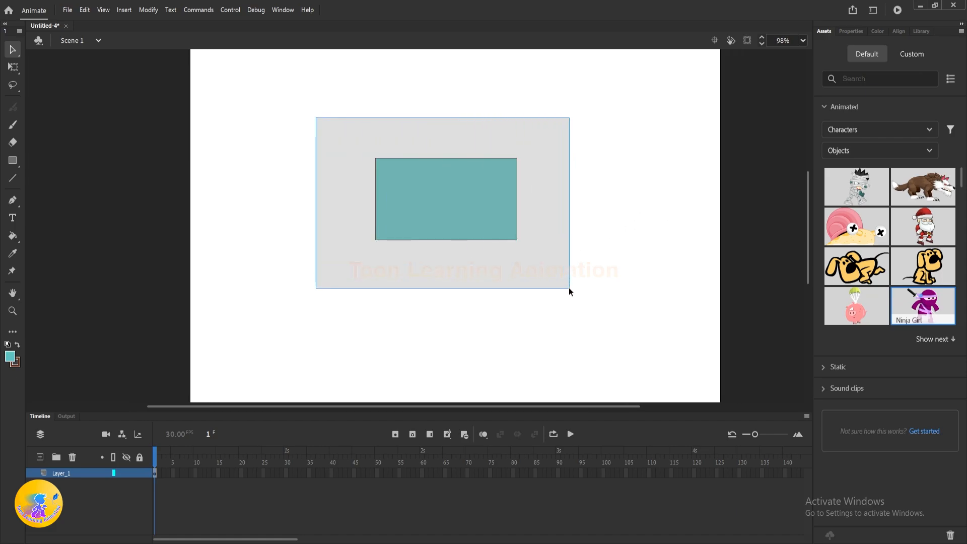
left_click_drag(447, 229, 767, 214)
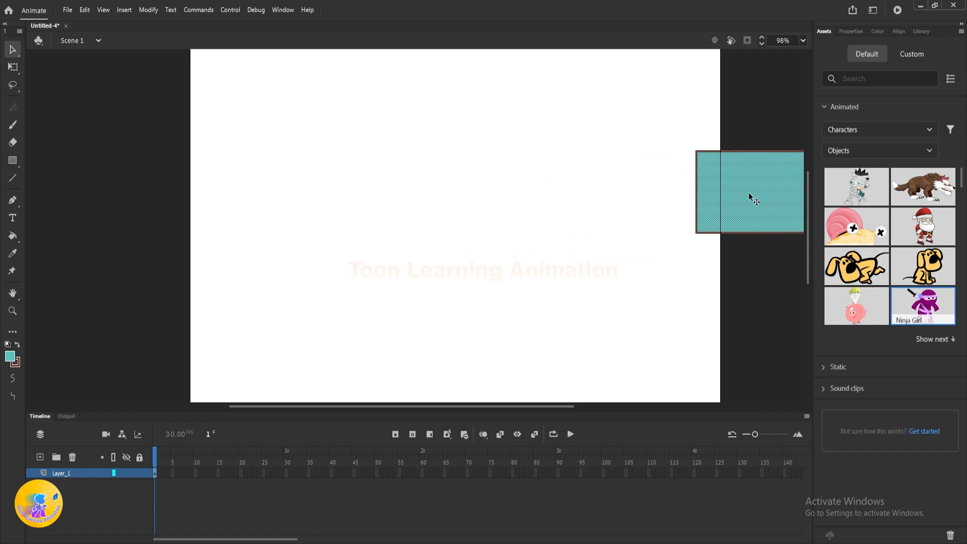
left_click(708, 306)
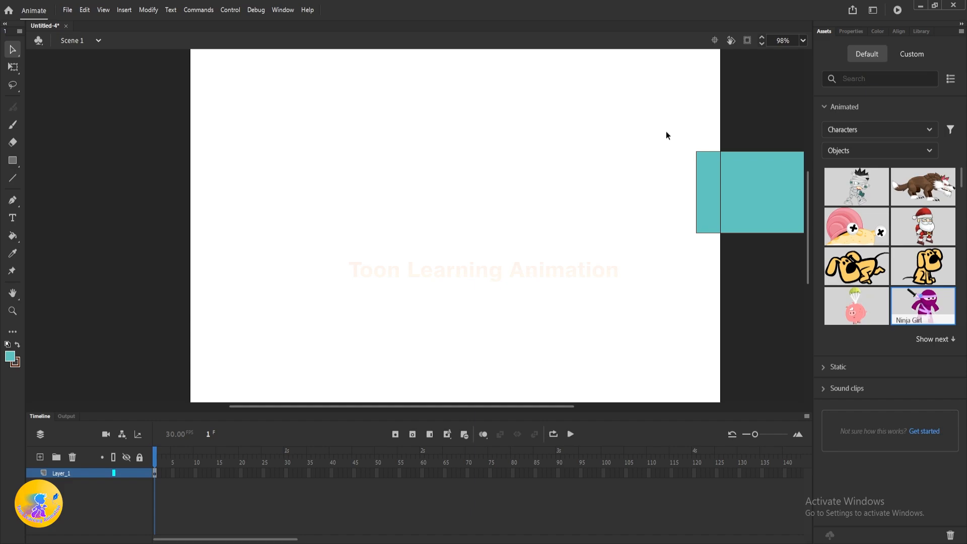
left_click_drag(644, 119, 630, 196)
left_click_drag(506, 236, 393, 241)
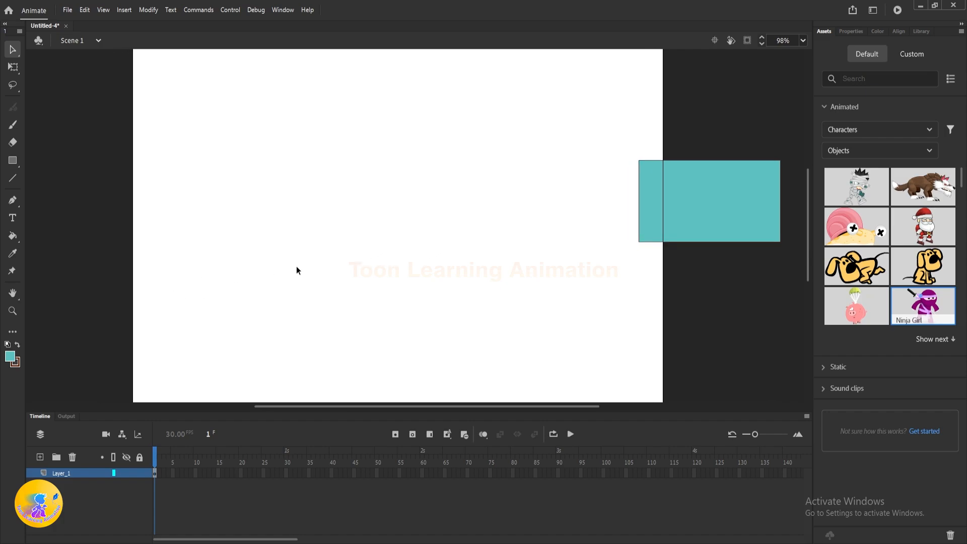
key("ctrl+z")
key("ctrl+z")
left_click(423, 293)
left_click_drag(413, 294, 459, 290)
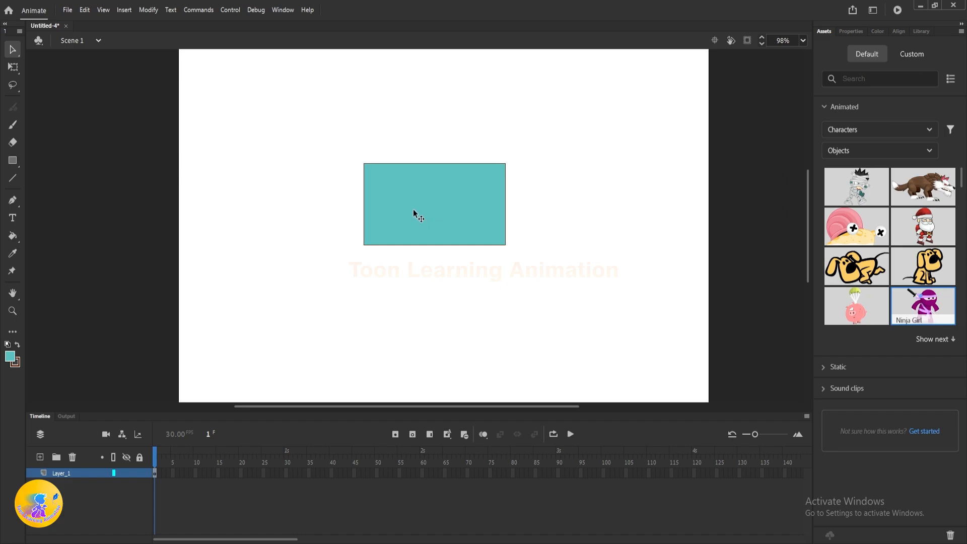
mouse_move(284, 119)
left_mouse_down()
mouse_move(406, 197)
mouse_move(313, 267)
left_mouse_up()
left_click_drag(560, 267, 586, 294)
key("ctrl+z")
key("ctrl+z")
key("ctrl+z")
key("ctrl+z")
Step: Cut the rectangle apart by marquee-selecting each of its four corners and moving each piece away from the shape
left_click_drag(319, 130, 422, 207)
left_click_drag(397, 184, 254, 210)
left_click_drag(462, 115, 730, 104)
left_click_drag(590, 304, 434, 222)
left_click_drag(460, 227, 480, 313)
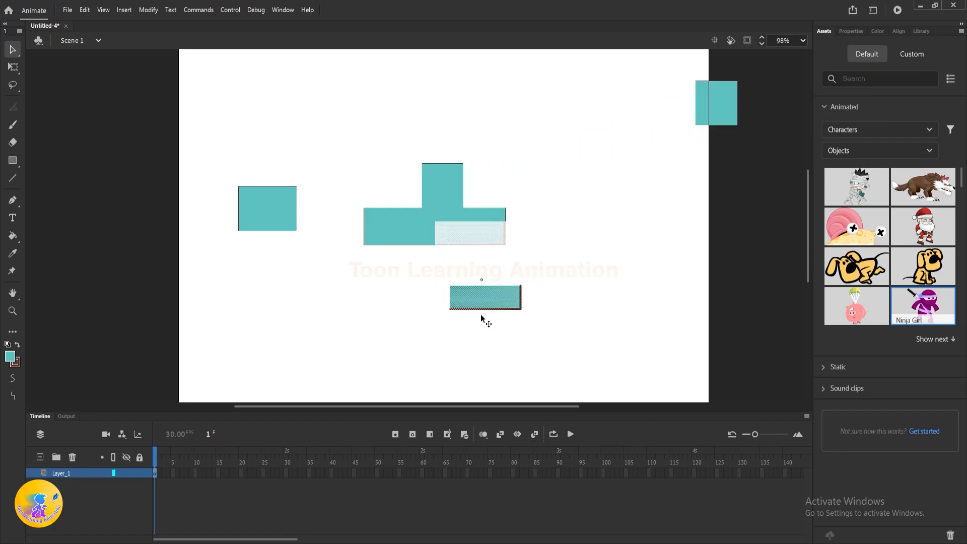
left_click_drag(401, 281, 309, 222)
left_click_drag(367, 235, 314, 298)
left_click(641, 252)
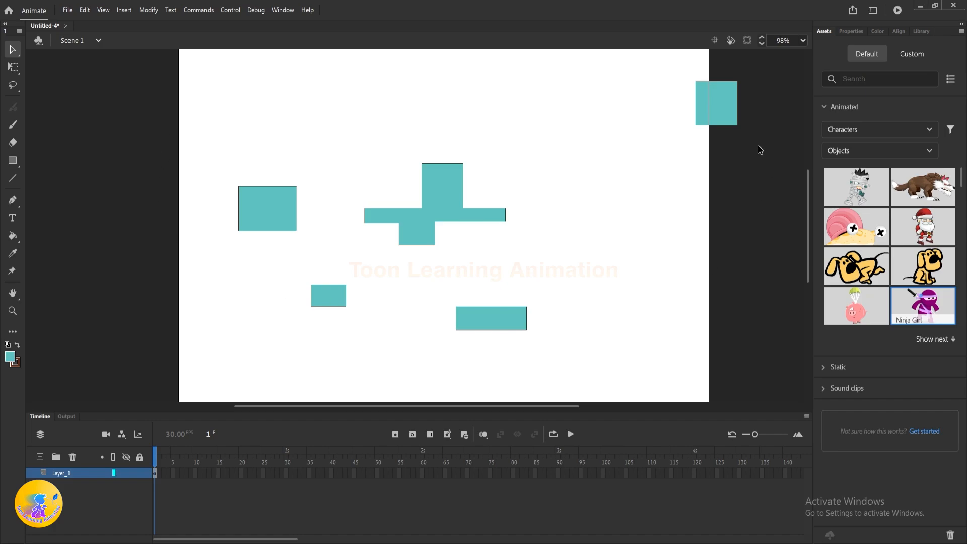
Step: Move the detached upper-left and upper-right pieces back against the main shape, deselecting after each so they merge
left_click(277, 218)
left_click_drag(266, 214, 390, 192)
left_click(448, 116)
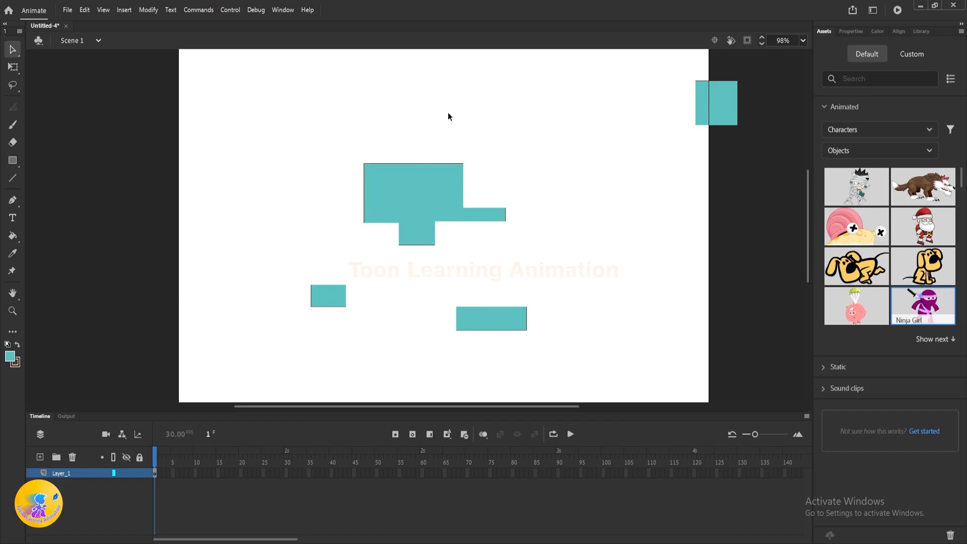
left_click(702, 105)
left_click_drag(721, 99, 472, 184)
left_click(523, 181)
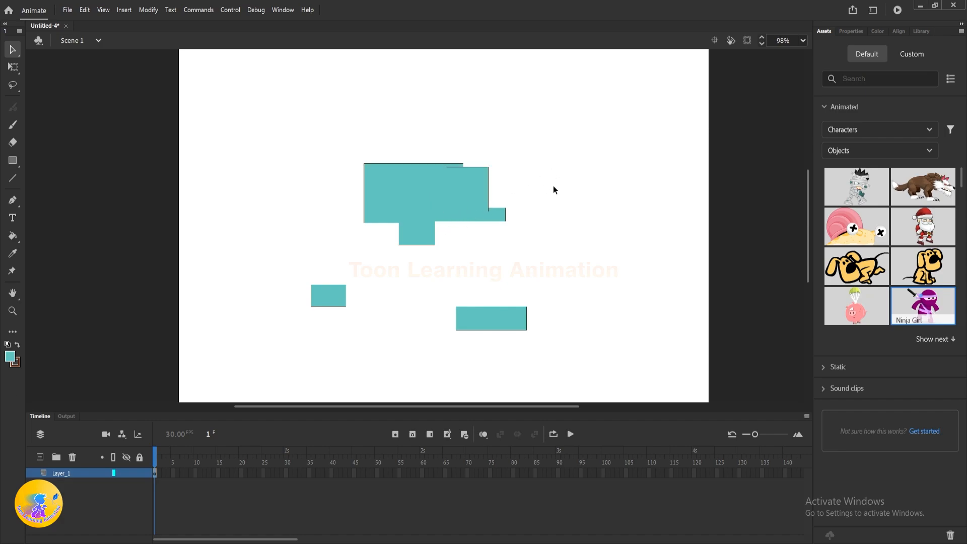
Step: Undo the piece moves and cuts until the rectangle is whole again, and deselect it
key("ctrl+z")
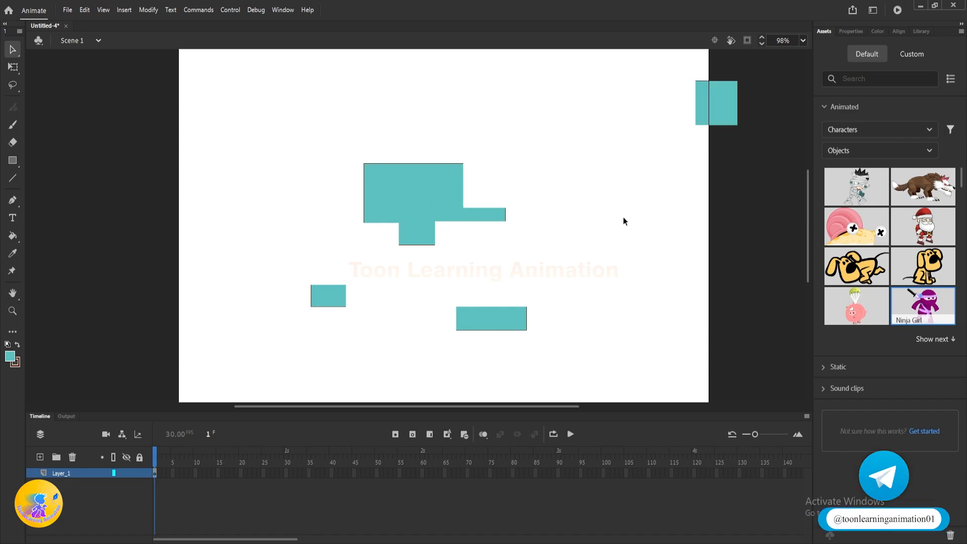
key("ctrl+z")
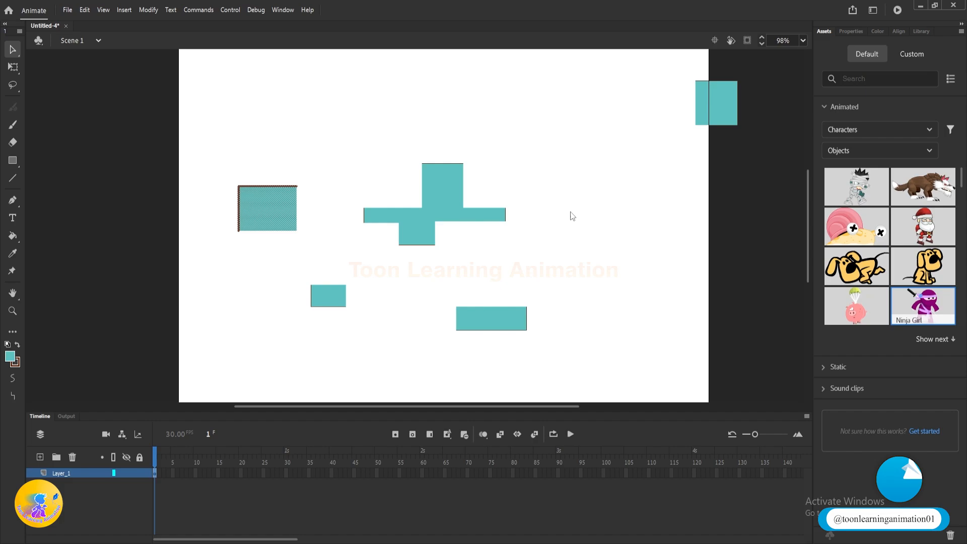
key("ctrl+z")
key("ctrl+z")
key("ctrl+z")
key("ctrl+z")
key("ctrl+y")
key("ctrl+y")
key("ctrl+y")
key("ctrl+y")
key("ctrl+y")
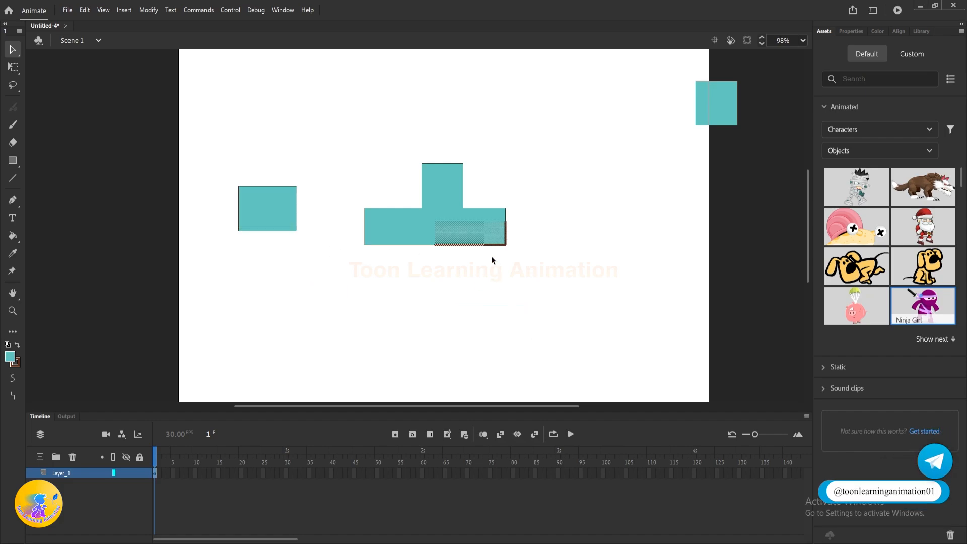
left_click(662, 256)
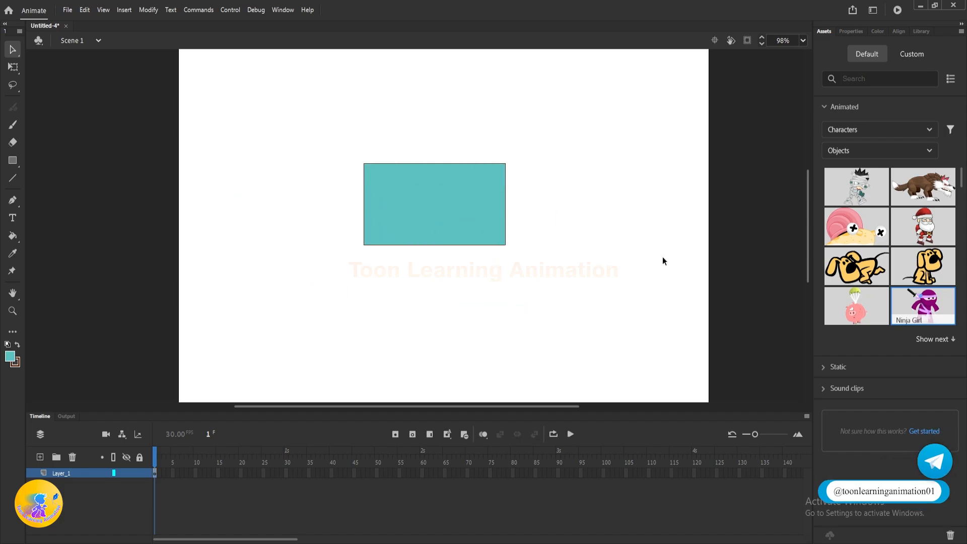
Step: Marquee-select the whole rectangle with the Subselection tool to examine its corner anchor points
left_click_drag(662, 255, 660, 251)
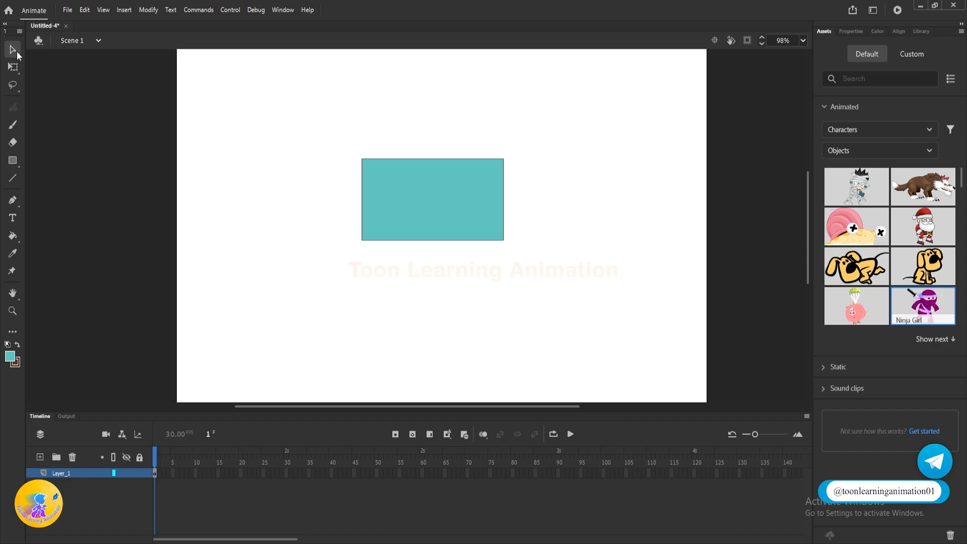
left_click(13, 50)
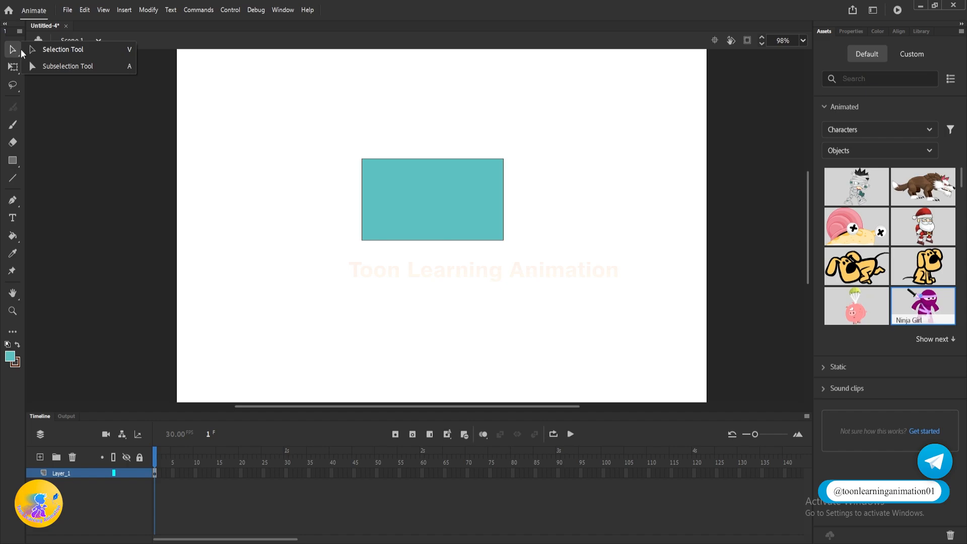
left_click(42, 66)
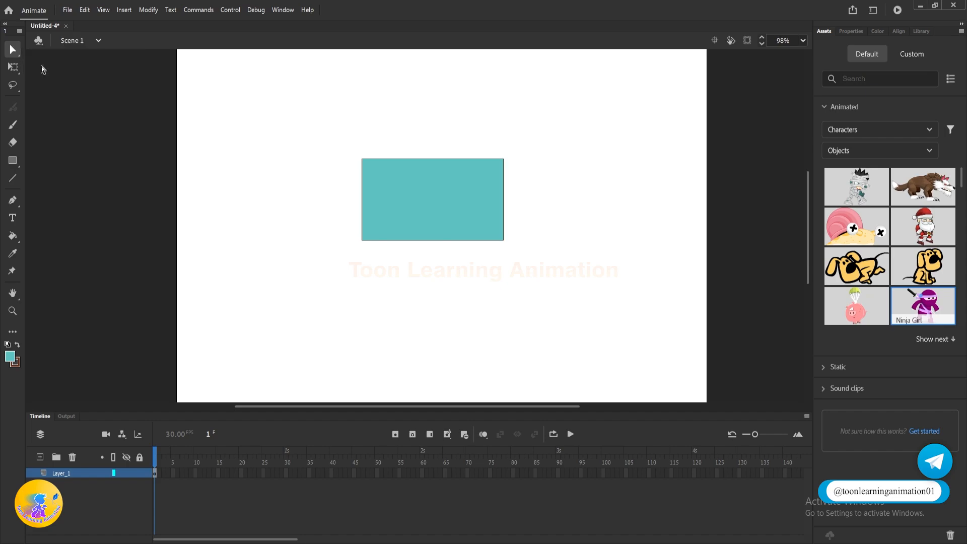
left_click(15, 48)
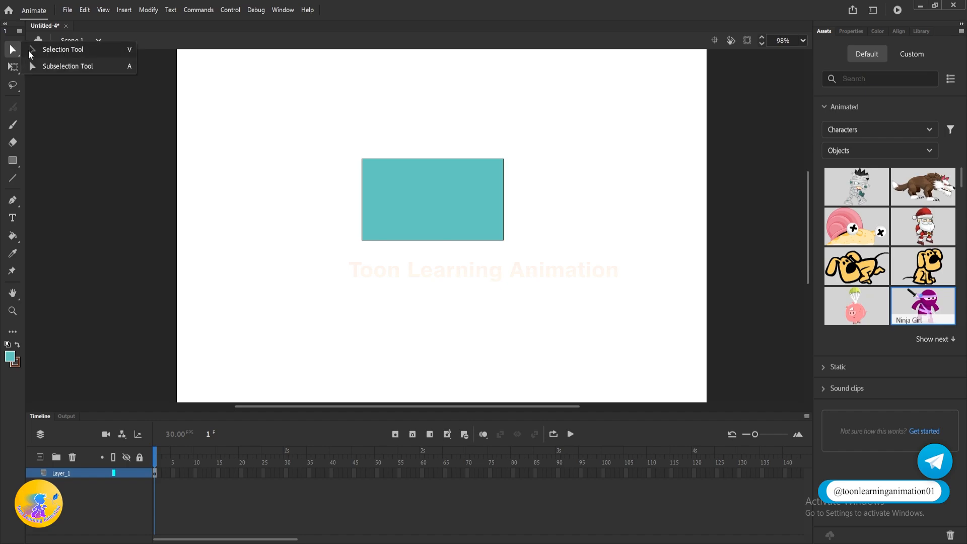
left_click(54, 68)
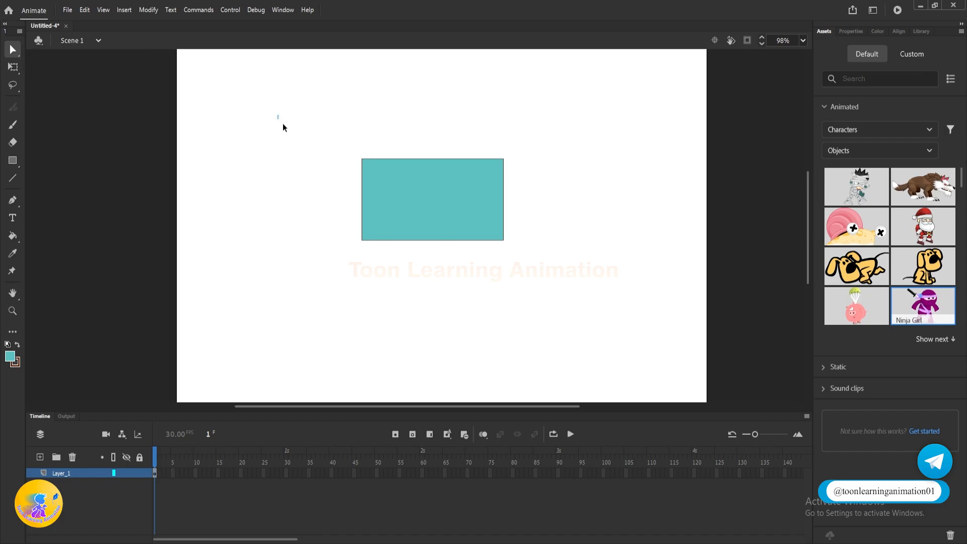
mouse_move(283, 127)
left_mouse_down()
mouse_move(535, 292)
mouse_move(582, 300)
left_mouse_up()
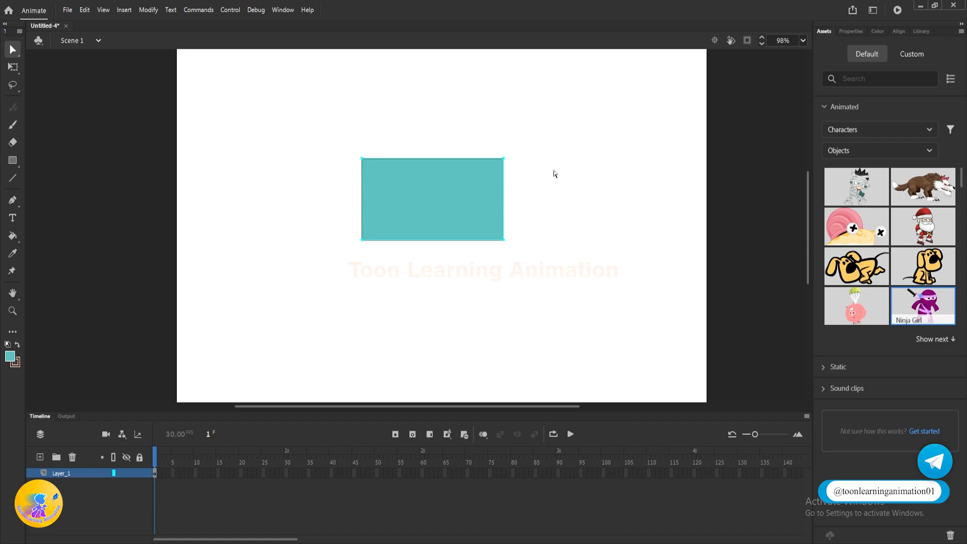
scroll(414, 220, "up", 5)
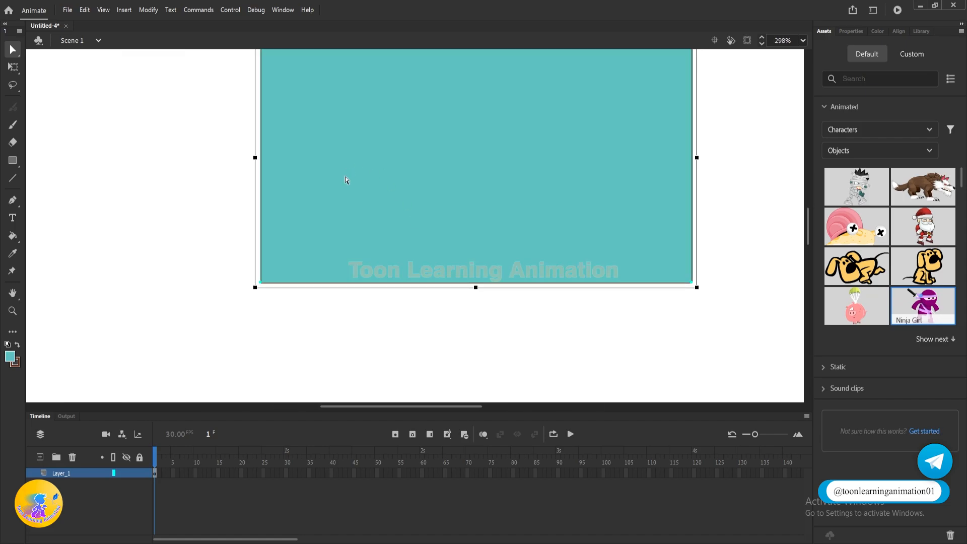
scroll(381, 222, "down", 2)
left_click_drag(442, 197, 463, 265)
key("ctrl")
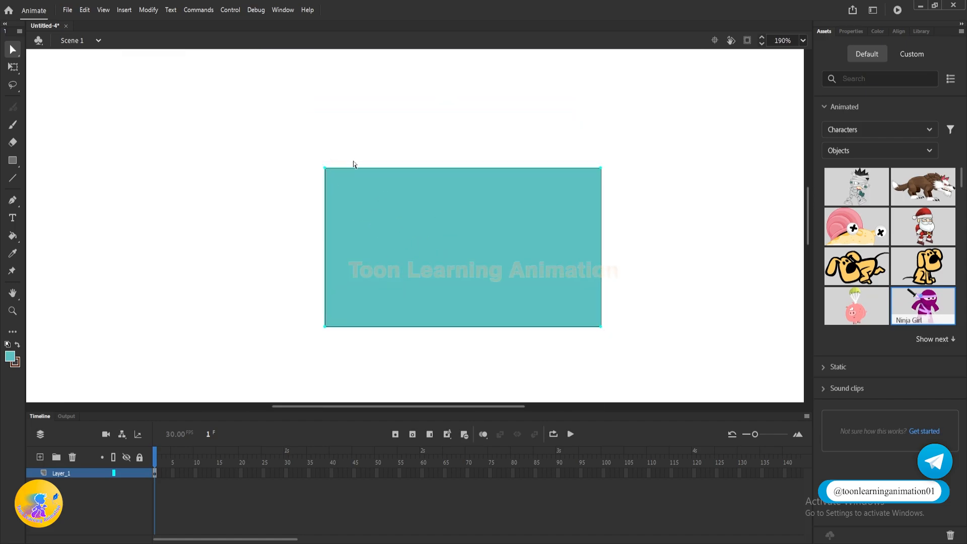
Step: Select the rectangle's fill with the Selection tool and change its color to red
key("v")
left_click(359, 221)
left_click(10, 357)
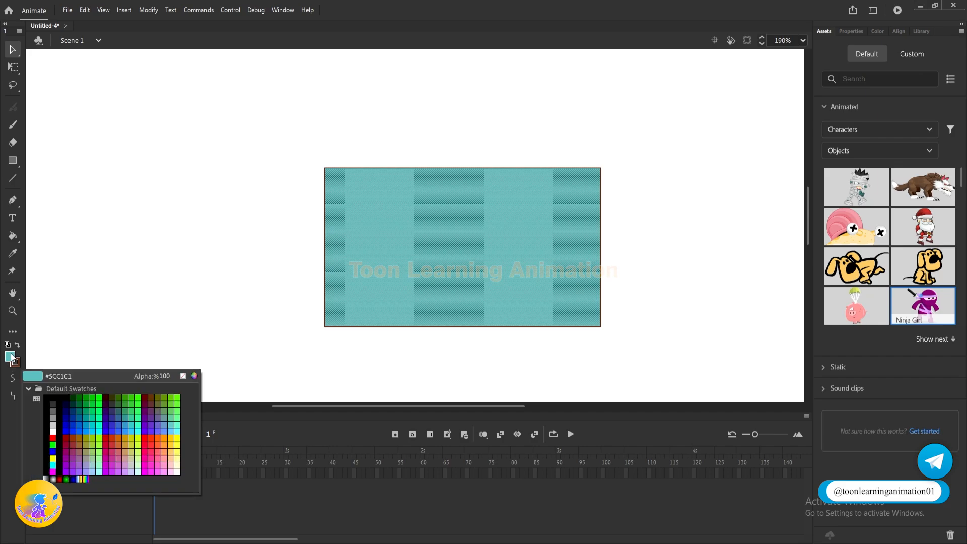
left_click(56, 434)
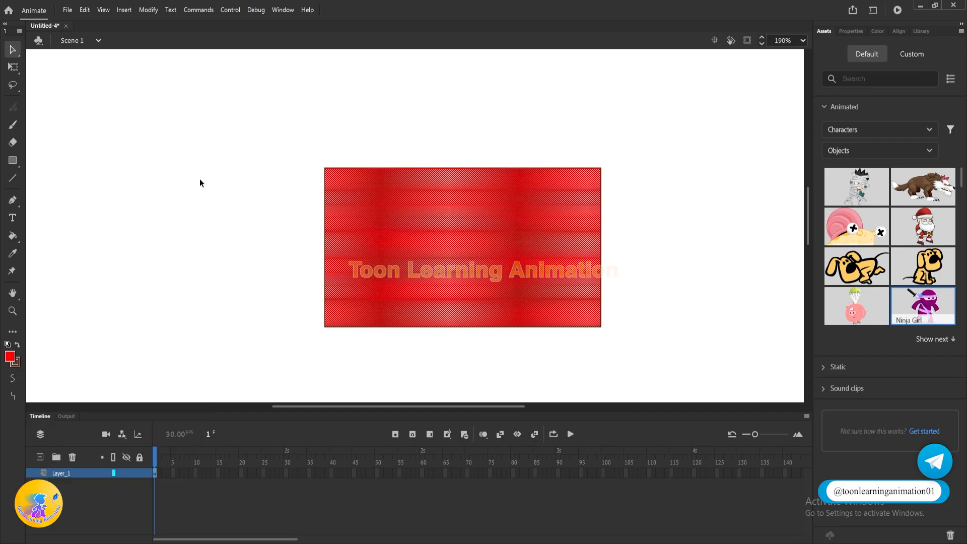
Step: Set the stroke size of the rectangle's outline to 10 and deselect it
left_click(336, 167)
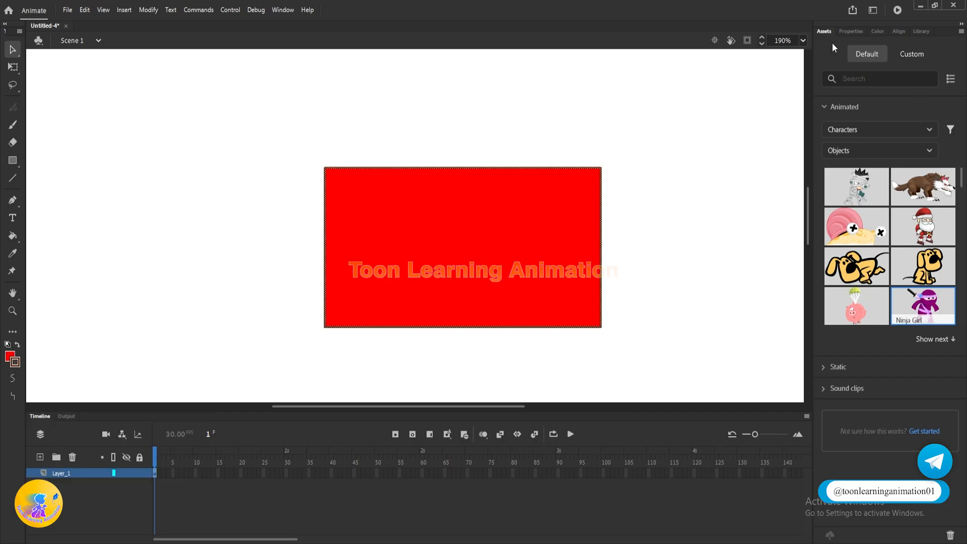
left_click(845, 30)
left_click(953, 247)
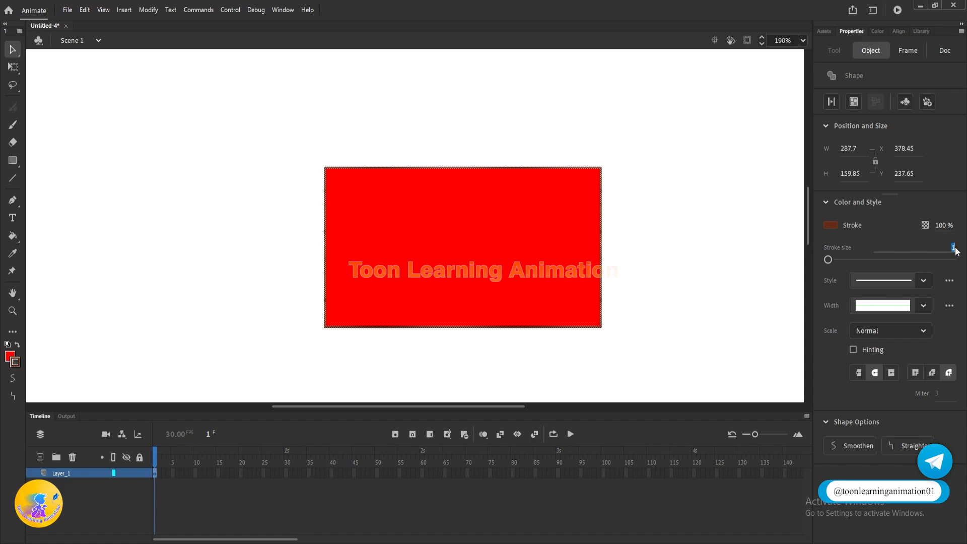
type("10")
left_click(618, 101)
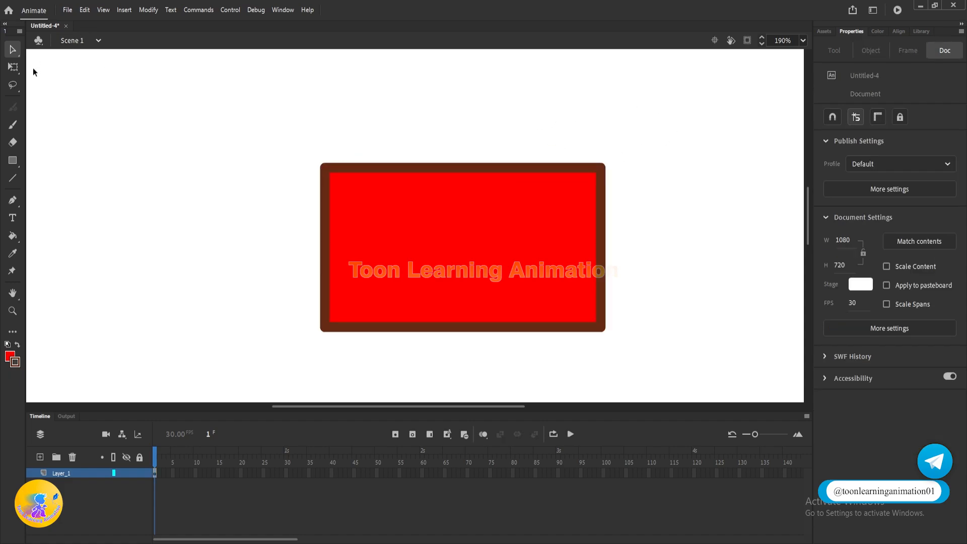
Step: Marquee-select the thick-outlined rectangle with the Subselection tool to view its path and corner points
left_click(14, 54)
left_click(58, 49)
left_click_drag(286, 146, 366, 195)
left_click_drag(257, 120, 752, 403)
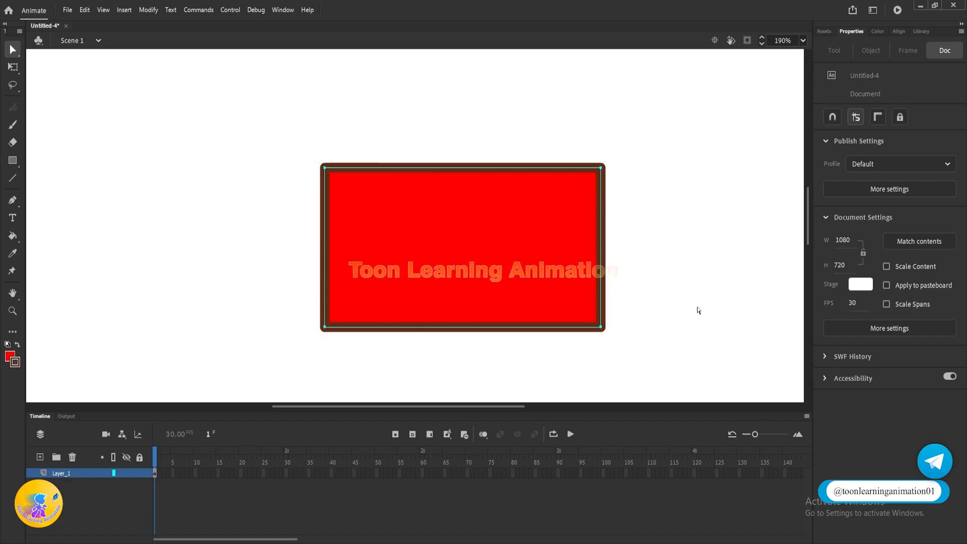
Step: Marquee-select the rectangle's fill and outline with the Selection tool for comparison
left_click(14, 51)
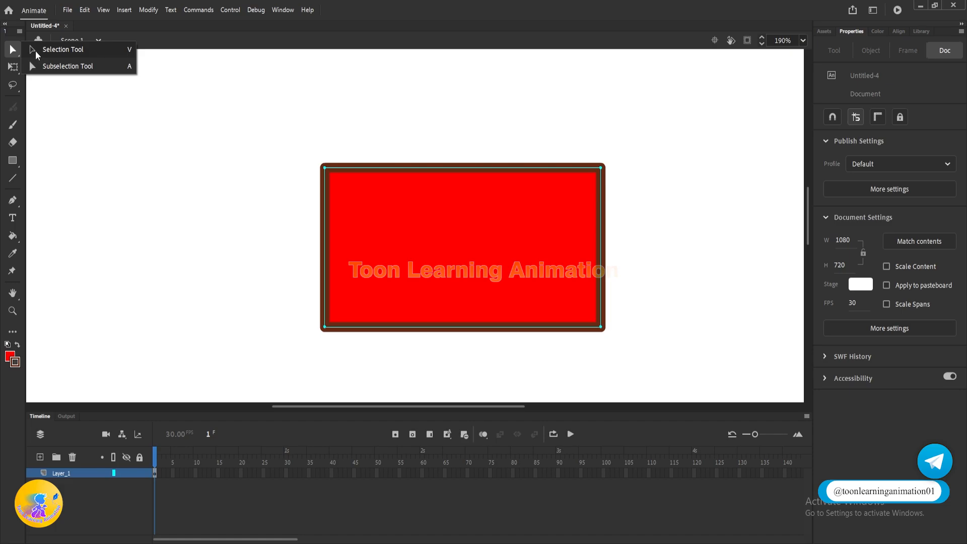
left_click(309, 135)
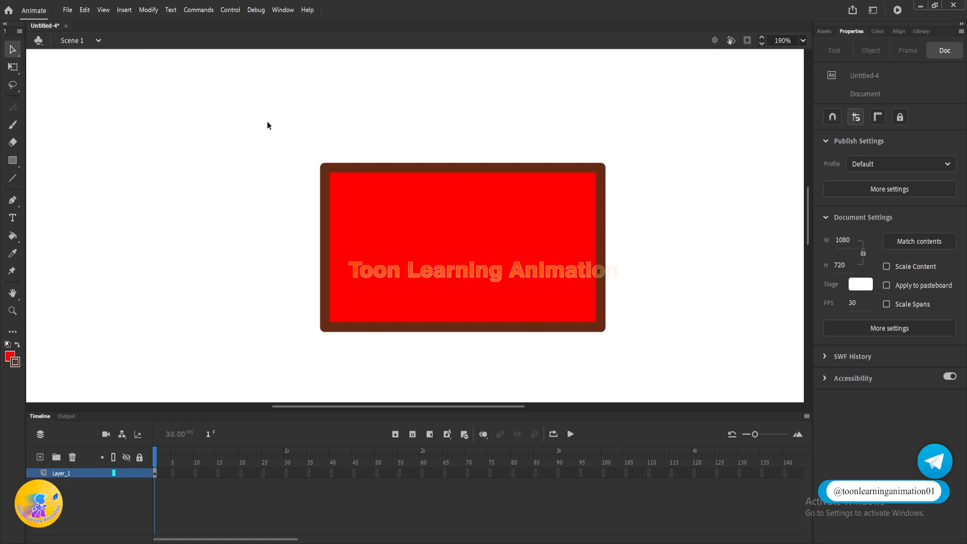
left_click_drag(267, 122, 763, 406)
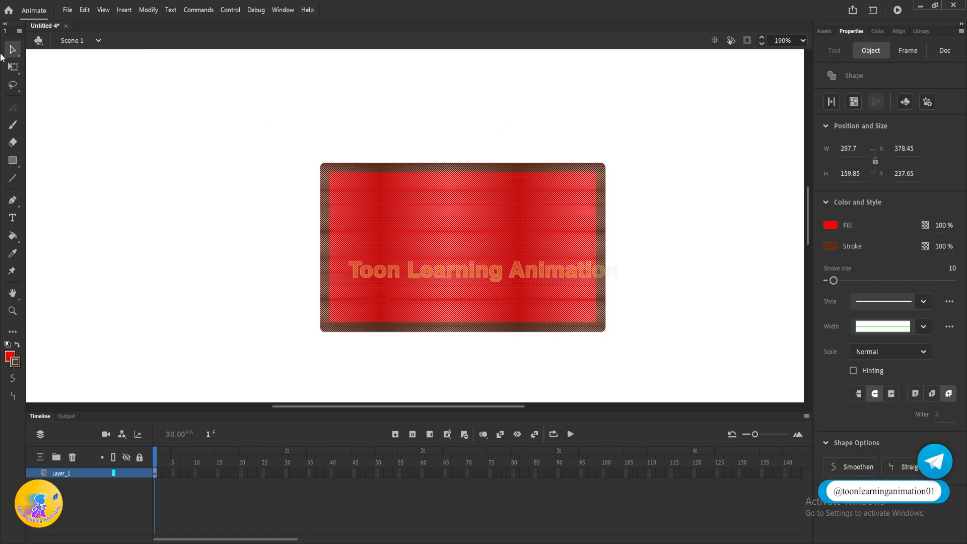
Step: Try moving the rectangle's upper-left anchor point upward and then outward with the Subselection tool, undoing each move
left_click(13, 50)
left_click(54, 68)
left_click(206, 101)
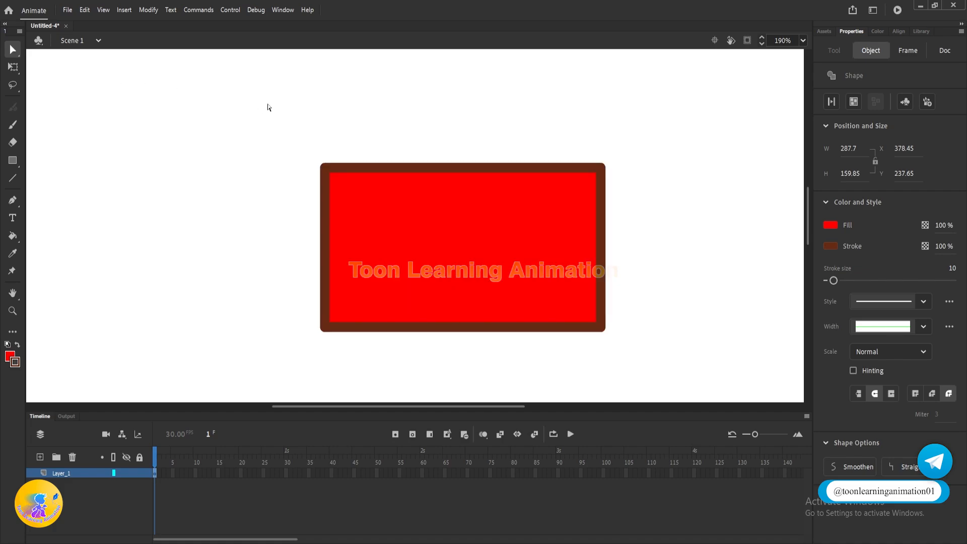
left_click_drag(213, 95, 745, 403)
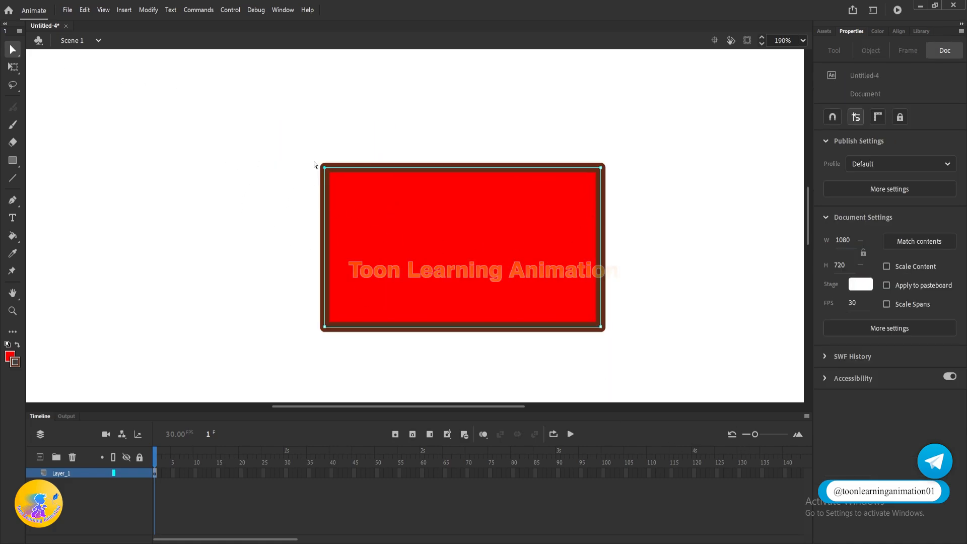
left_click_drag(323, 173, 328, 120)
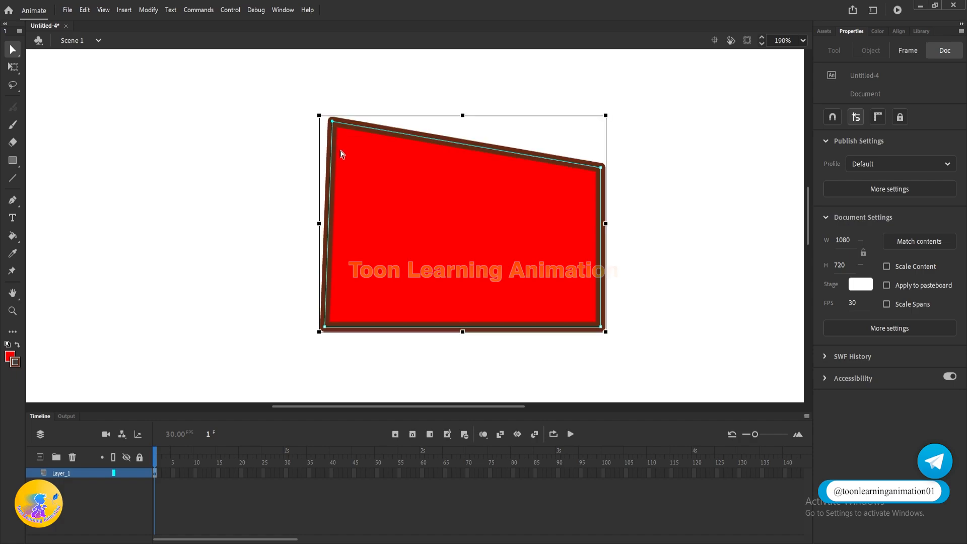
key("ctrl+z")
left_click_drag(324, 167, 210, 146)
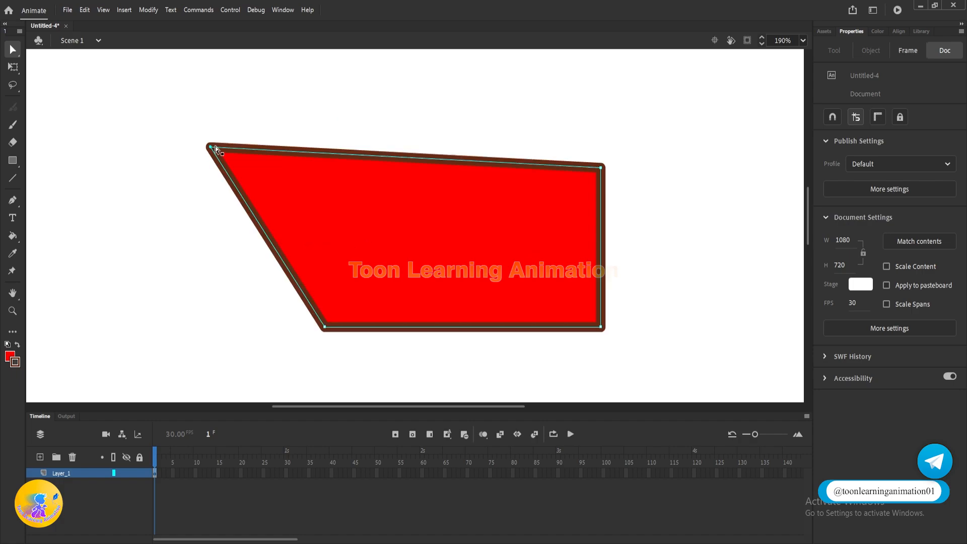
key("ctrl+z")
left_click(333, 158)
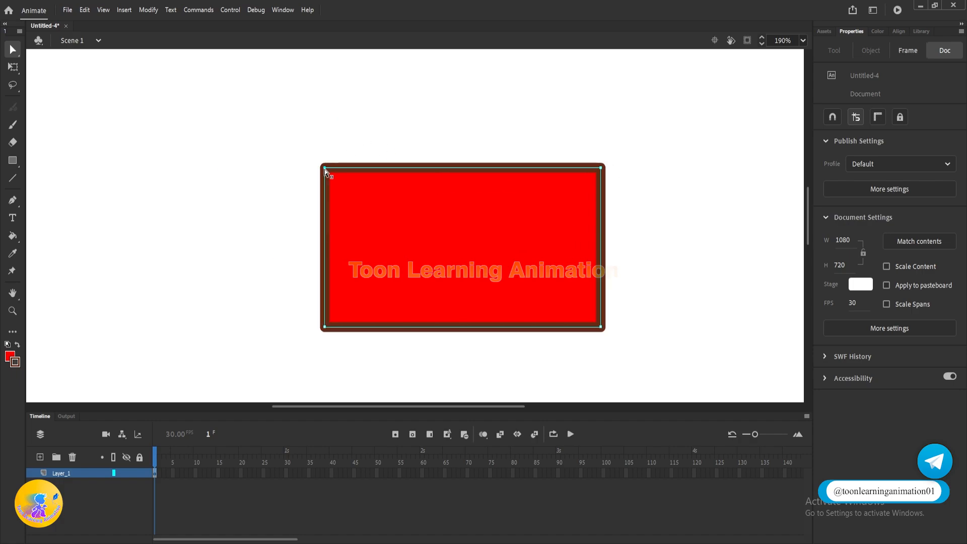
Step: Try moving the upper-left anchor point outward and the upper-right one inward, and undo both moves
left_click_drag(324, 168, 213, 119)
left_click_drag(600, 168, 544, 212)
key("ctrl+z")
key("ctrl+z")
Step: Reshape the rectangle into a slanted quadrilateral by pulling its two upper corners with the Selection tool
left_click_drag(12, 49, 75, 68)
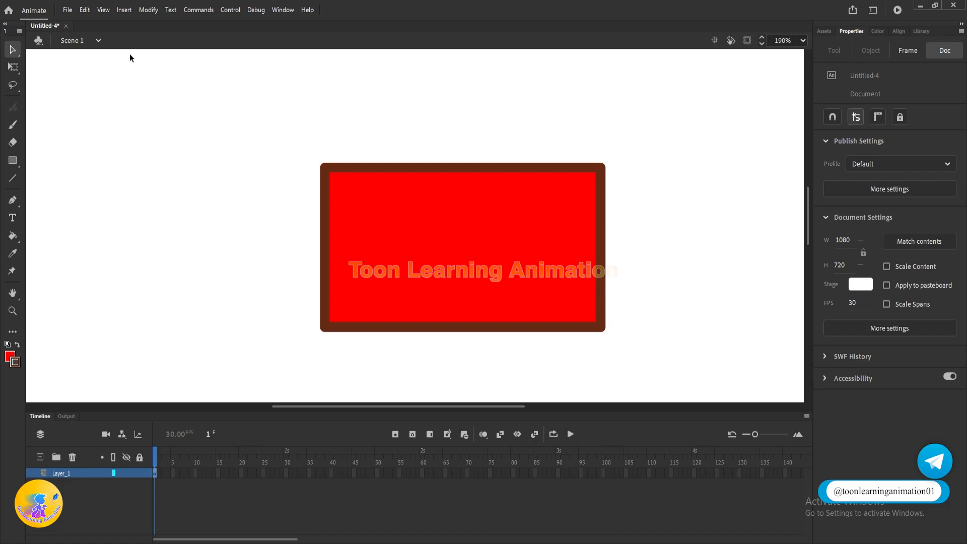
left_click_drag(321, 169, 268, 196)
left_click_drag(603, 169, 550, 240)
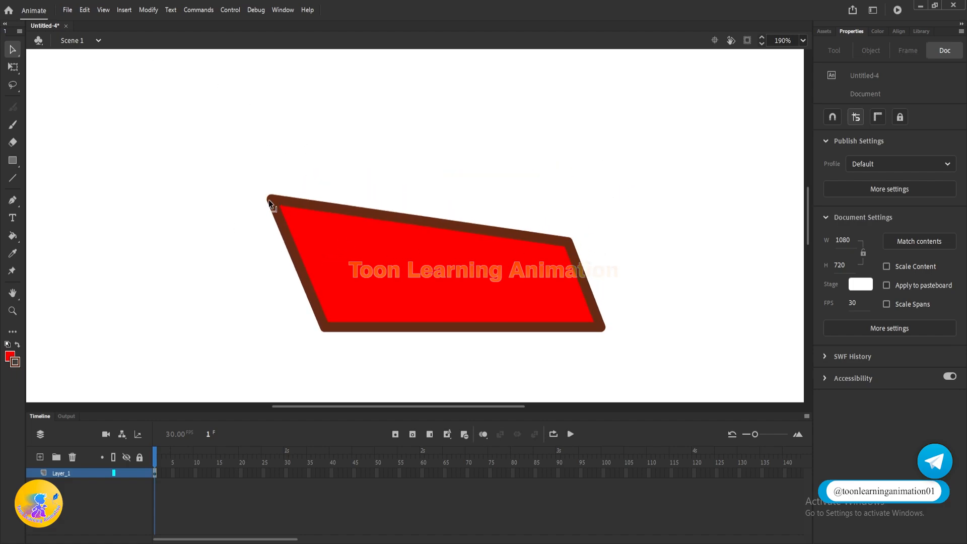
left_click_drag(269, 201, 272, 166)
Step: Draw a circle about 173 px in diameter with the Oval tool to the right of the quadrilateral
left_click(11, 52)
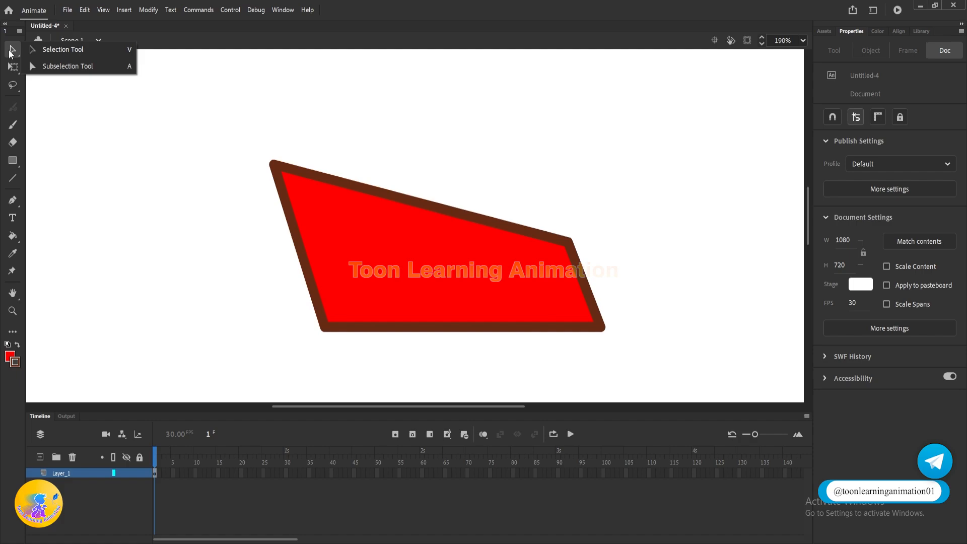
left_click(60, 68)
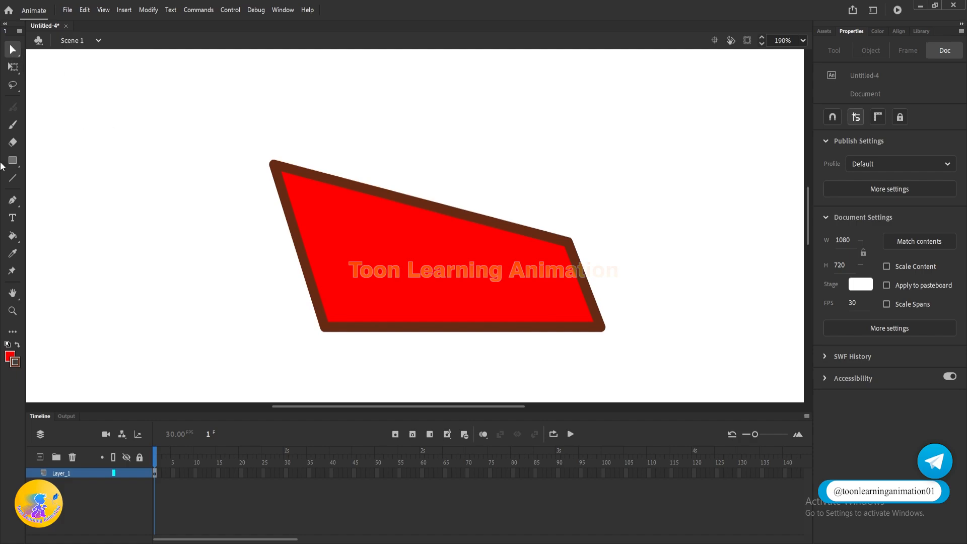
left_click(12, 163)
left_click(80, 194)
scroll(373, 105, "down", 5)
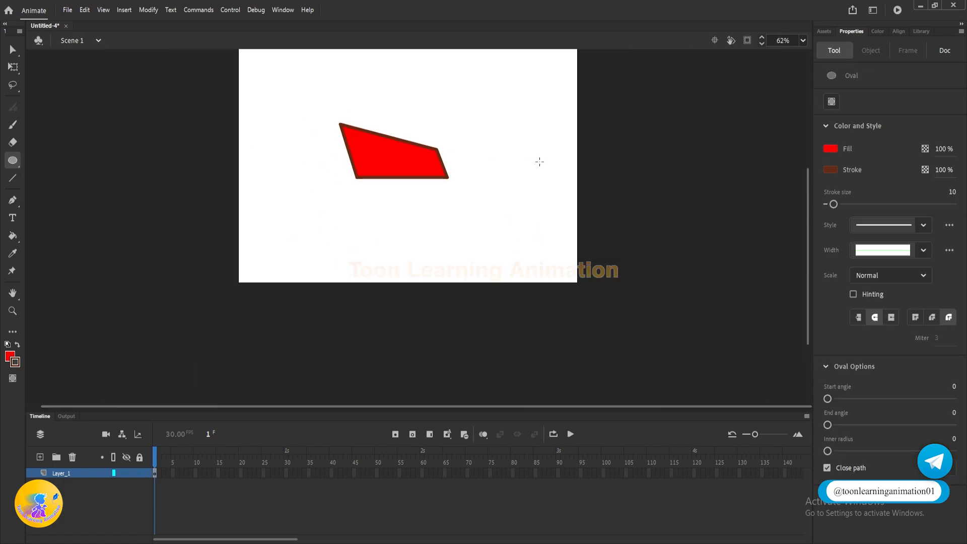
scroll(539, 162, "up", 3)
left_click_drag(489, 147, 550, 213)
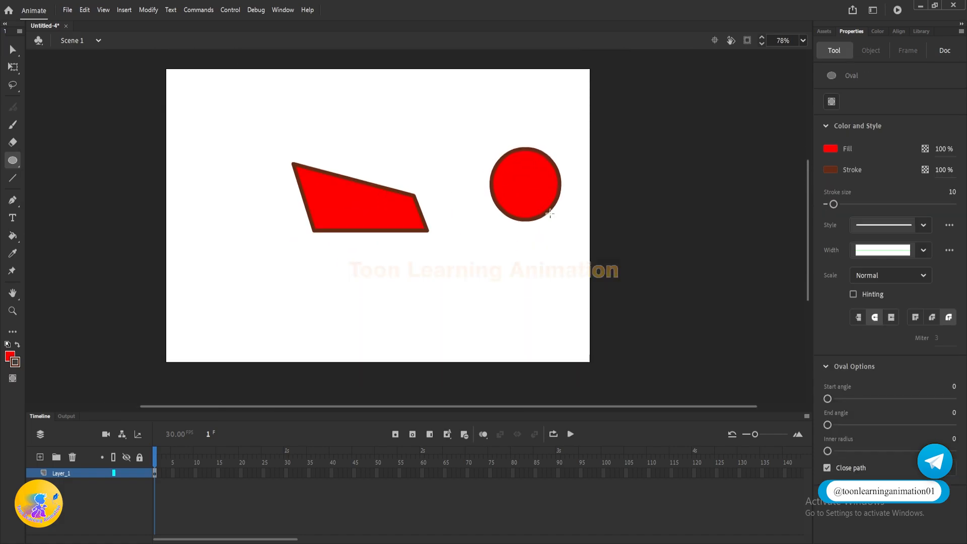
Step: Marquee-select the circle with the Subselection tool to examine the anchor points around its outline
scroll(547, 179, "up", 4)
left_click(13, 49)
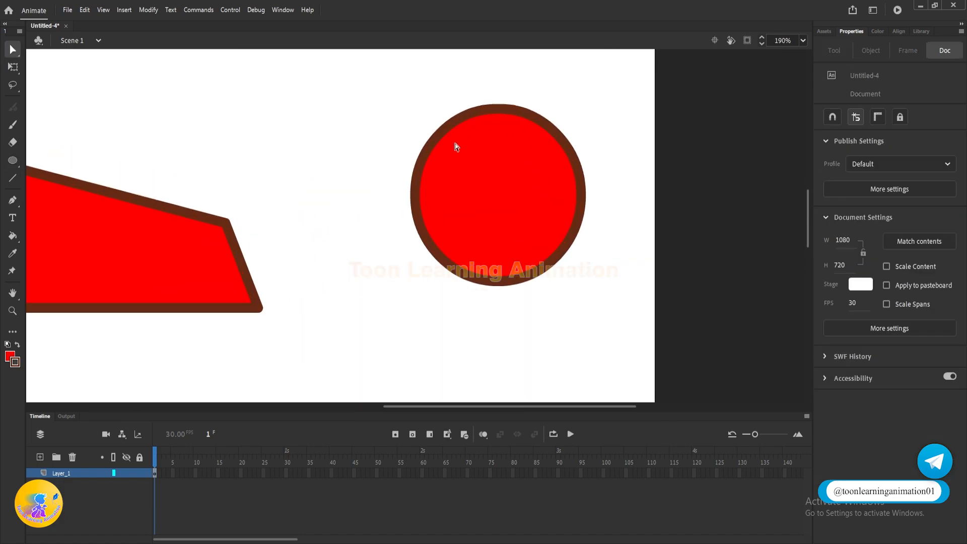
scroll(454, 146, "down", 2)
scroll(410, 147, "up", 2)
left_click_drag(265, 76, 624, 367)
left_click_drag(563, 210, 577, 216)
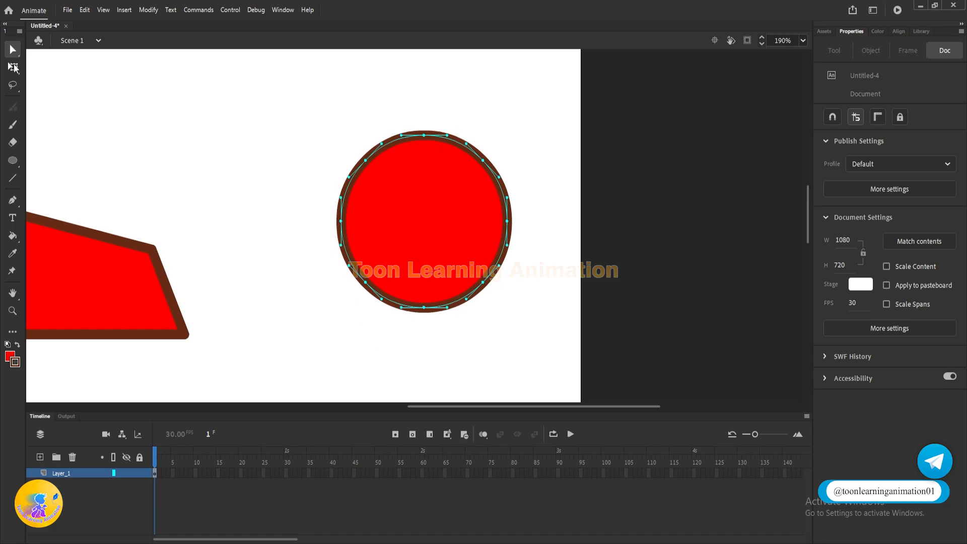
Step: Move the circle's fill out of its outline past the stage's right edge with the Selection tool, undo it, and deselect
left_click_drag(13, 49, 51, 64)
left_click_drag(280, 95, 662, 403)
mouse_move(440, 228)
left_mouse_down()
mouse_move(518, 220)
mouse_move(486, 238)
mouse_move(588, 236)
mouse_move(669, 177)
left_mouse_up()
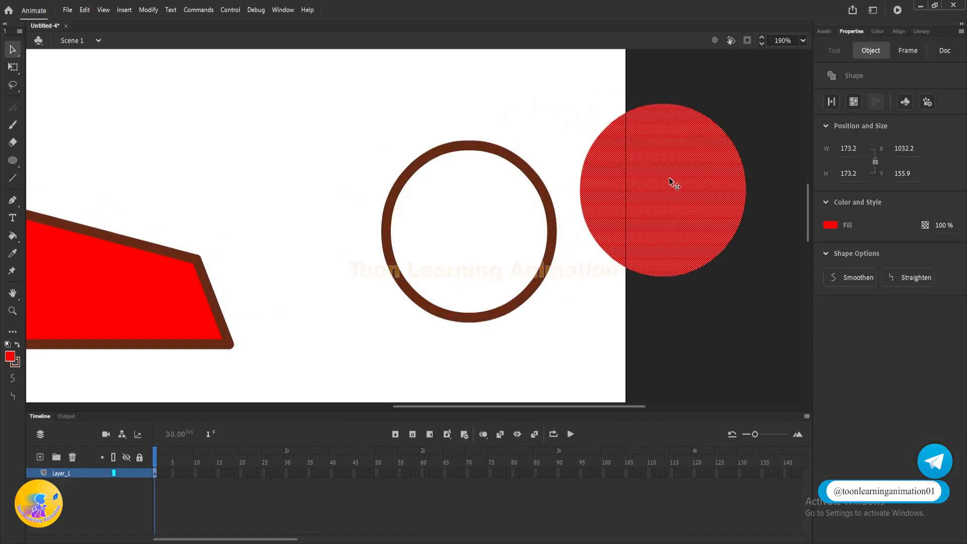
key("ctrl+z")
left_click(581, 152)
Step: Select the circle's outline, try moving its marquee-selected upper part away, undo that move, and deselect the circle
left_click(458, 144)
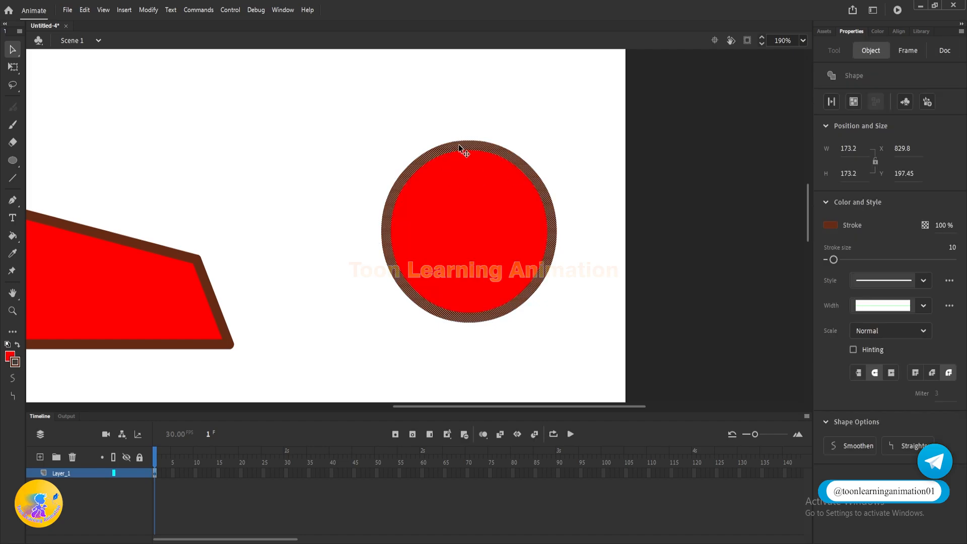
mouse_move(458, 144)
left_mouse_down()
mouse_move(197, 237)
mouse_move(251, 49)
mouse_move(451, 135)
left_mouse_up()
left_click_drag(586, 116, 319, 226)
left_click_drag(457, 181, 751, 101)
key("ctrl+z")
left_click_drag(592, 296, 450, 227)
left_click(609, 266)
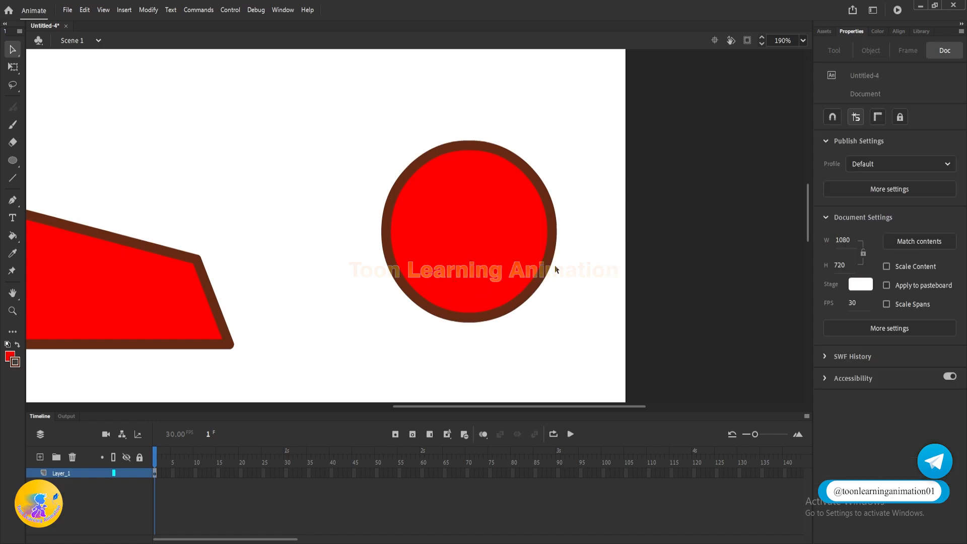
Step: Pull the circle's top anchor point upward with the Subselection tool to form a teardrop shape
left_click(14, 52)
left_click(64, 68)
left_click_drag(449, 121, 474, 168)
left_click_drag(409, 97, 682, 227)
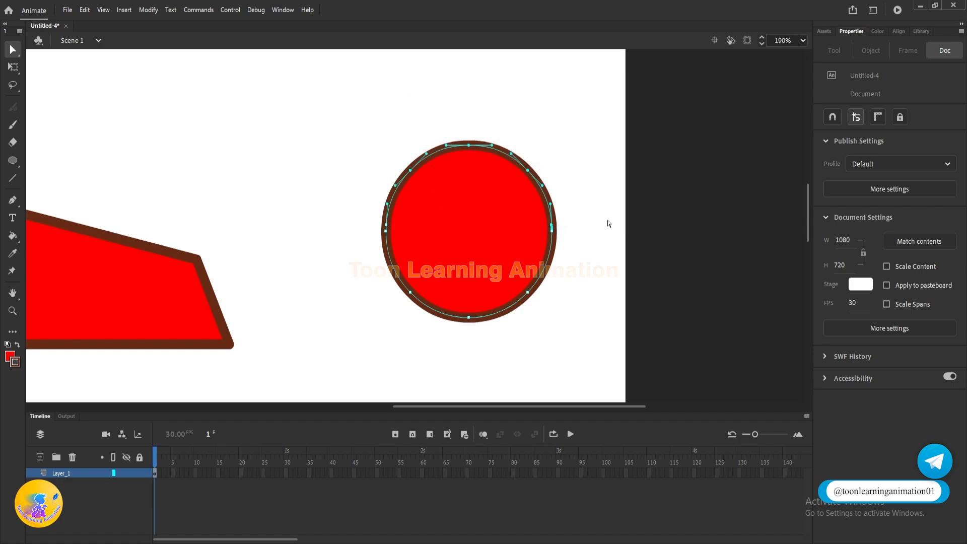
left_click(578, 222)
left_click_drag(480, 155, 495, 84)
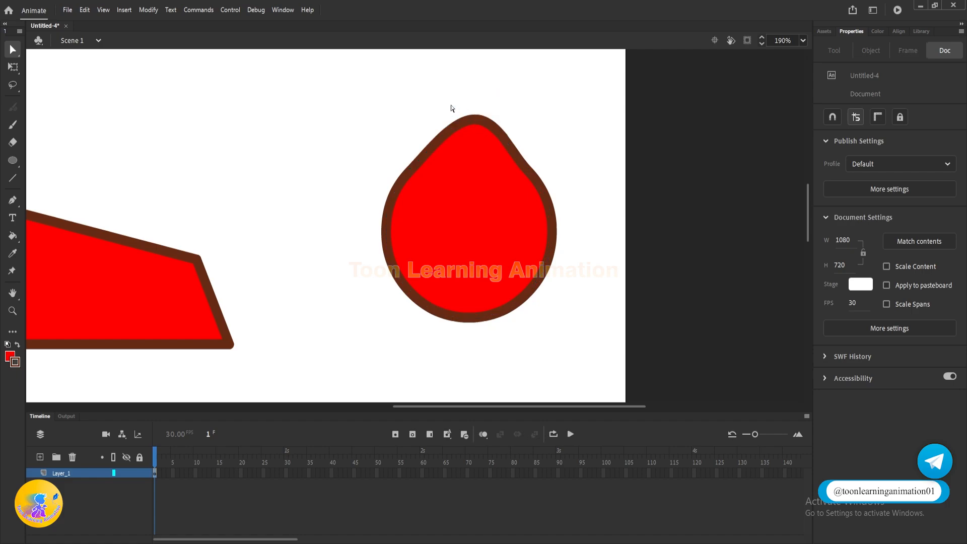
Step: Pull several of the teardrop's outline anchor points outward with the Subselection tool to form an irregular blob, and deselect it
left_click_drag(450, 105, 497, 78)
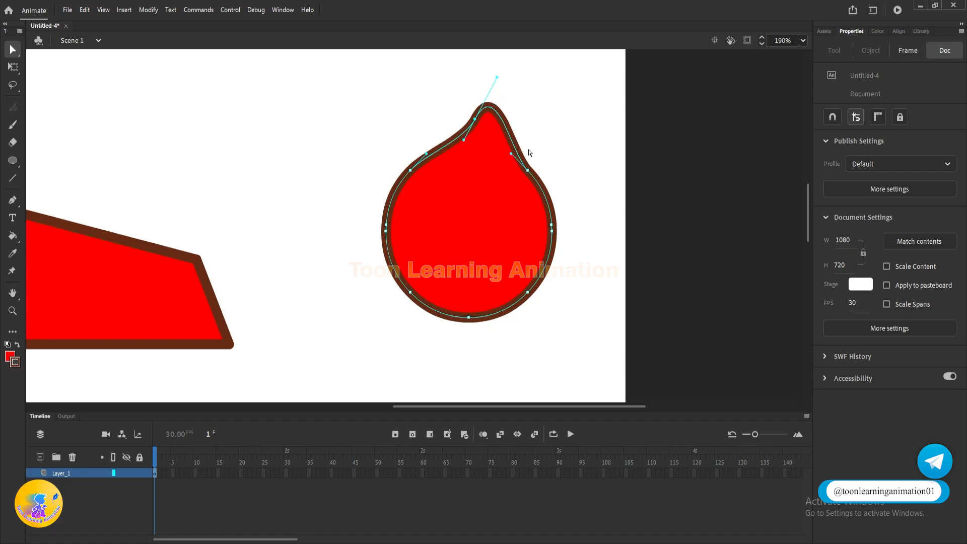
left_click_drag(579, 213, 597, 242)
left_click(611, 232)
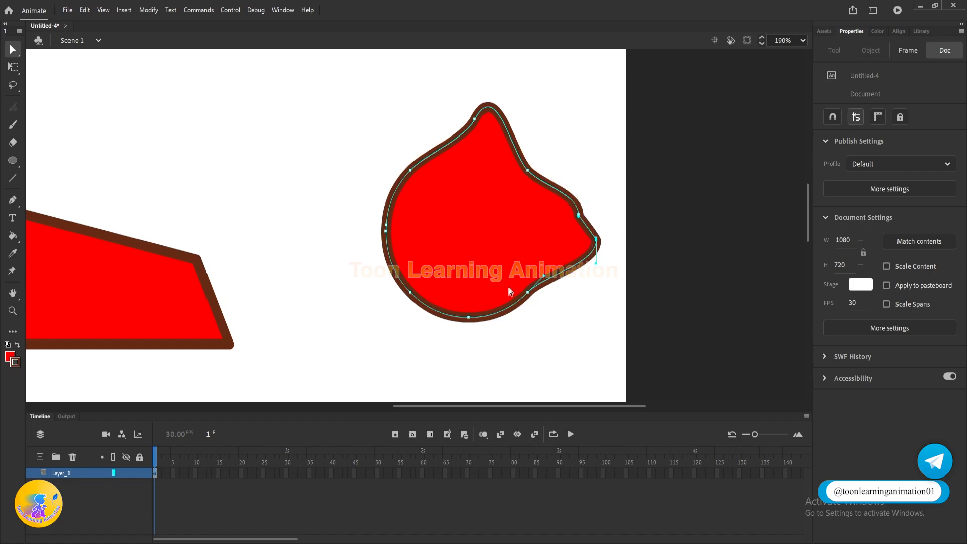
left_click_drag(552, 312, 548, 336)
left_click(683, 290)
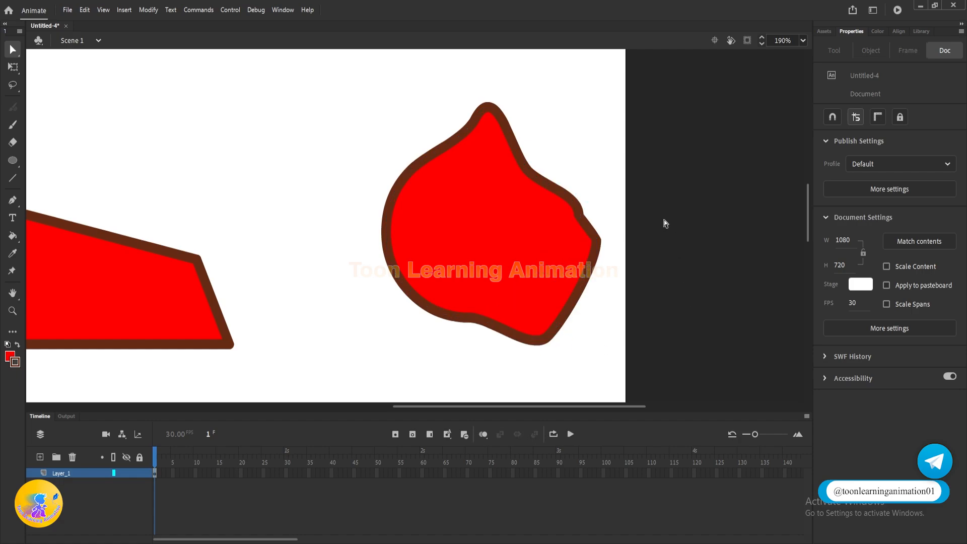
Step: Select the whole blob with the Free Transform tool and move it slightly down and to the left
scroll(681, 234, "down", 2)
left_click_drag(600, 219, 648, 208)
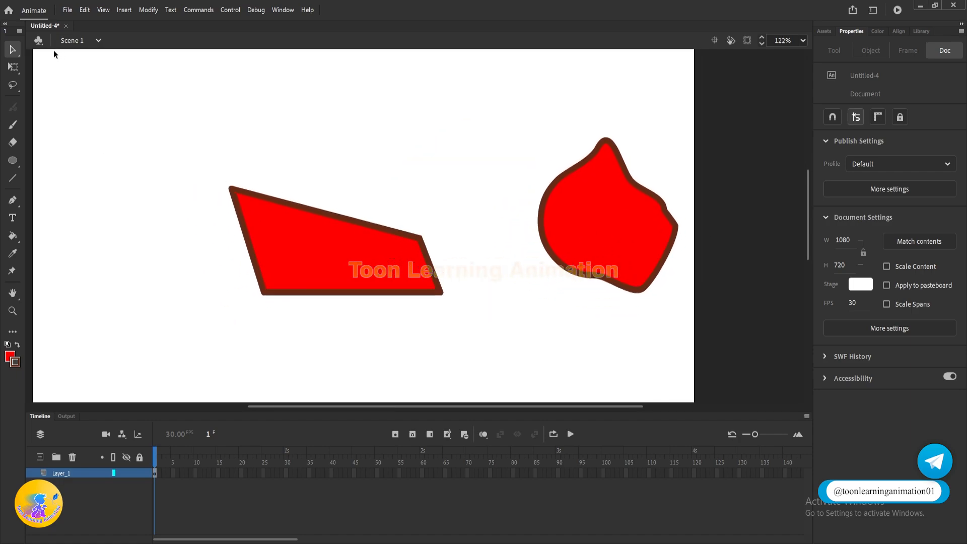
left_click(13, 68)
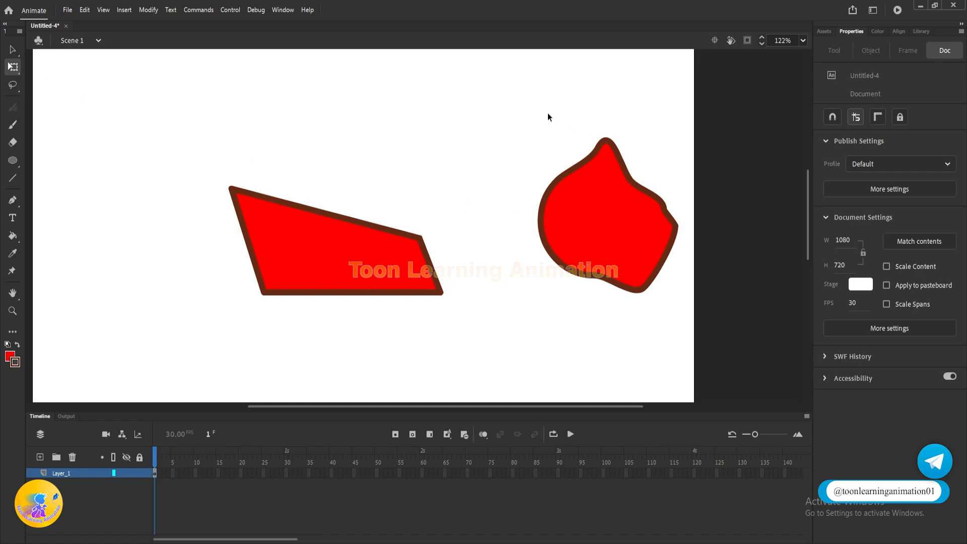
left_click_drag(502, 103, 323, 121)
left_click_drag(496, 102, 771, 362)
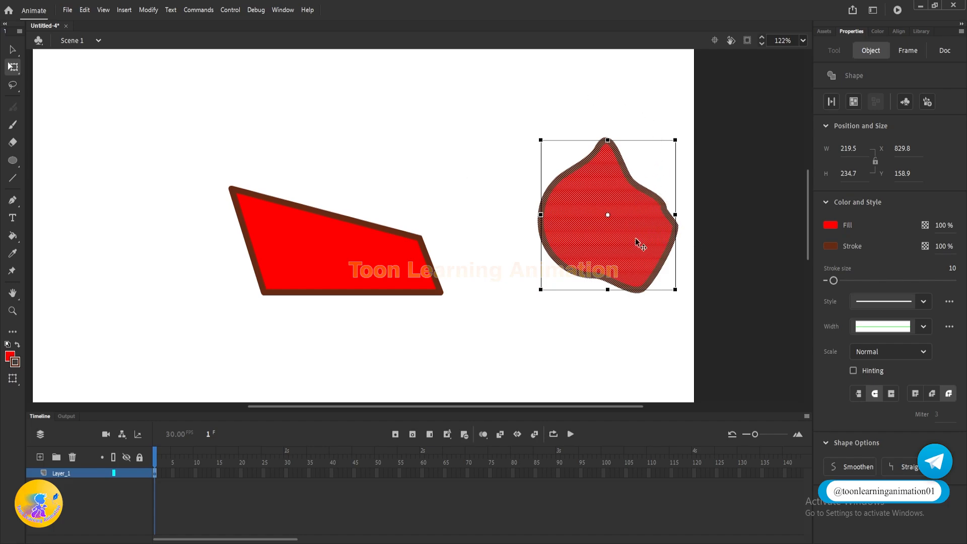
left_click_drag(639, 243, 604, 262)
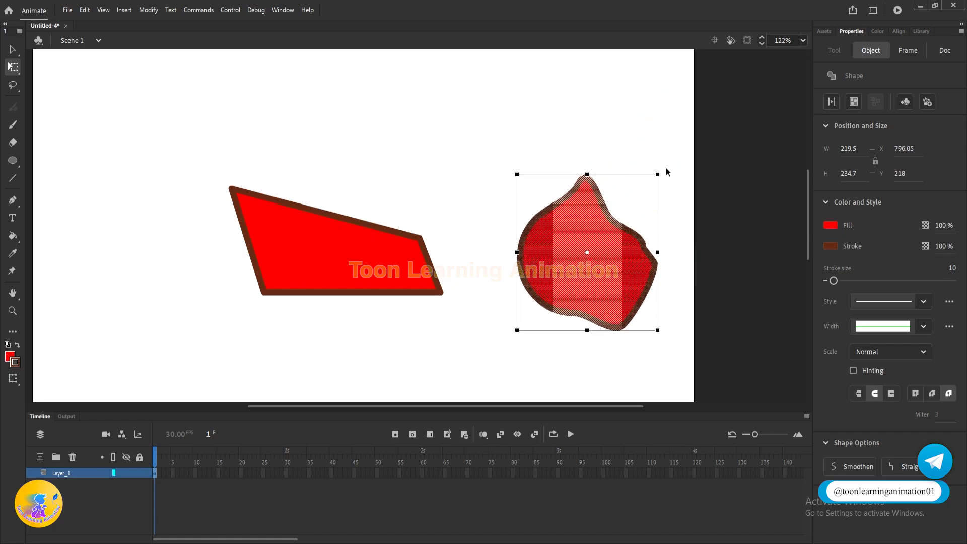
Step: Rotate the blob with Free Transform around several different positions of its transformation point
left_click_drag(666, 170, 649, 190)
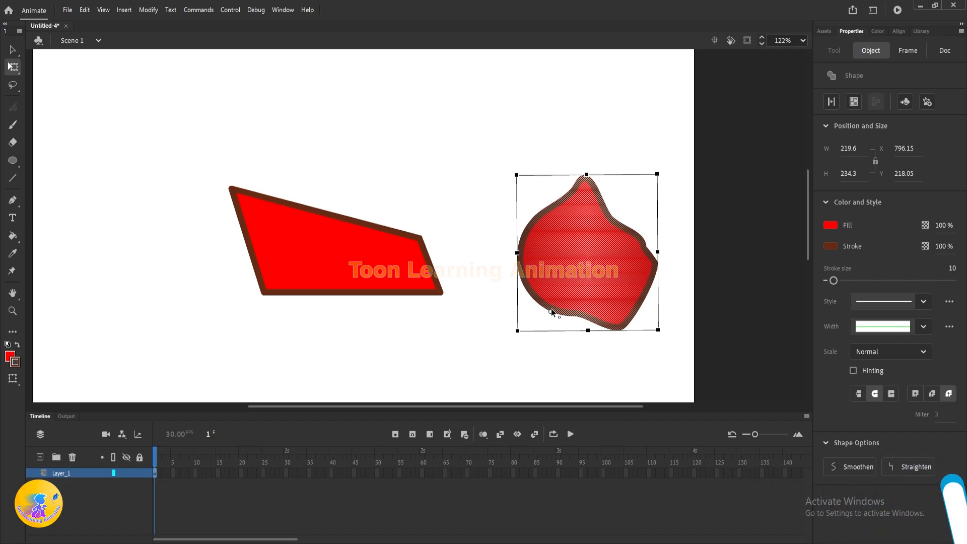
left_click_drag(660, 172, 655, 201)
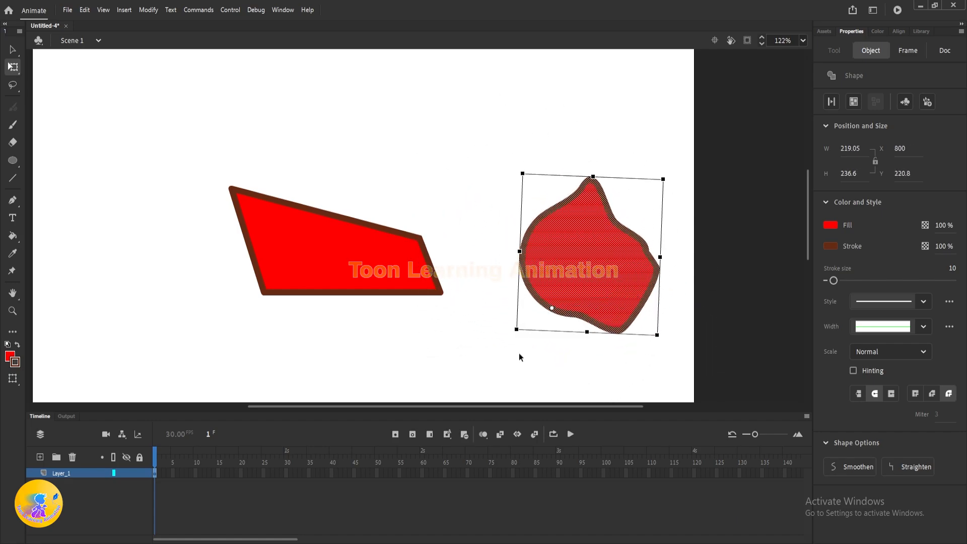
left_click_drag(551, 307, 534, 175)
left_click_drag(665, 177, 633, 204)
left_click_drag(533, 190, 613, 346)
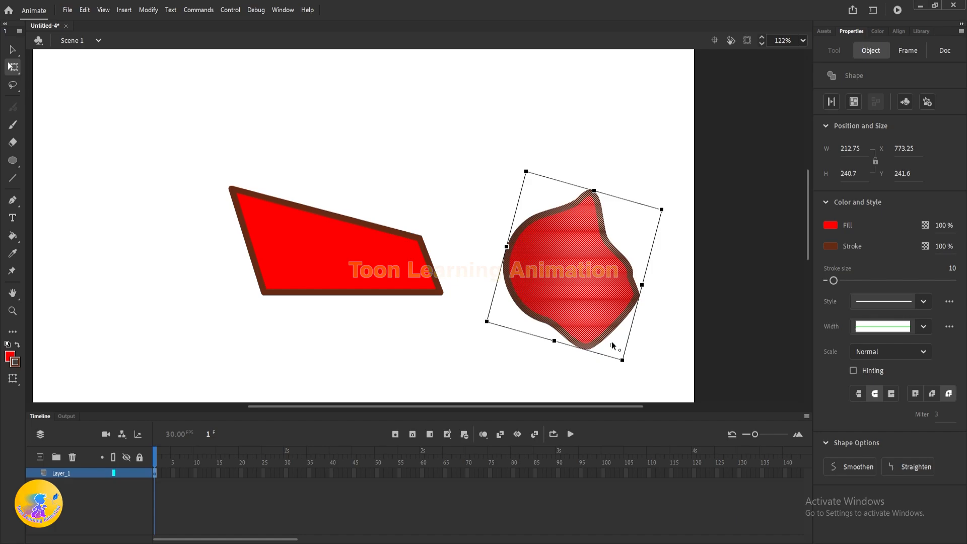
left_click_drag(664, 201, 659, 180)
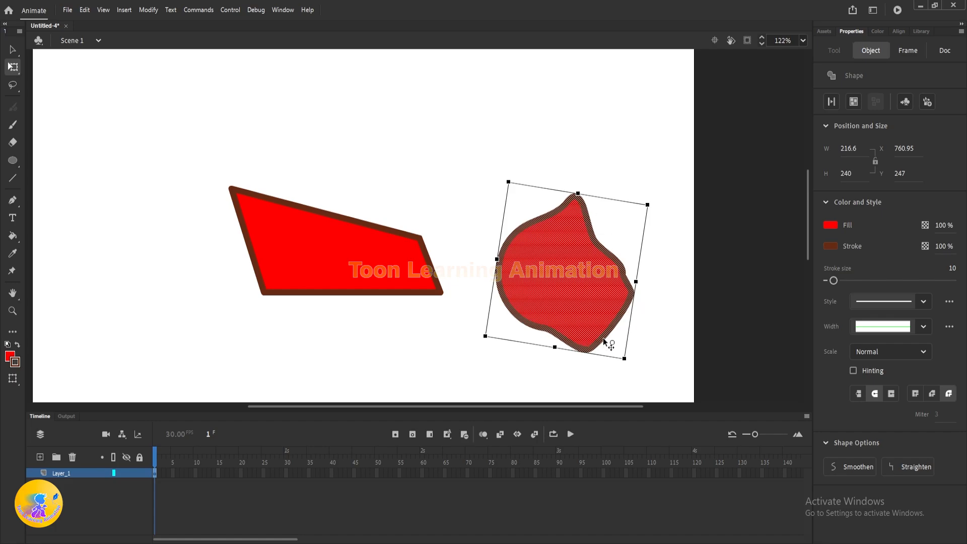
Step: Return the transformation point to the blob's centre, rotate and scale the blob, undo the last enlargement, and deselect
left_click_drag(613, 342, 569, 271)
left_click_drag(655, 207, 384, 148)
left_click_drag(598, 274, 531, 238)
left_click_drag(577, 183, 637, 108)
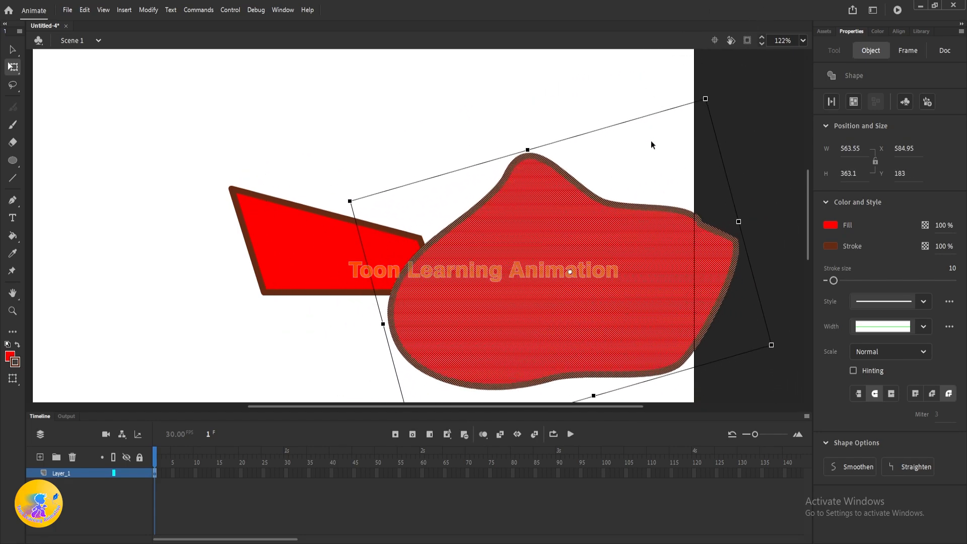
key("ctrl+z")
left_click(624, 154)
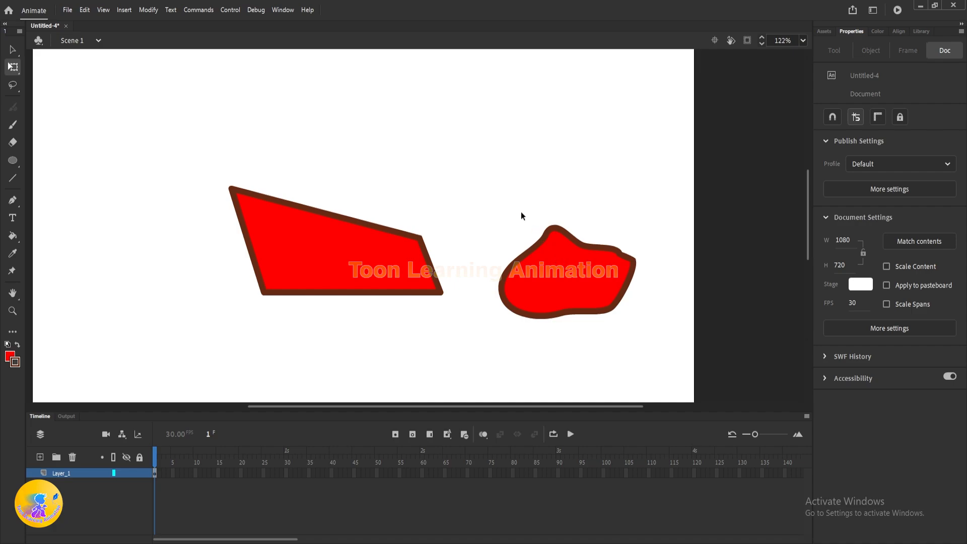
Step: Try moving and rotating only the blob's marquee-selected upper part with Free Transform, undo both changes, and deselect
mouse_move(524, 209)
left_mouse_down()
mouse_move(578, 274)
mouse_move(594, 274)
mouse_move(528, 202)
left_mouse_up()
left_click_drag(550, 277, 563, 161)
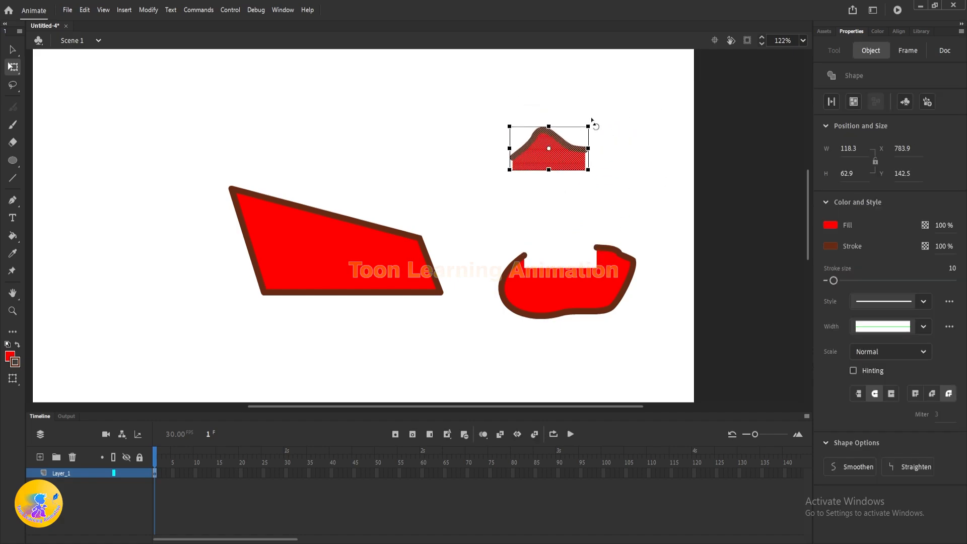
left_click_drag(591, 119, 561, 213)
key("ctrl+z")
key("ctrl+z")
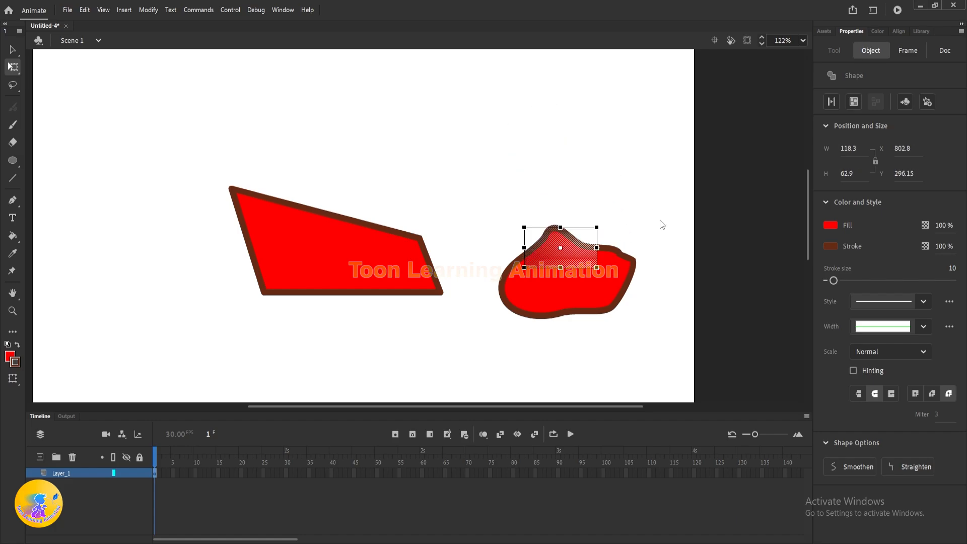
left_click(660, 223)
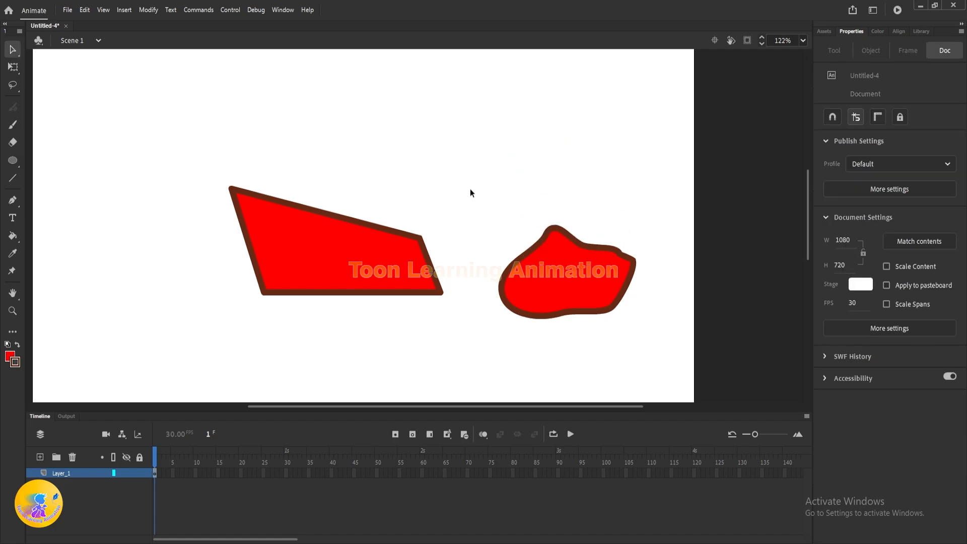
Step: Move the whole blob around with the Selection tool, place it just right of the quadrilateral, and deselect it
left_click_drag(470, 189, 735, 395)
left_click_drag(591, 289, 594, 188)
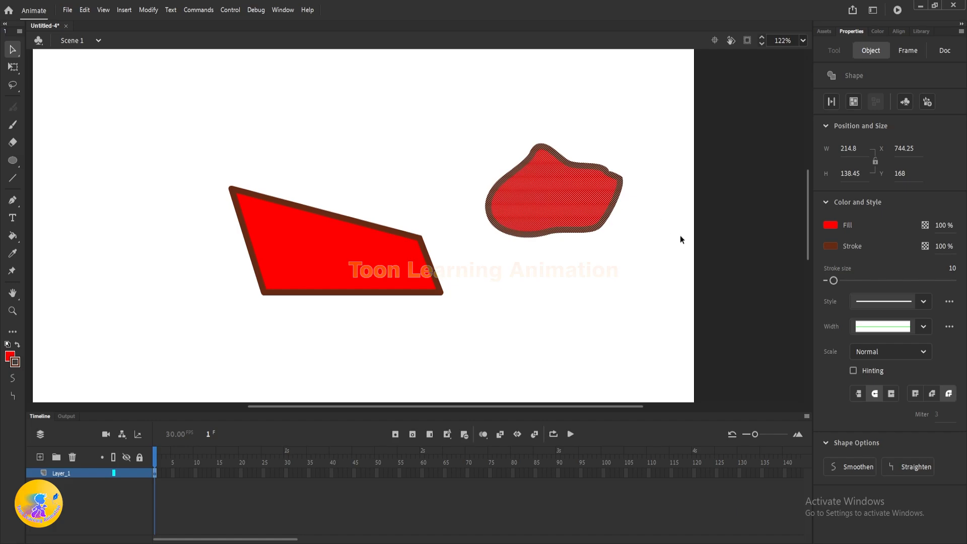
key("ctrl+z")
key("ctrl+z")
left_click(683, 278)
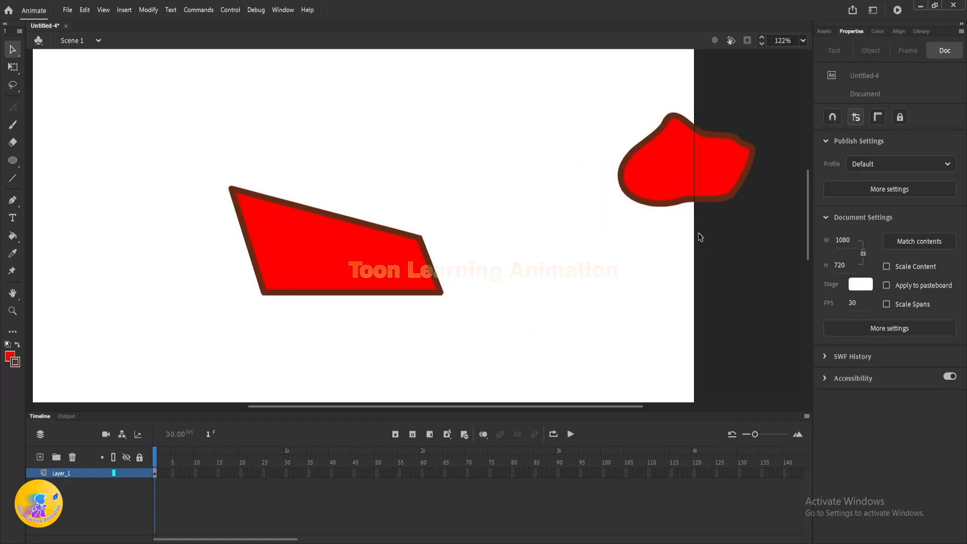
mouse_move(561, 94)
left_mouse_down()
mouse_move(736, 232)
mouse_move(769, 215)
left_mouse_up()
mouse_move(721, 194)
left_mouse_down()
mouse_move(610, 264)
mouse_move(663, 252)
left_mouse_up()
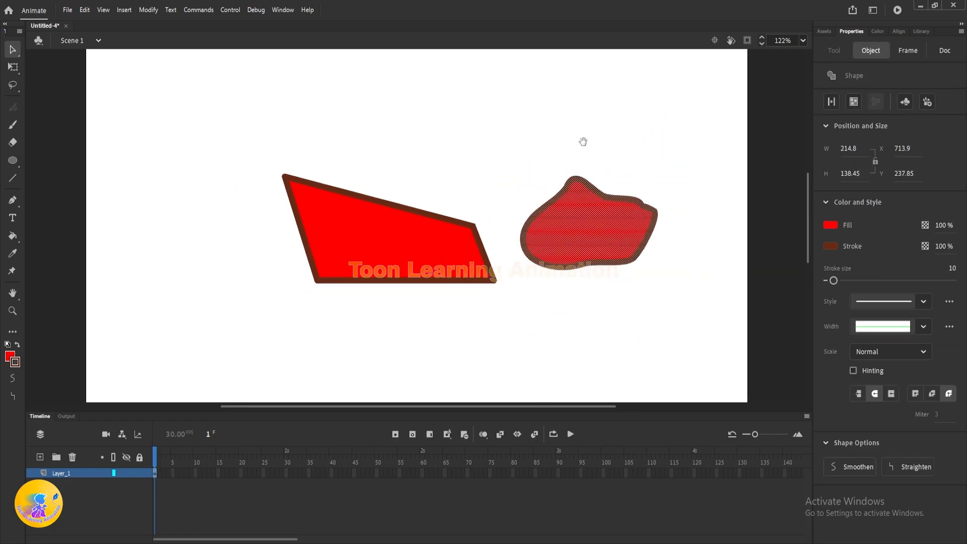
left_click(583, 141)
Step: View the Gradient Transform option grouped with Free Transform, and switch to the Lasso tool
left_click(12, 67)
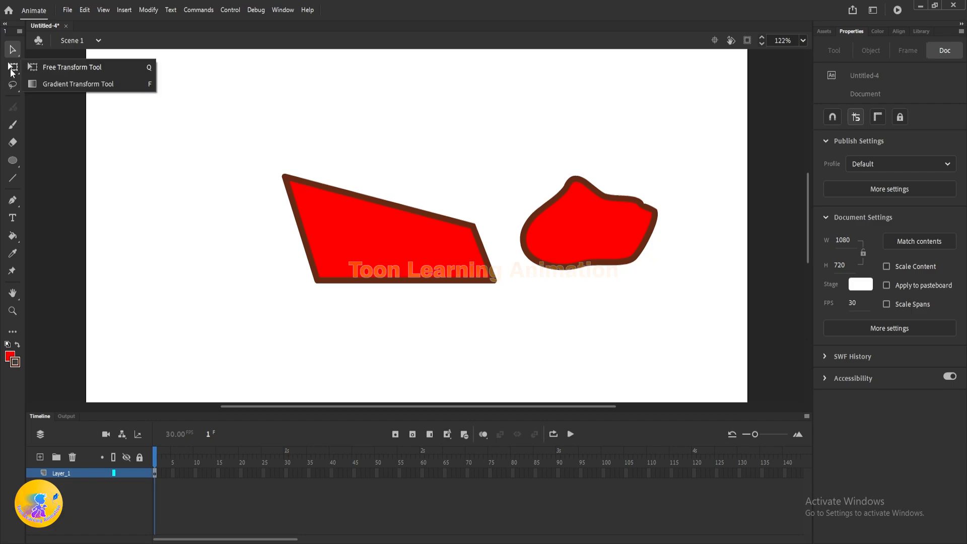
left_click(90, 80)
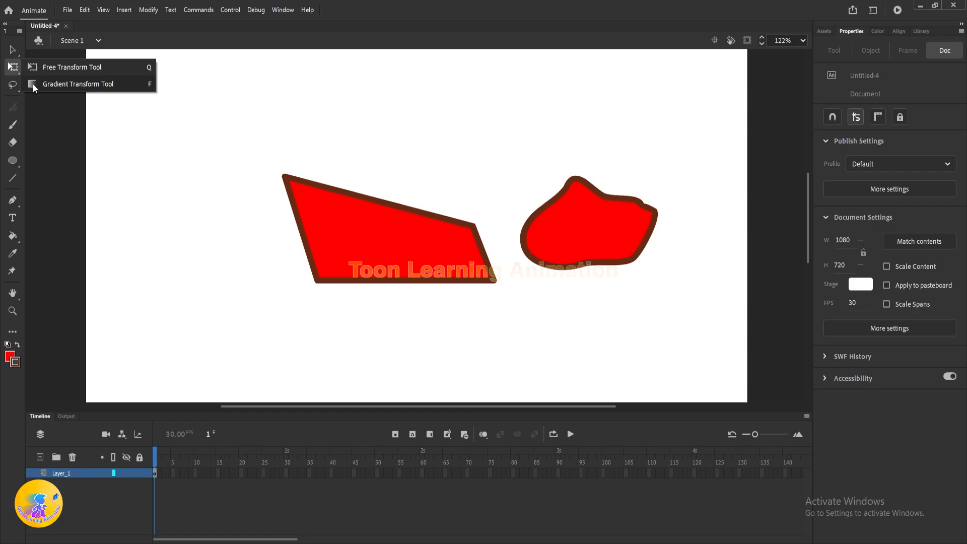
left_click(13, 84)
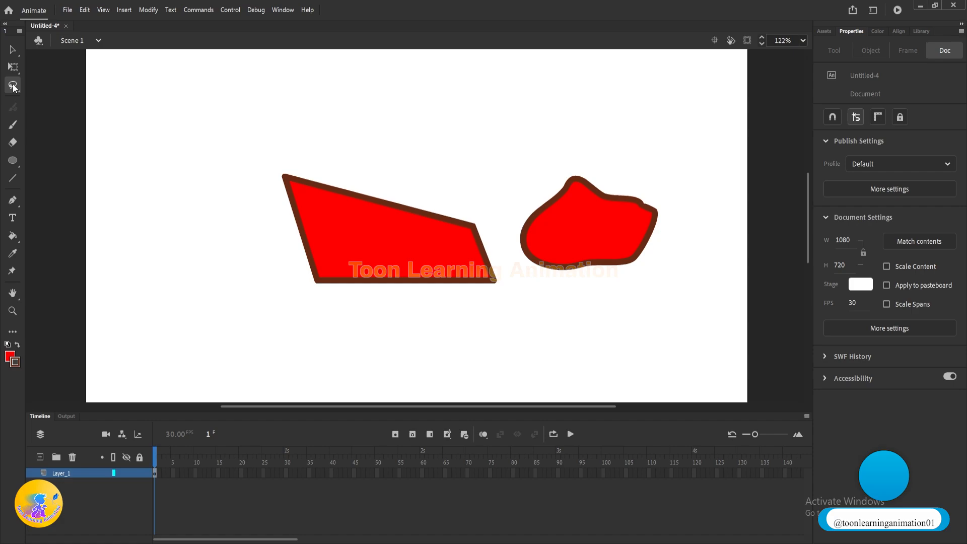
Step: Select the quadrilateral and the blob together with the Selection tool and delete them
scroll(434, 105, "down", 5)
key("v")
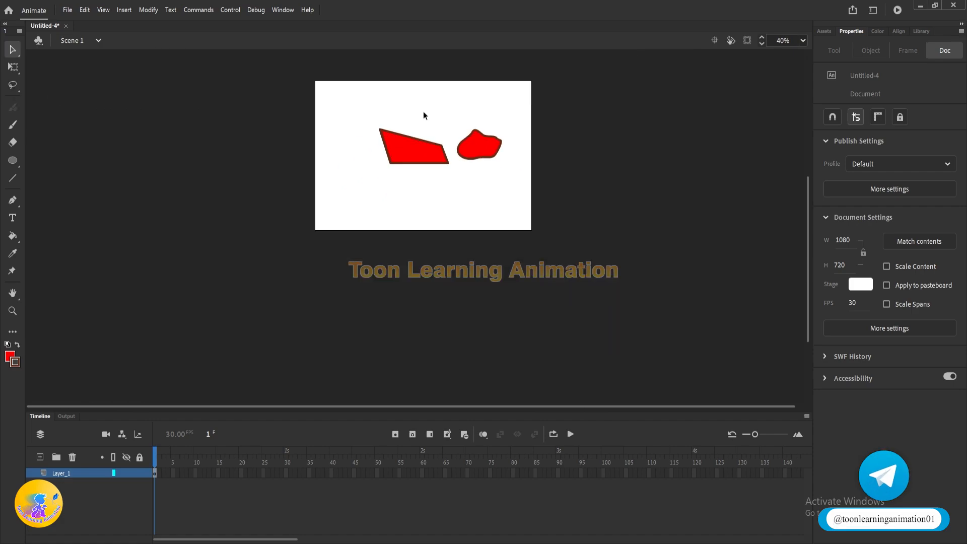
scroll(422, 112, "up", 2)
scroll(414, 121, "up", 2)
mouse_move(308, 151)
left_mouse_down()
mouse_move(525, 303)
mouse_move(632, 328)
left_mouse_up()
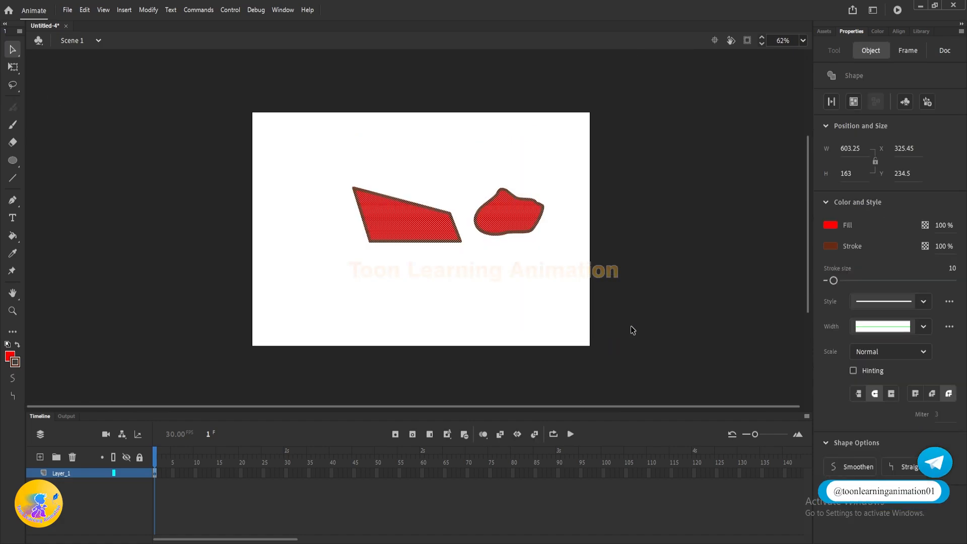
key("Delete")
Step: Draw a red square about 157 px wide with the Rectangle tool and duplicate it into six squares spread over the stage
left_click_drag(10, 160, 78, 158)
mouse_move(316, 152)
left_mouse_down()
mouse_move(384, 222)
mouse_move(300, 155)
mouse_move(386, 180)
mouse_move(386, 201)
mouse_move(482, 165)
left_mouse_up()
key("v")
double_click(343, 184)
left_click_drag(482, 165, 497, 291, "alt")
left_click_drag(497, 291, 350, 287, "alt")
left_click_drag(350, 288, 552, 217, "alt")
Step: Change the fill of the upper-left and lower-right squares to green
left_click(300, 149)
left_click(494, 287, "shift")
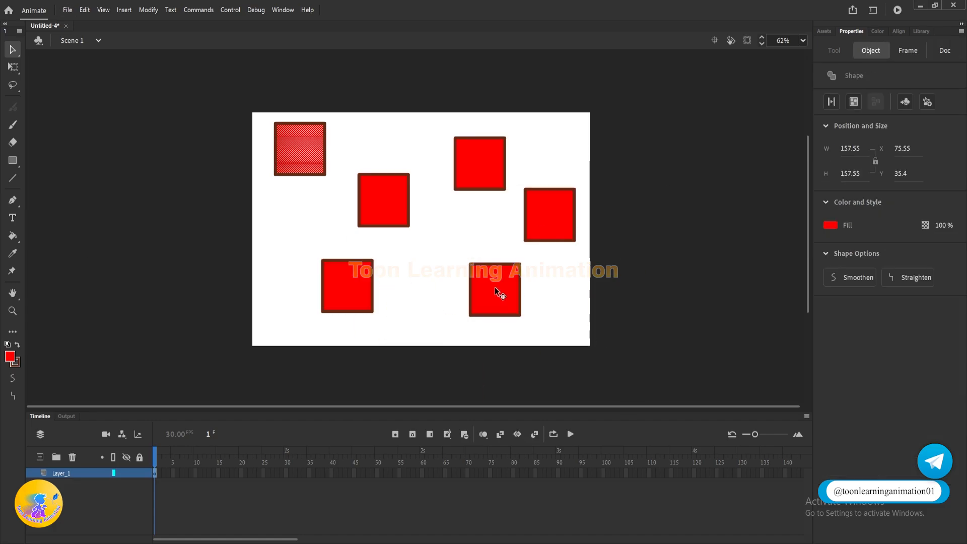
left_click(11, 356)
left_click(104, 398)
Step: Change the fill of the middle and upper-right squares to blue, and deselect them
left_click(383, 201)
left_click(480, 164, "shift")
left_click(10, 357)
left_click(177, 397)
left_click(14, 359)
left_click(32, 452)
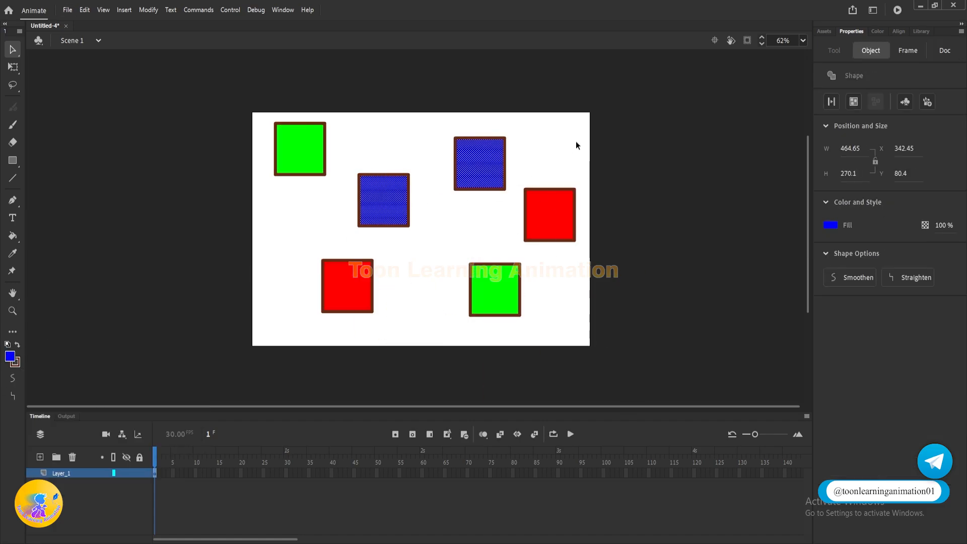
left_click(576, 142)
Step: Switch to the Lasso tool and trace several freehand practice loops on the empty stage above the middle blue square
scroll(342, 182, "up", 3)
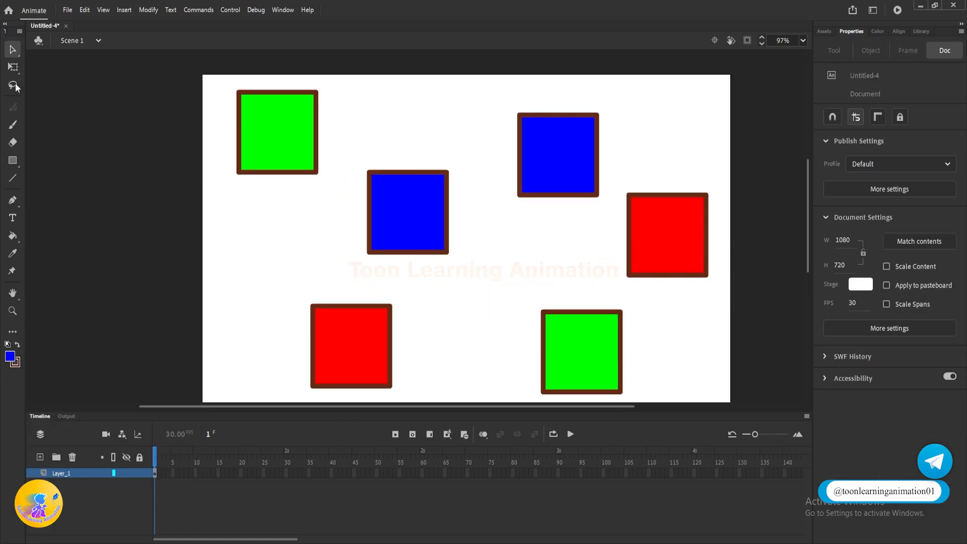
left_click(13, 85)
scroll(226, 120, "down", 1)
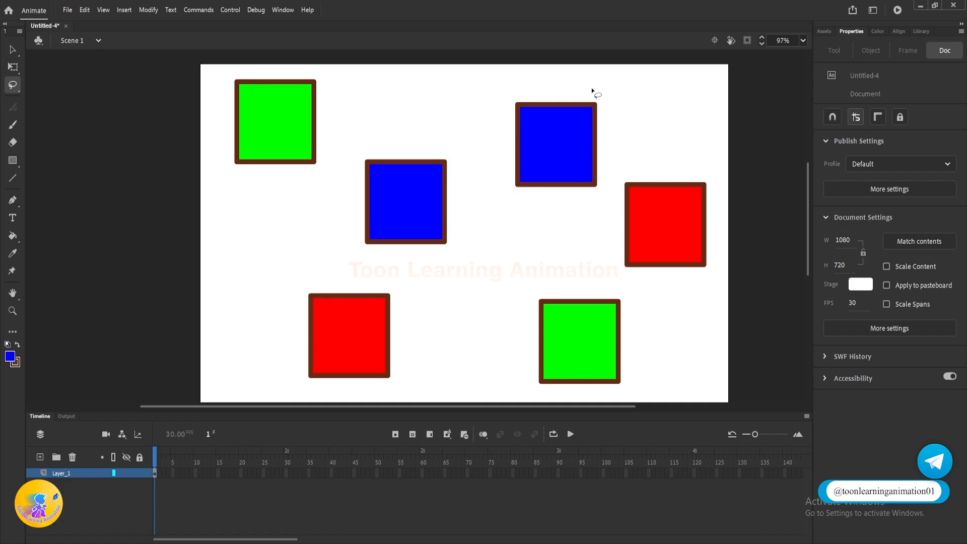
left_click_drag(372, 86, 467, 144)
mouse_move(363, 100)
left_mouse_down()
mouse_move(397, 115)
mouse_move(459, 104)
left_mouse_up()
left_click_drag(388, 104, 388, 99)
left_click_drag(417, 136, 443, 102)
mouse_move(389, 89)
left_mouse_down()
mouse_move(390, 102)
mouse_move(371, 97)
mouse_move(409, 101)
left_mouse_up()
mouse_move(378, 93)
left_mouse_down()
mouse_move(412, 131)
mouse_move(485, 118)
mouse_move(424, 65)
left_mouse_up()
left_click_drag(379, 101, 379, 101)
Step: Select the upper-right blue square with a freehand lasso, and lasso the middle blue square the same way
mouse_move(521, 69)
left_mouse_down()
mouse_move(499, 136)
mouse_move(519, 209)
mouse_move(606, 188)
left_mouse_up()
mouse_move(604, 89)
left_mouse_down()
mouse_move(572, 64)
mouse_move(521, 75)
left_mouse_up()
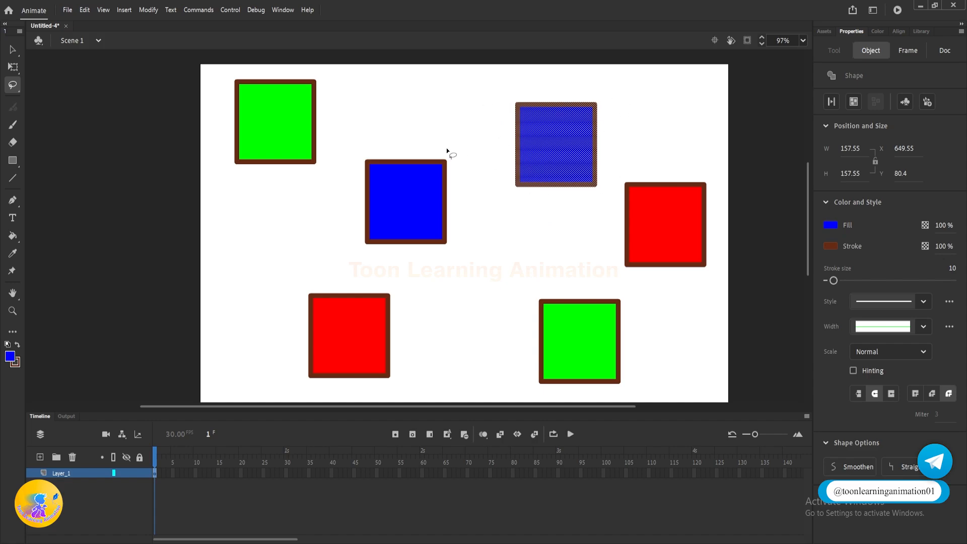
mouse_move(341, 151)
left_mouse_down()
mouse_move(337, 209)
mouse_move(357, 243)
mouse_move(377, 257)
mouse_move(445, 267)
left_mouse_up()
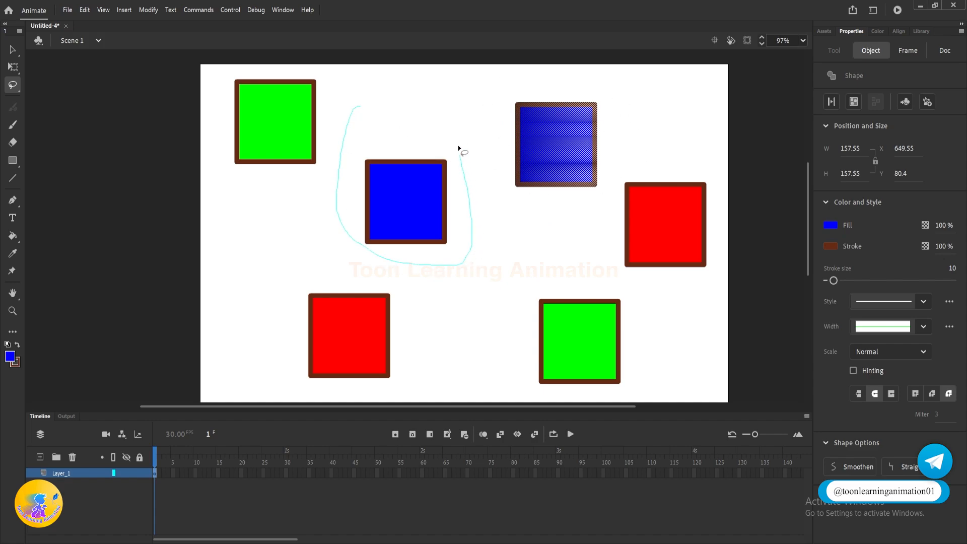
mouse_move(458, 147)
left_mouse_down()
mouse_move(437, 106)
mouse_move(347, 111)
left_mouse_up()
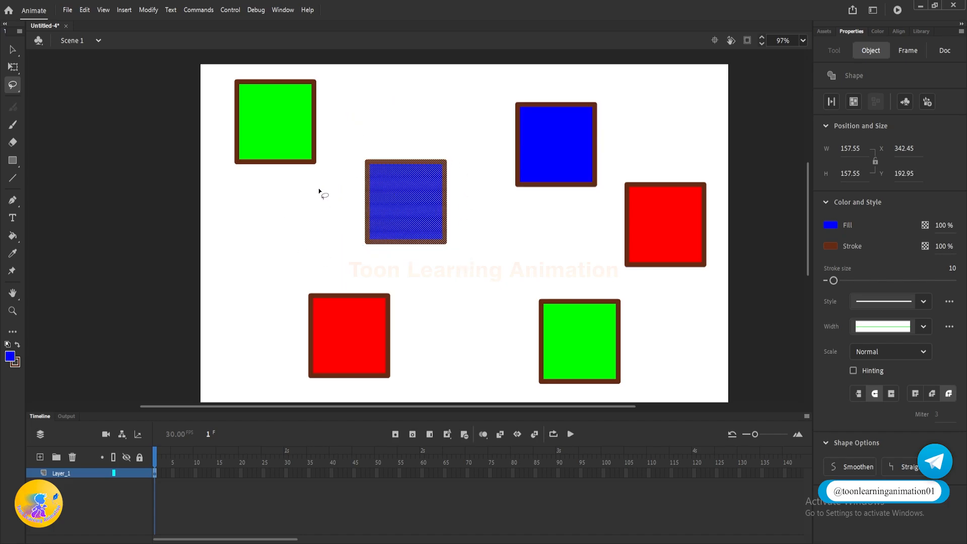
Step: Lasso one winding path that selects both green squares and the upper-right blue square while avoiding the others
left_click_drag(208, 75, 228, 70)
mouse_move(288, 69)
left_mouse_down()
mouse_move(337, 71)
mouse_move(353, 94)
left_mouse_up()
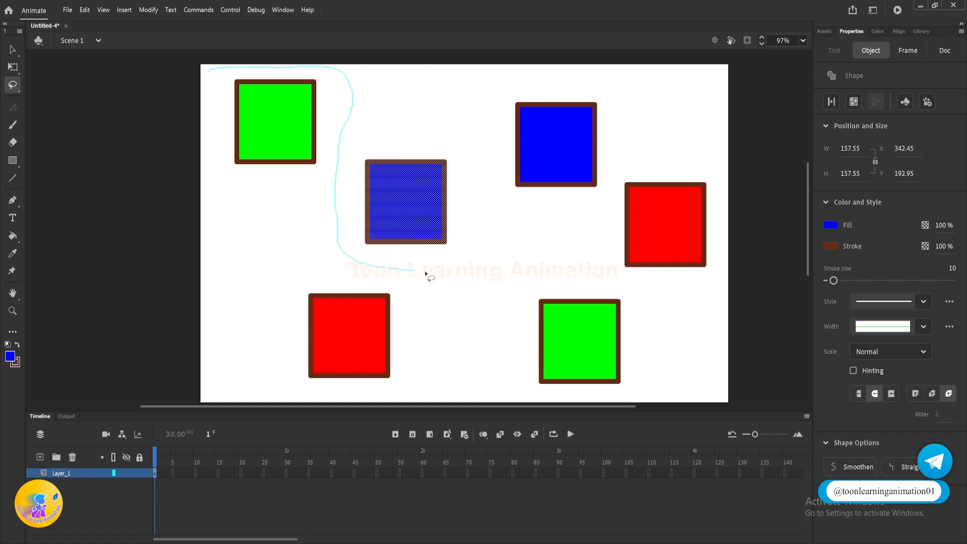
mouse_move(425, 273)
left_mouse_down()
mouse_move(484, 269)
mouse_move(519, 243)
mouse_move(492, 169)
mouse_move(496, 109)
mouse_move(534, 81)
mouse_move(629, 138)
left_mouse_up()
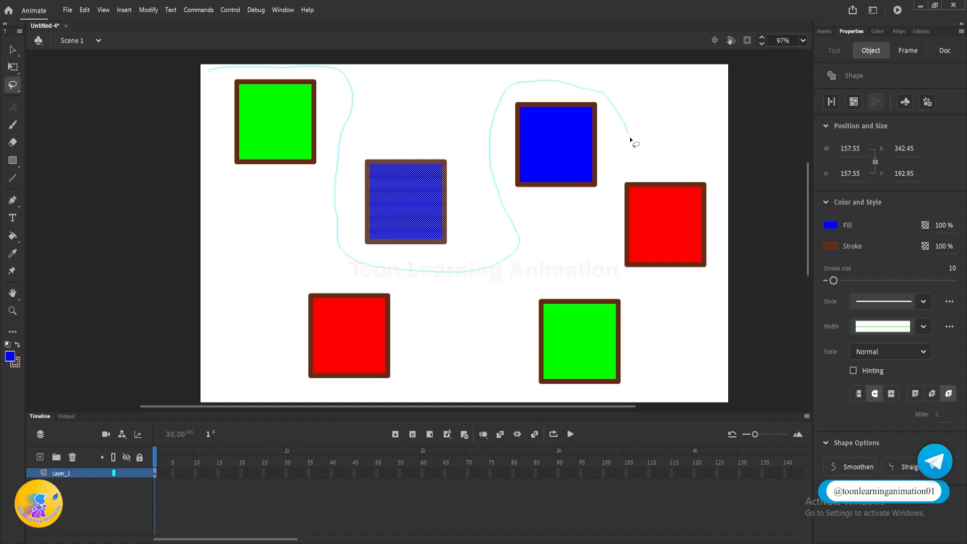
mouse_move(605, 273)
left_mouse_down()
mouse_move(647, 370)
mouse_move(589, 429)
mouse_move(518, 416)
mouse_move(498, 362)
mouse_move(502, 320)
mouse_move(398, 283)
left_mouse_up()
mouse_move(286, 254)
left_mouse_down()
mouse_move(222, 200)
mouse_move(210, 77)
left_mouse_up()
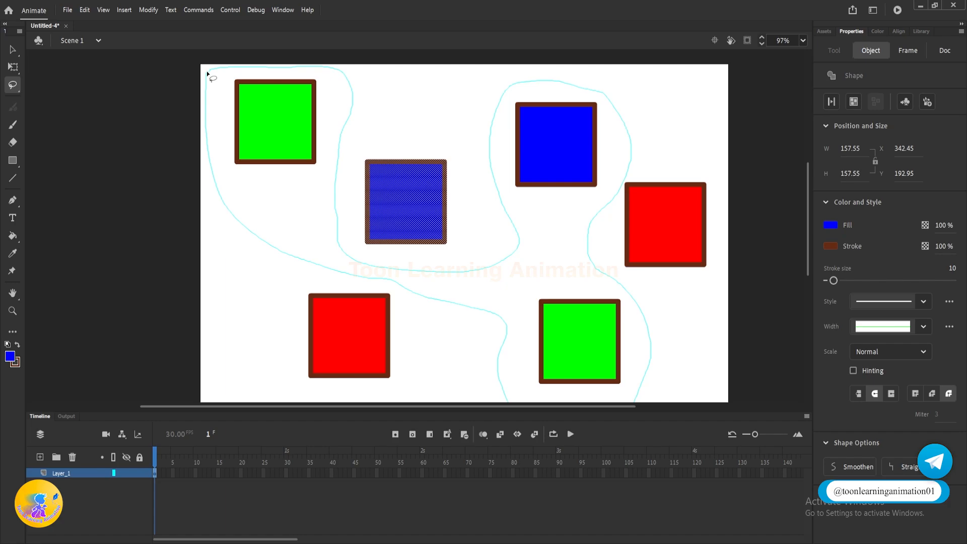
left_click_drag(210, 68, 209, 68)
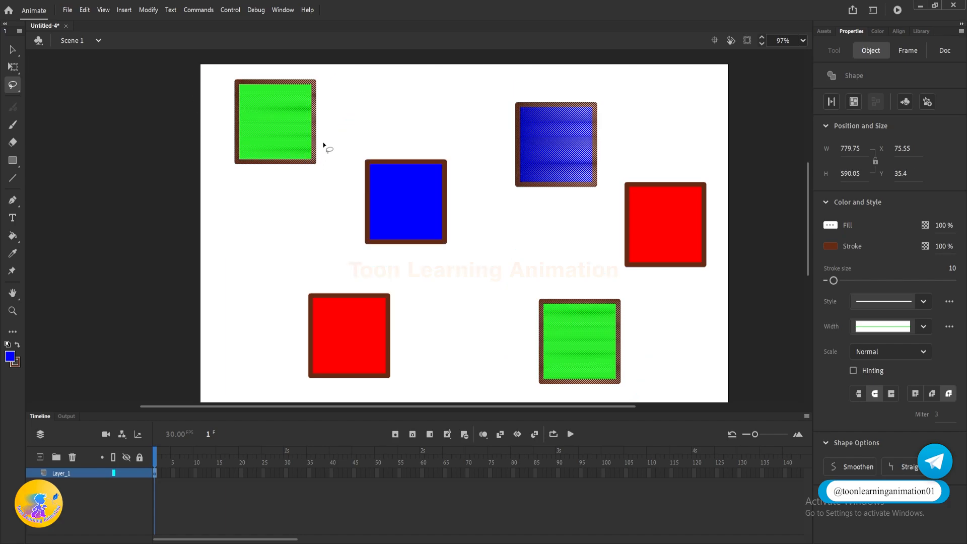
Step: Try moving the lassoed green and blue squares together, undo the move, and clear the selection
left_click_drag(564, 159, 534, 165)
key("ctrl+z")
left_click(417, 118)
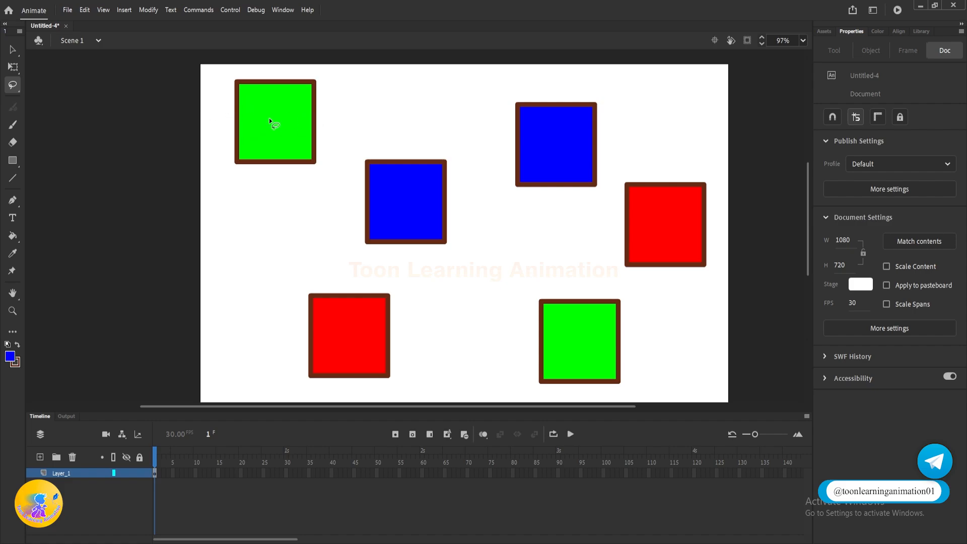
Step: Lasso a freehand loop cutting through the upper-left green, both blue and the right red squares, selecting only parts of them
mouse_move(320, 119)
left_mouse_down()
mouse_move(339, 134)
mouse_move(338, 207)
mouse_move(359, 265)
mouse_move(394, 273)
mouse_move(424, 207)
mouse_move(495, 184)
mouse_move(540, 230)
mouse_move(600, 232)
left_mouse_up()
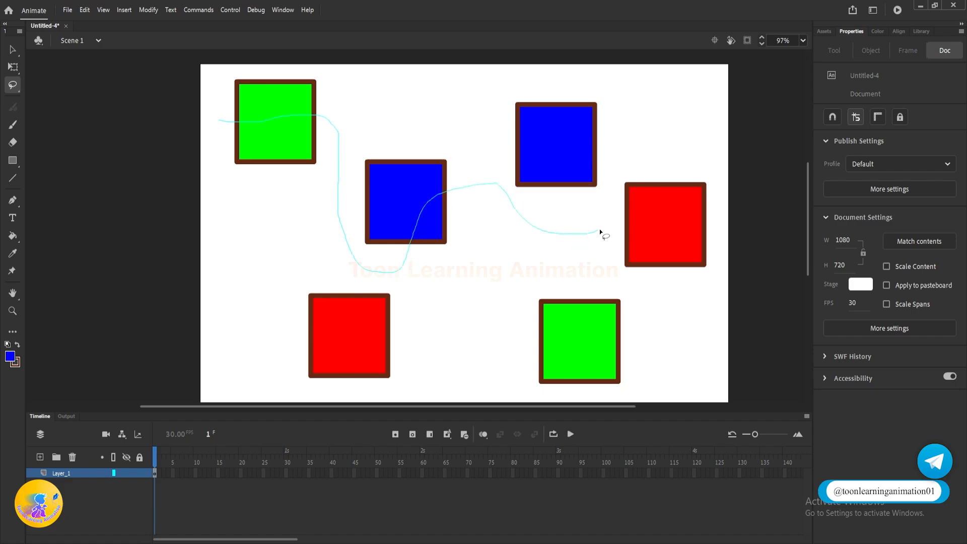
left_click_drag(638, 144, 514, 76)
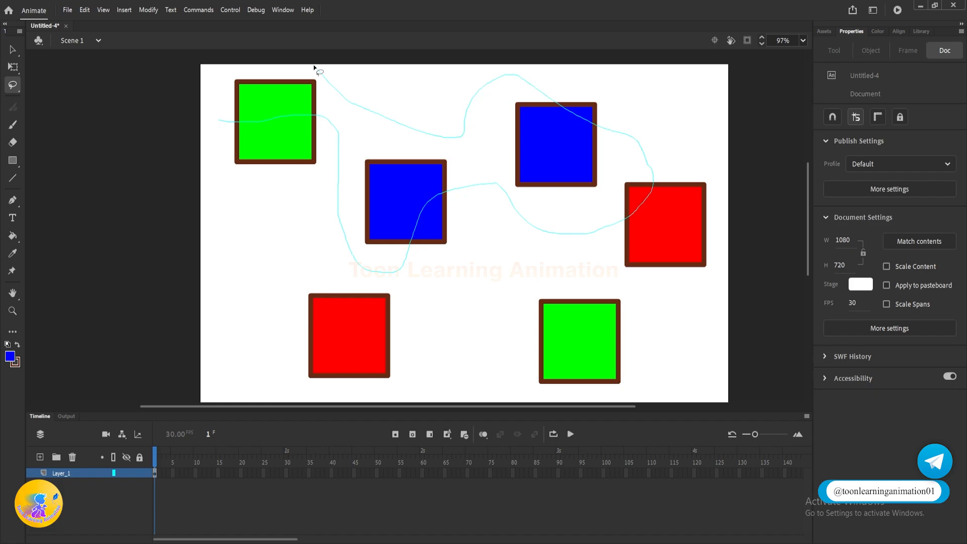
mouse_move(202, 69)
left_mouse_down()
mouse_move(188, 107)
mouse_move(203, 126)
left_mouse_up()
left_click_drag(219, 123, 211, 128)
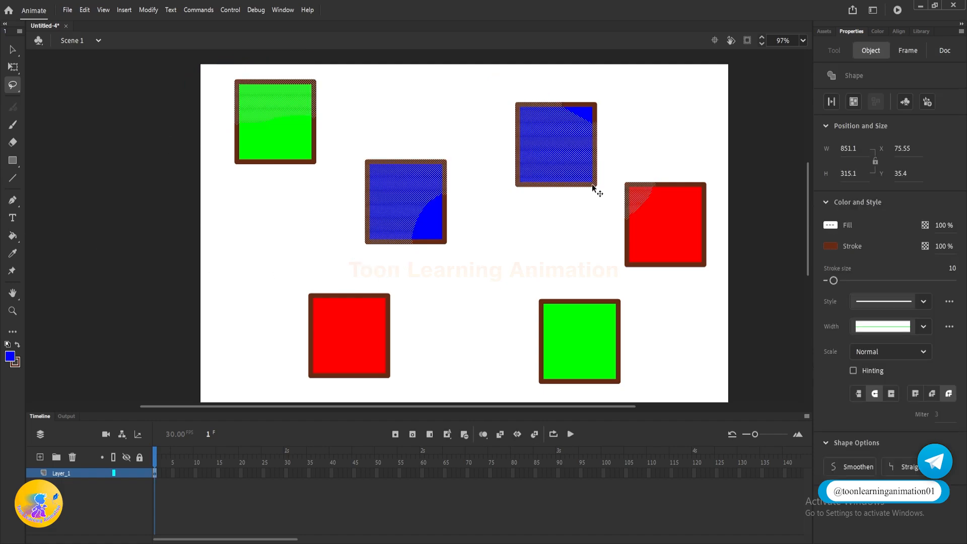
Step: Move the selected pieces away from the rest of their squares, undo the move, and deselect everything
mouse_move(397, 186)
left_mouse_down()
mouse_move(317, 222)
mouse_move(324, 253)
mouse_move(304, 193)
mouse_move(342, 198)
mouse_move(335, 144)
mouse_move(303, 204)
mouse_move(282, 214)
mouse_move(291, 202)
left_mouse_up()
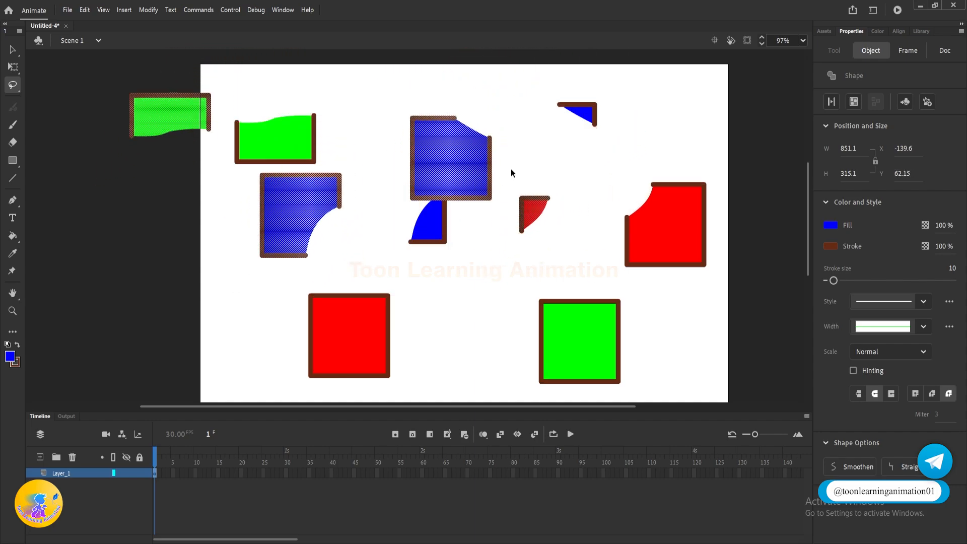
key("ctrl+z")
left_click(281, 229)
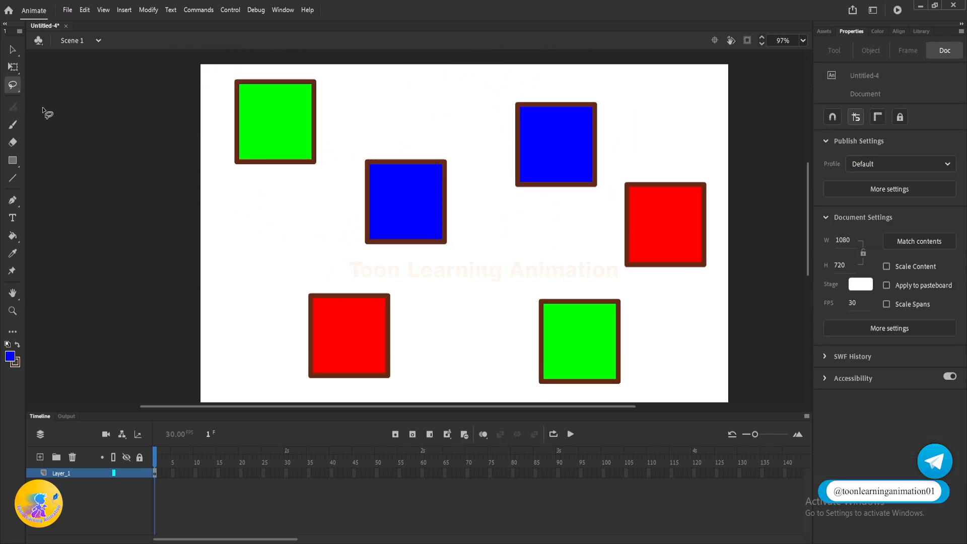
Step: With the Polygon tool, select the upper-left green square, the middle blue square and the upper part of the lower-right green square in one straight-edged outline
left_click(21, 50)
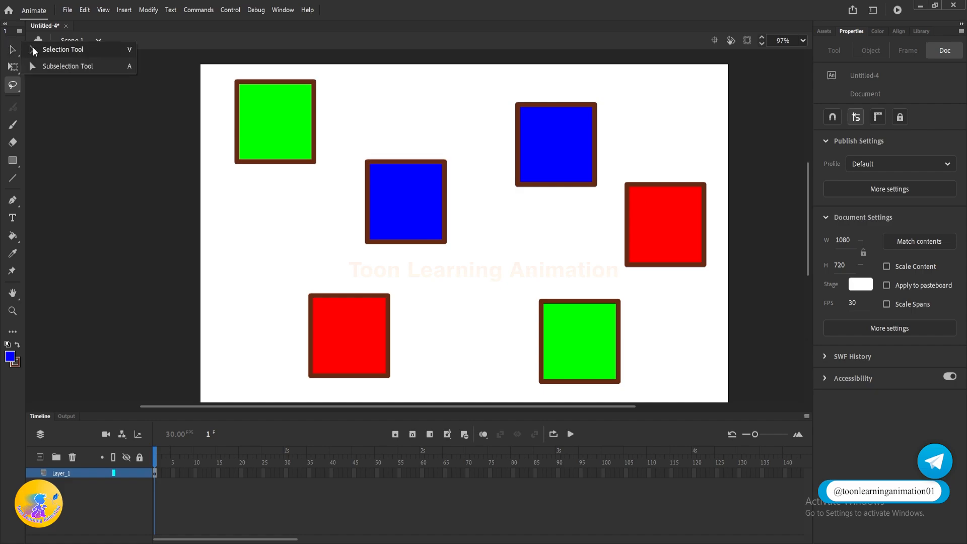
left_click(14, 84)
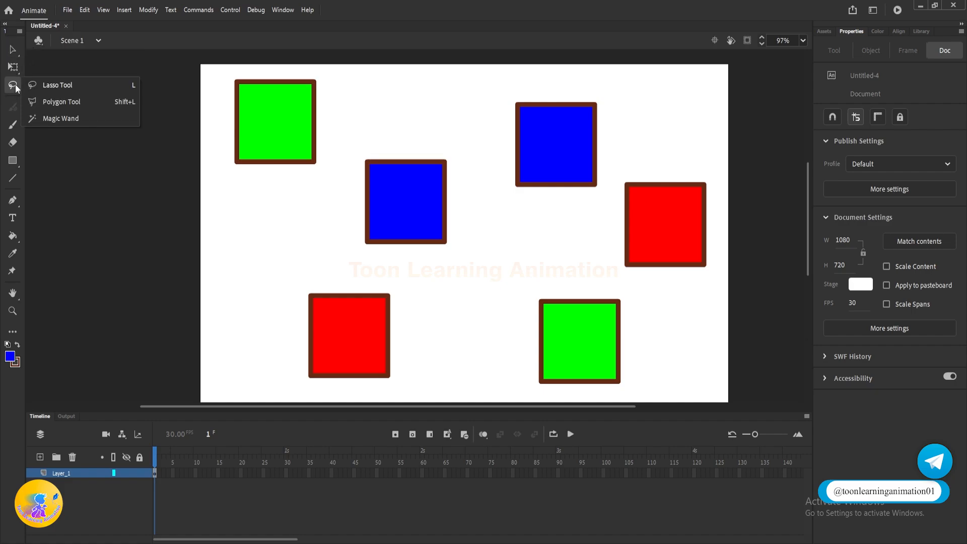
left_click(62, 107)
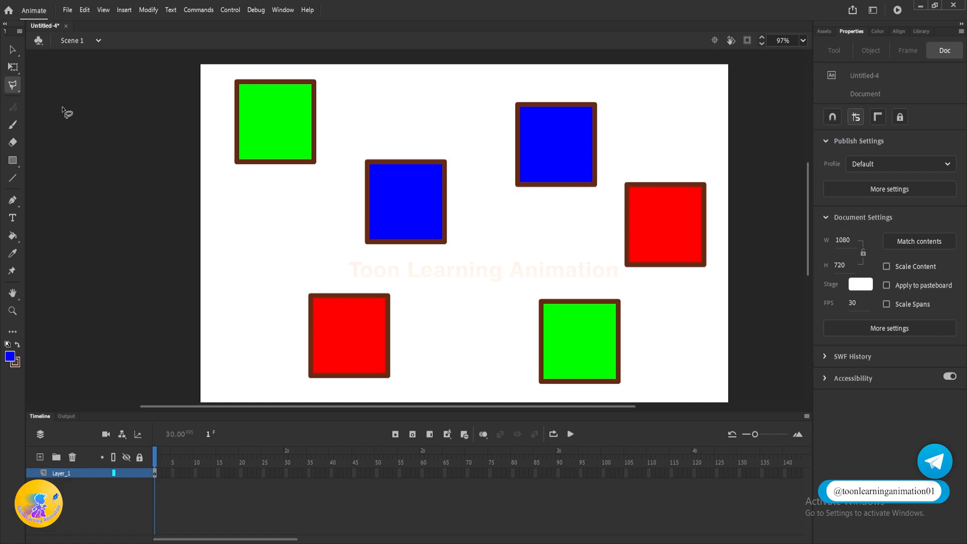
left_click(221, 72)
left_click(331, 72)
left_click(334, 180)
left_click(367, 123)
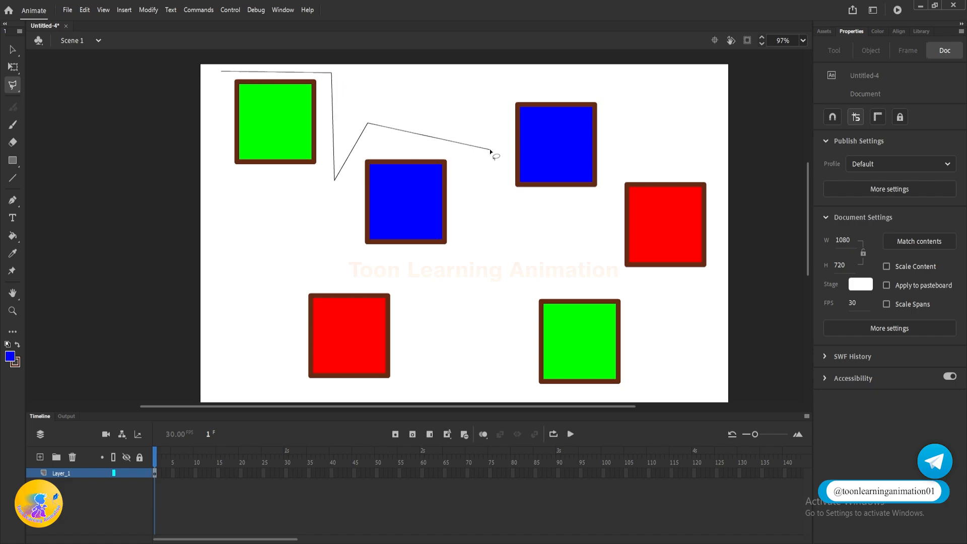
left_click(489, 149)
left_click(476, 256)
left_click(609, 284)
left_click(700, 340)
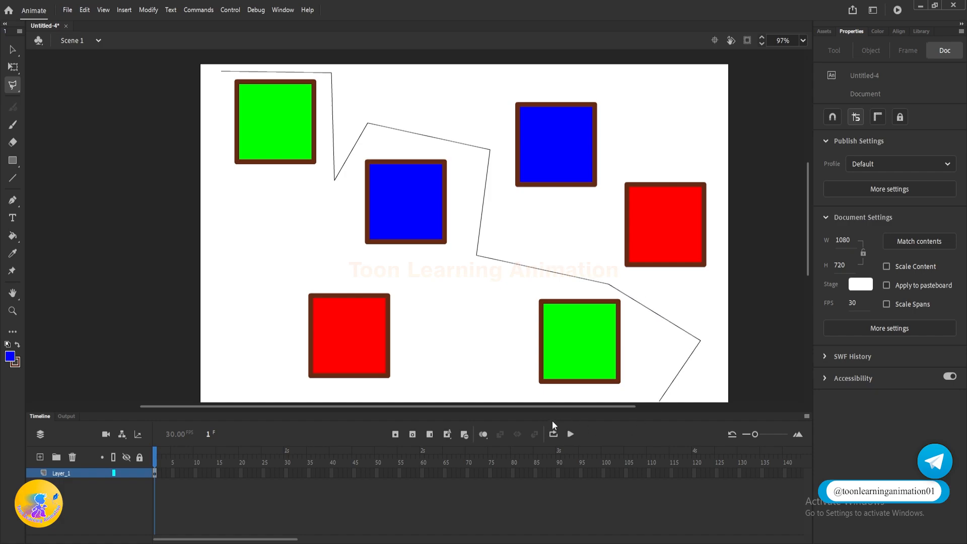
left_click(514, 320)
left_click(513, 281)
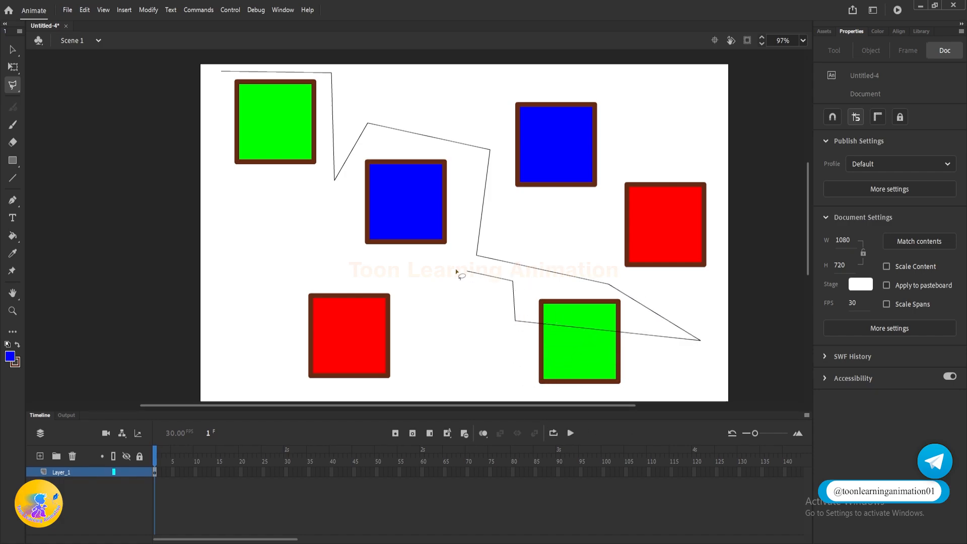
left_click(441, 263)
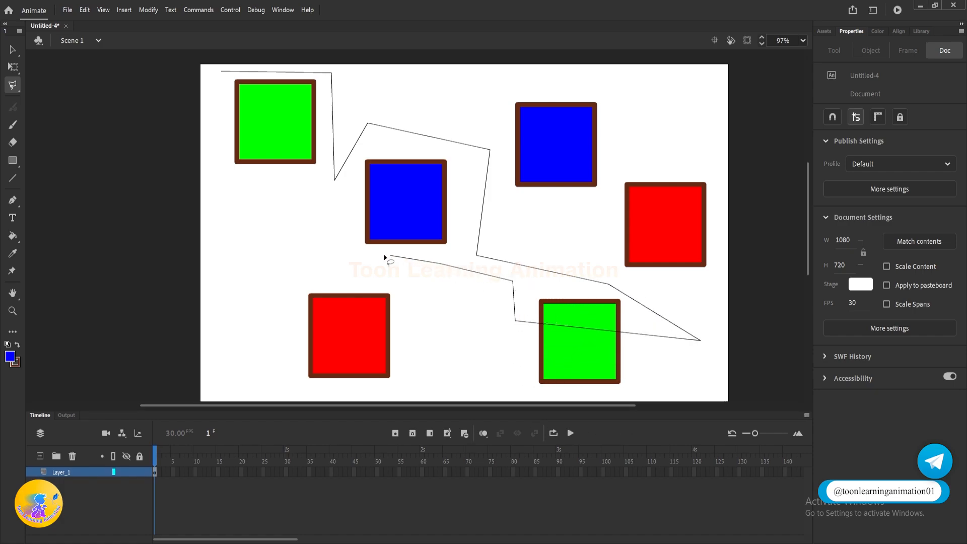
left_click(358, 259)
left_click(331, 204)
left_click(282, 192)
left_click(218, 149)
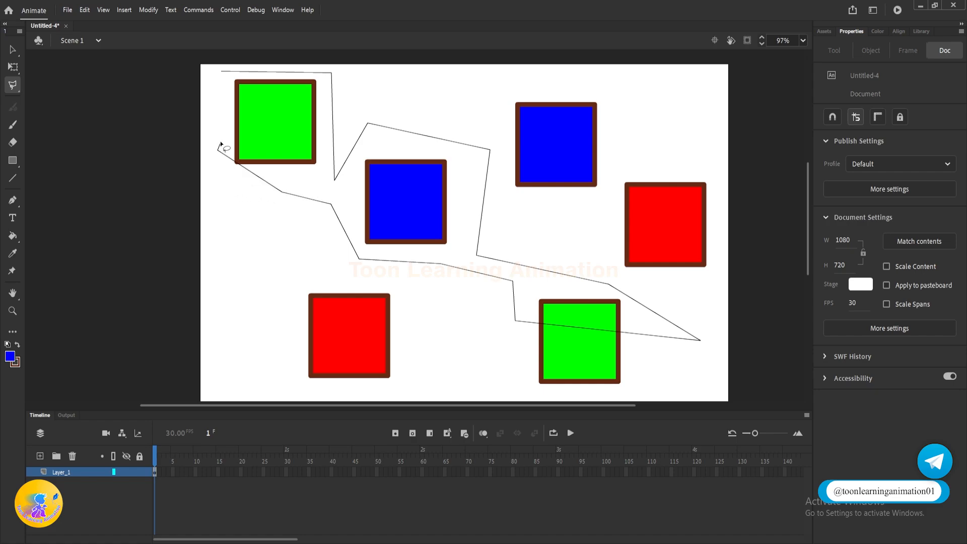
left_click(222, 112)
left_click(223, 71)
left_click(223, 71)
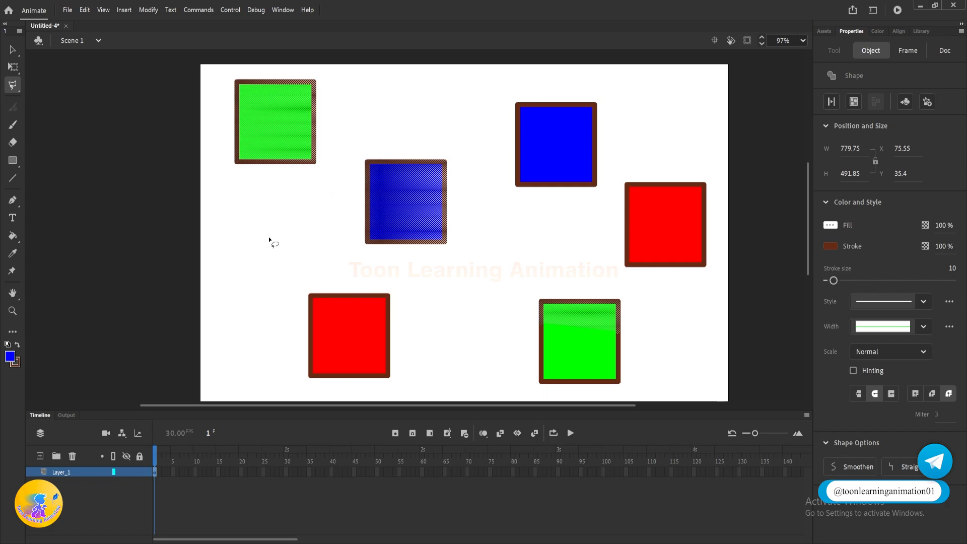
Step: Try moving the polygon-selected green and blue pieces together, undo the move, and clear the selection
left_click_drag(415, 201, 389, 244)
left_click(13, 49)
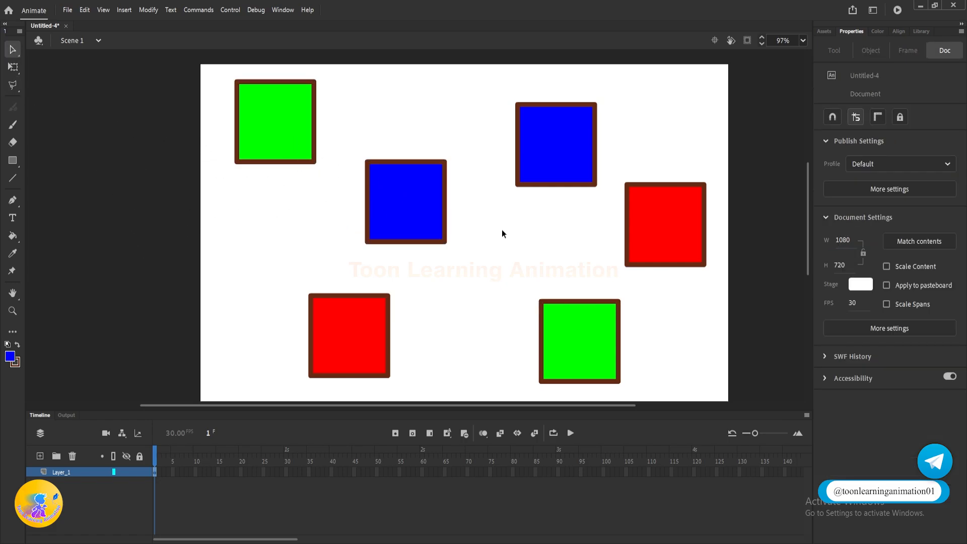
Step: With the Polygon tool, select a small sliver of the middle blue square's bottom border using a three-point outline
left_click(13, 87)
left_click(410, 238)
left_click(515, 300)
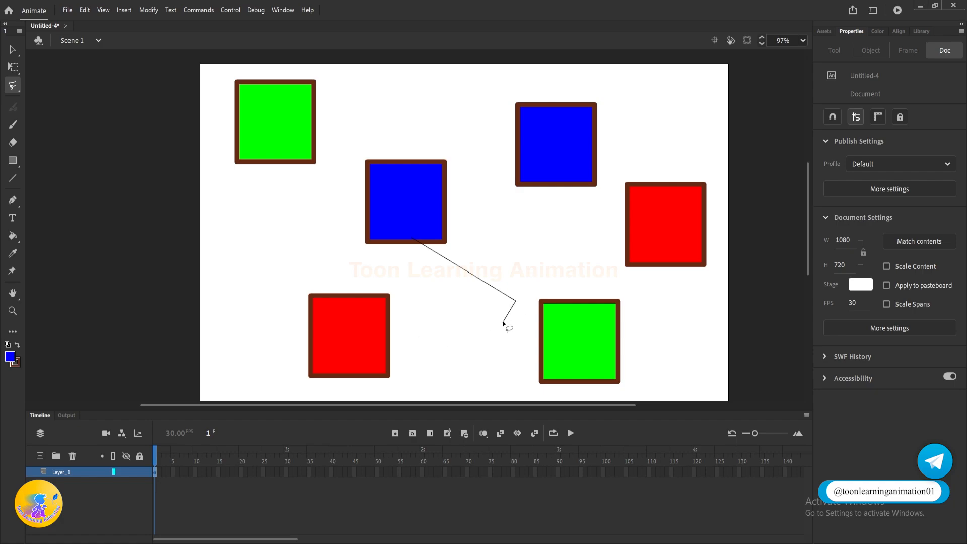
double_click(503, 322)
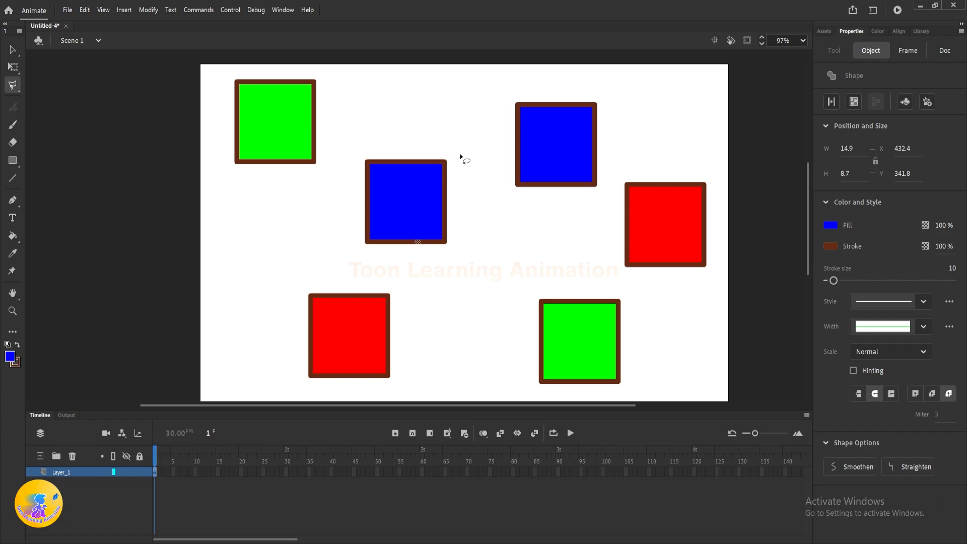
Step: Outline the lower-left corner of the middle blue square with straight polygon edges to select just that part
left_click(484, 282)
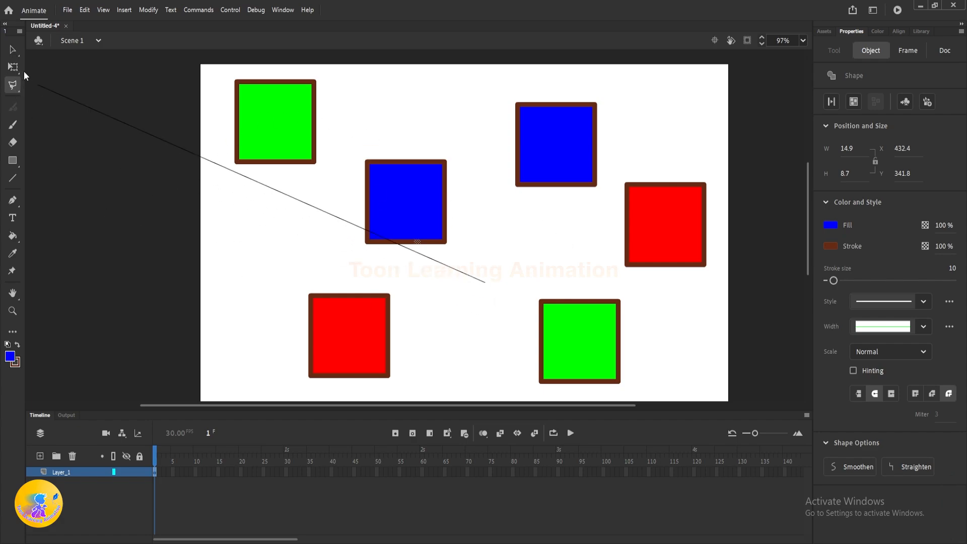
left_click(406, 235)
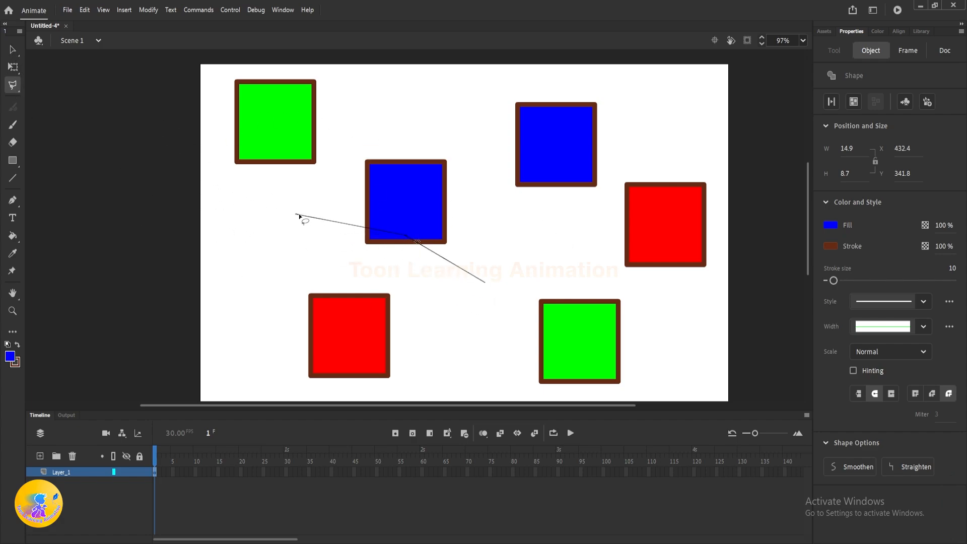
left_click(297, 214)
left_click(484, 284)
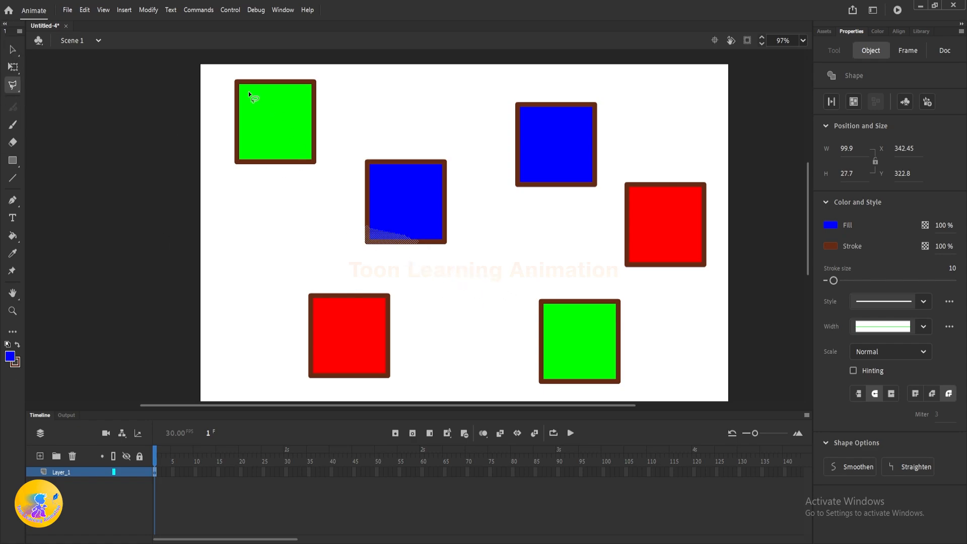
Step: Draw a closed polygon around the upper-left green square and through the upper-right blue, both red and lower-right green squares, bypassing the middle blue square
left_click(383, 83)
left_click(336, 146)
left_click(333, 212)
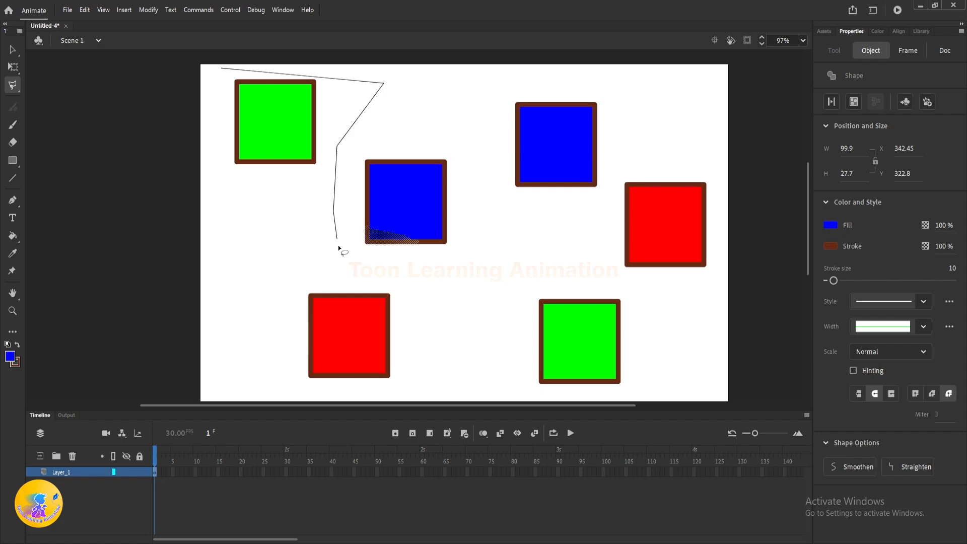
left_click(355, 274)
left_click(484, 283)
left_click(494, 150)
left_click(611, 116)
left_click(662, 123)
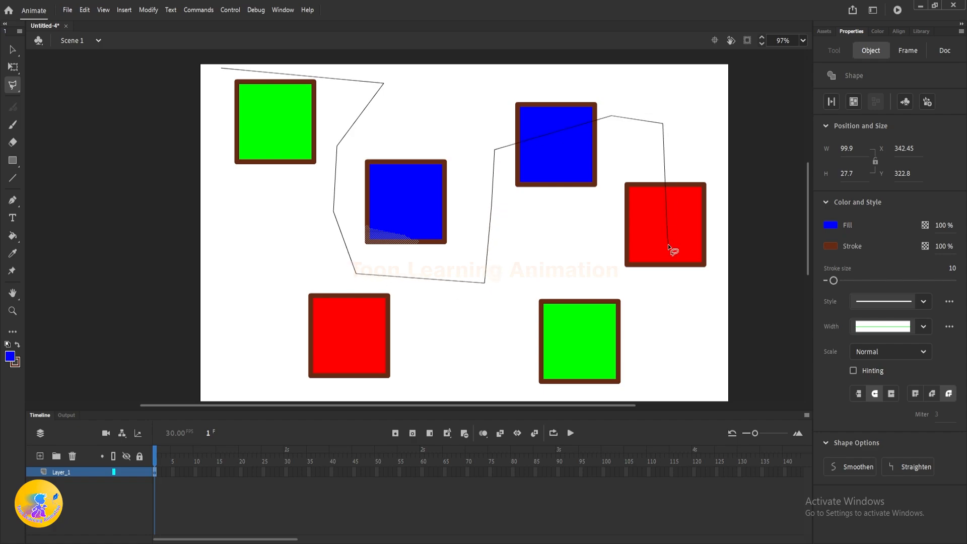
left_click(571, 343)
left_click(470, 360)
left_click(429, 336)
left_click(330, 345)
left_click(259, 324)
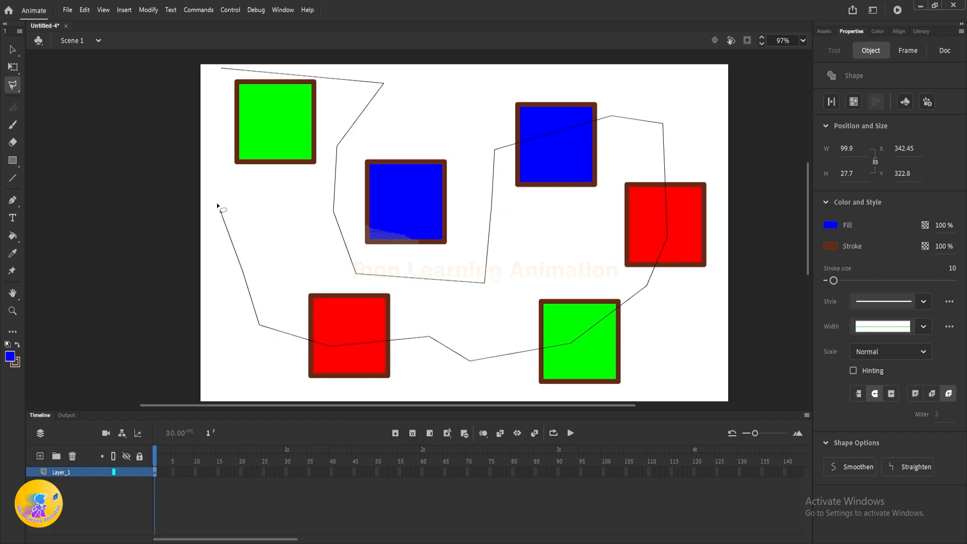
left_click(214, 185)
left_click(205, 89)
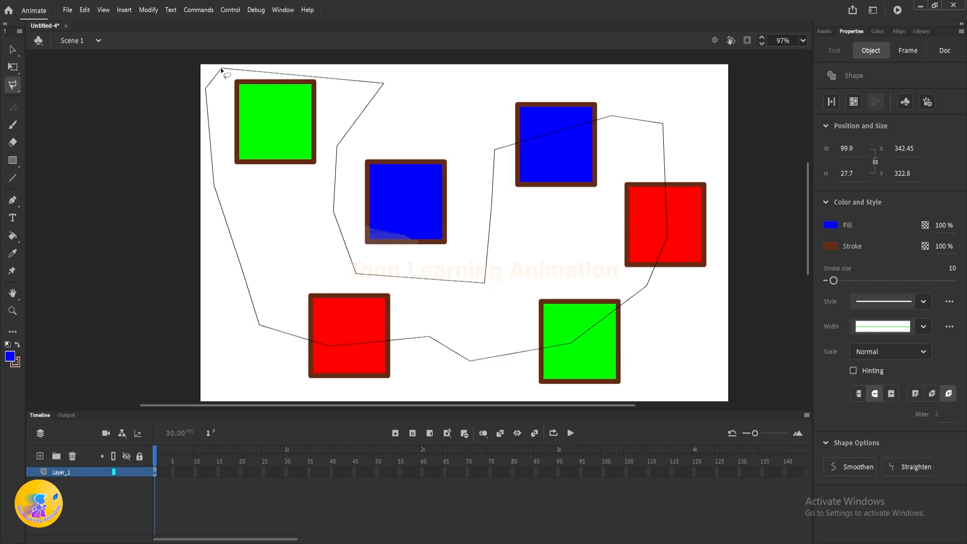
left_click(221, 69)
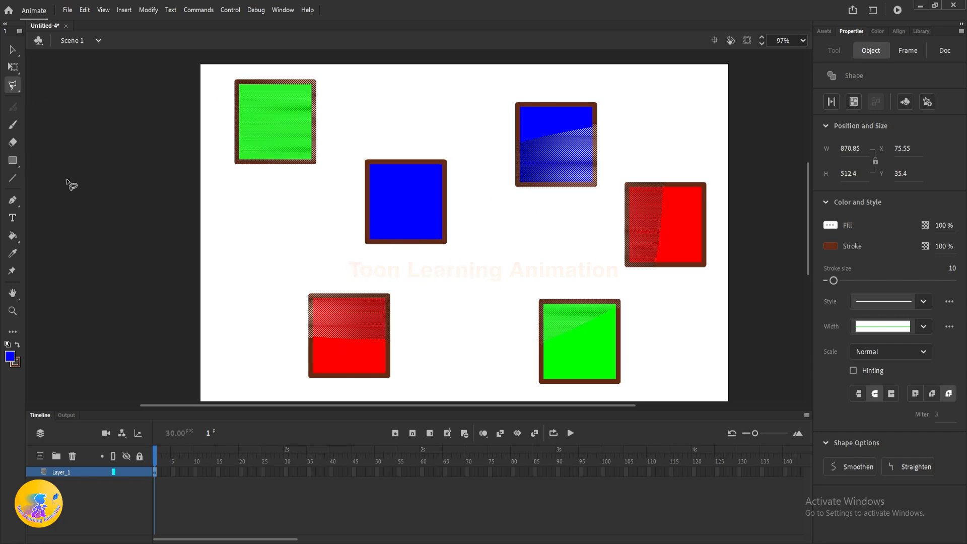
Step: Try moving the polygon-selected portions up and to the right of their squares, undo the move, and deselect everything
left_click(11, 50)
left_click_drag(270, 122, 292, 112)
left_click_drag(586, 162, 245, 171)
key("ctrl+z")
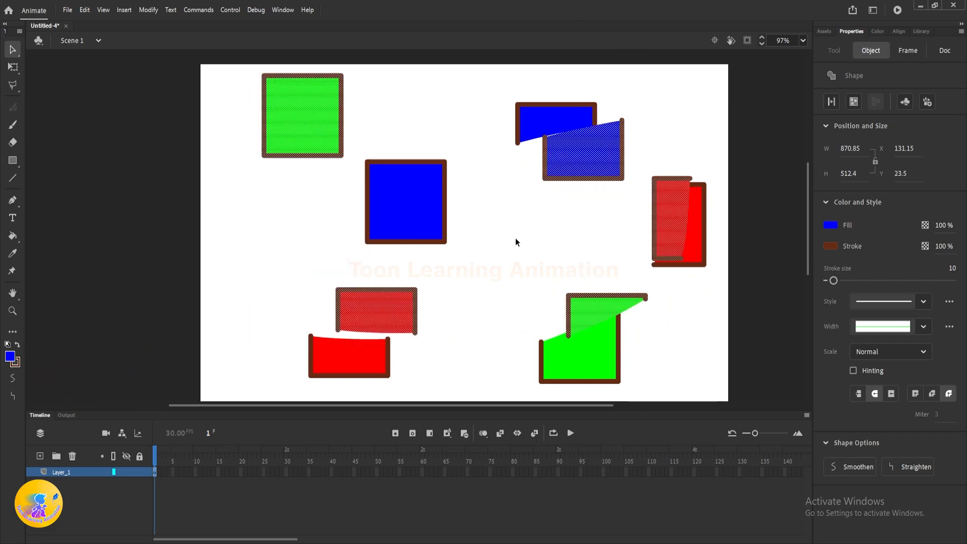
key("ctrl+z")
left_click(470, 262)
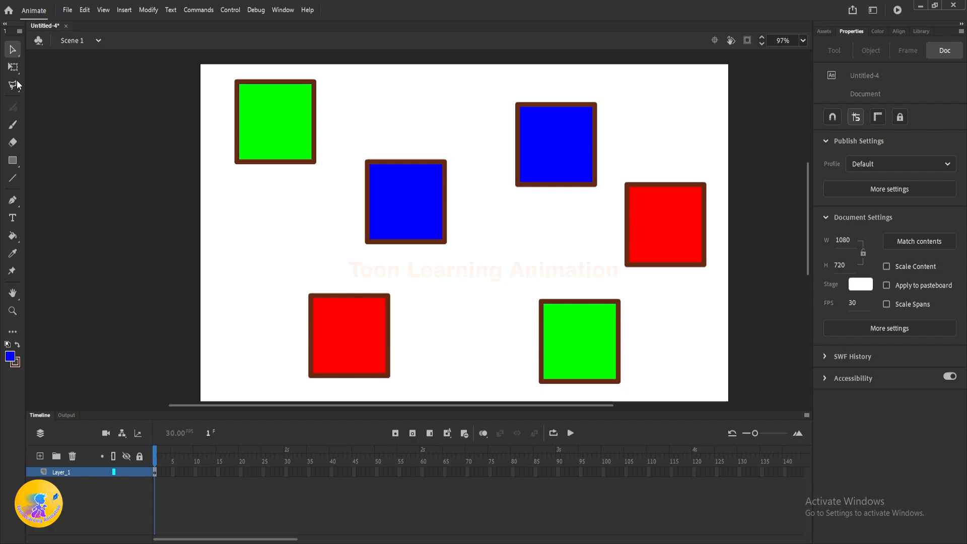
Step: Switch from the Polygon tool to the Magic Wand
left_click(18, 85)
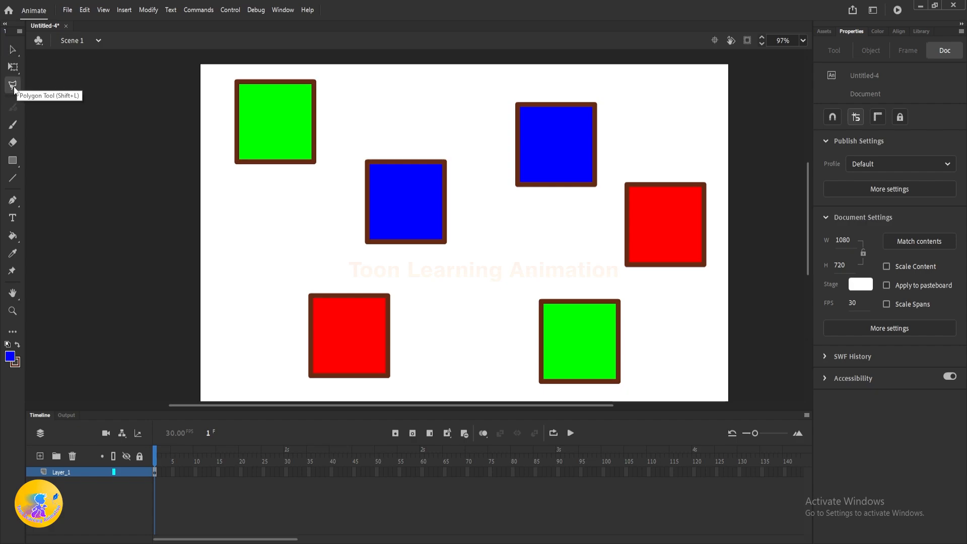
left_click(13, 88)
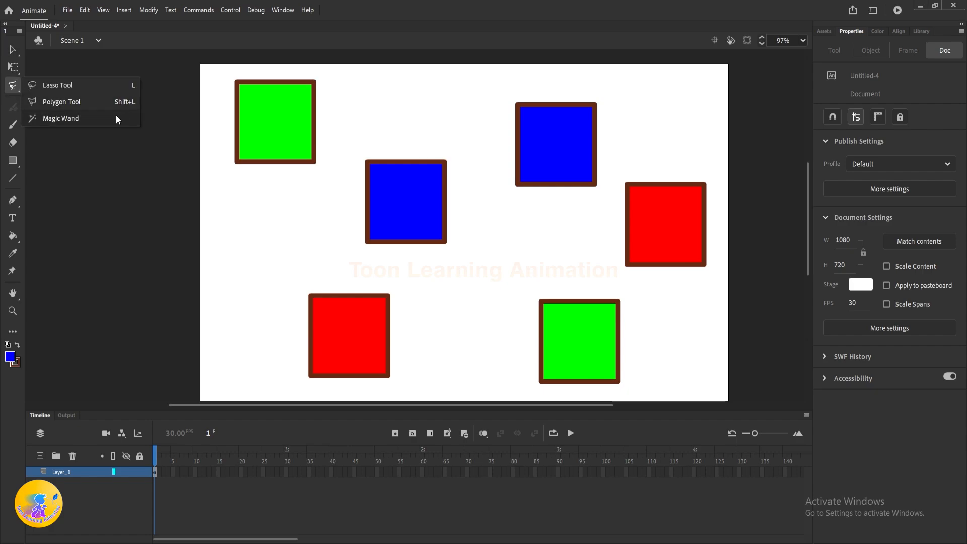
left_click(79, 117)
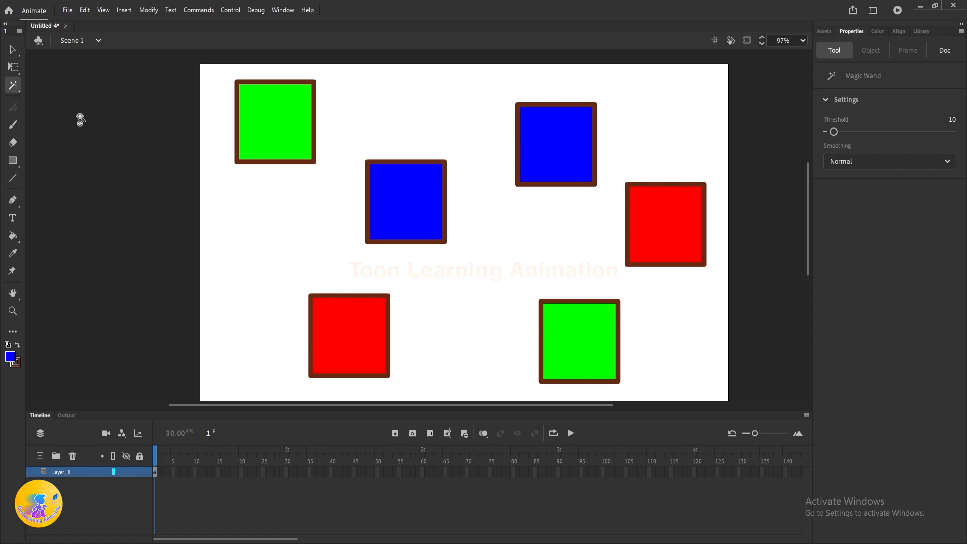
Step: Select all six squares on the stage and delete them
key("v")
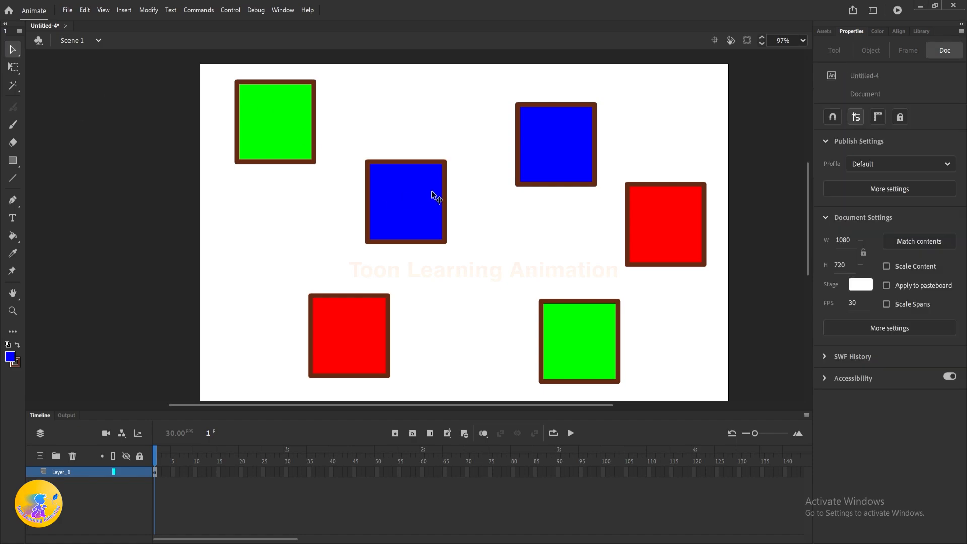
scroll(430, 189, "down", 5)
scroll(475, 190, "up", 2)
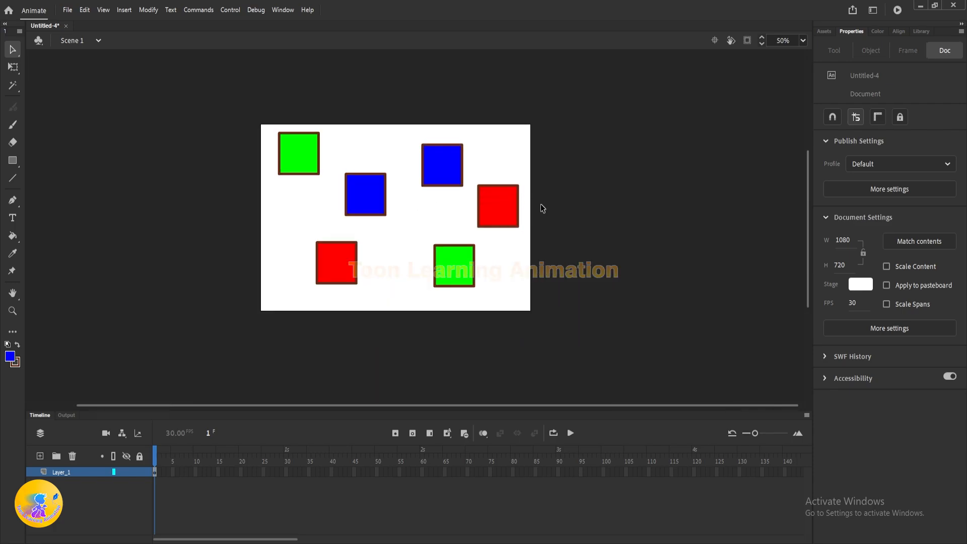
left_click_drag(538, 224, 562, 226)
scroll(390, 258, "up", 1)
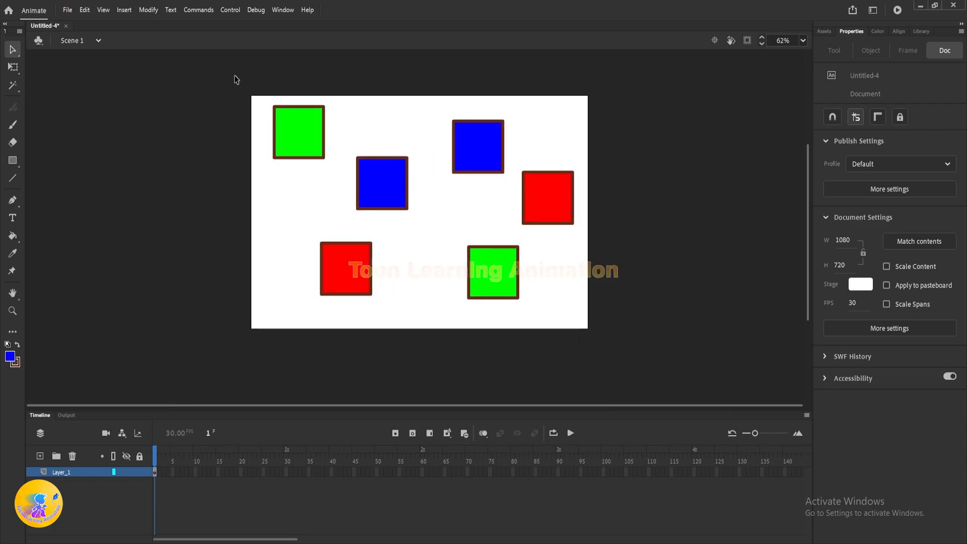
mouse_move(234, 75)
left_mouse_down()
mouse_move(655, 347)
mouse_move(683, 350)
left_mouse_up()
key("Delete")
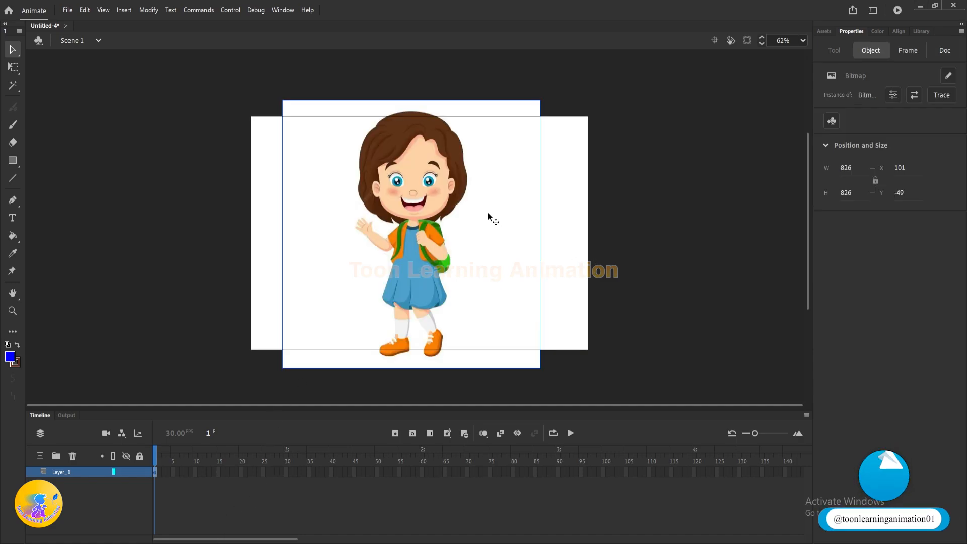
Step: Shift the girl bitmap slightly and try selecting part of her face with the Magic Wand
mouse_move(488, 212)
left_mouse_down()
mouse_move(400, 243)
mouse_move(491, 212)
mouse_move(470, 205)
mouse_move(473, 214)
mouse_move(489, 196)
mouse_move(508, 199)
mouse_move(478, 226)
left_mouse_up()
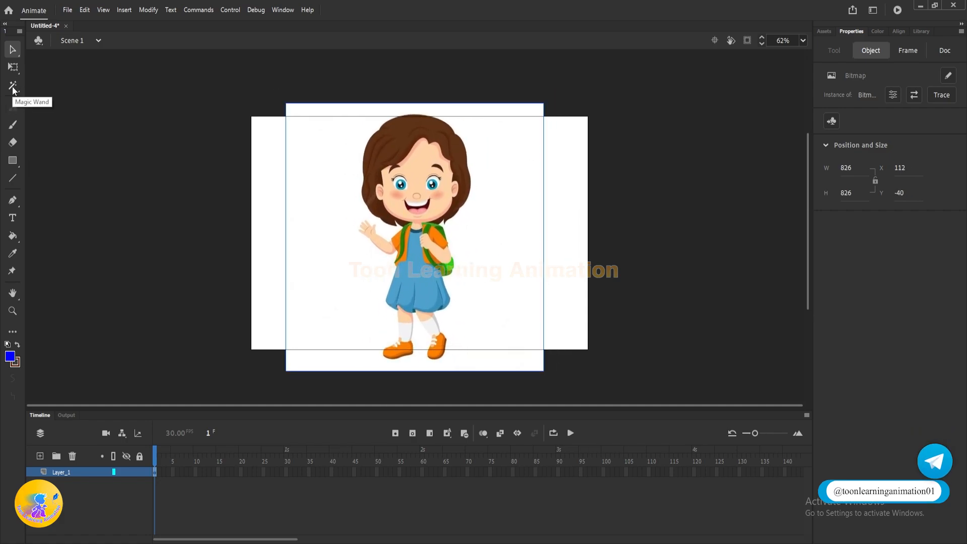
left_click(14, 86)
left_click(405, 177)
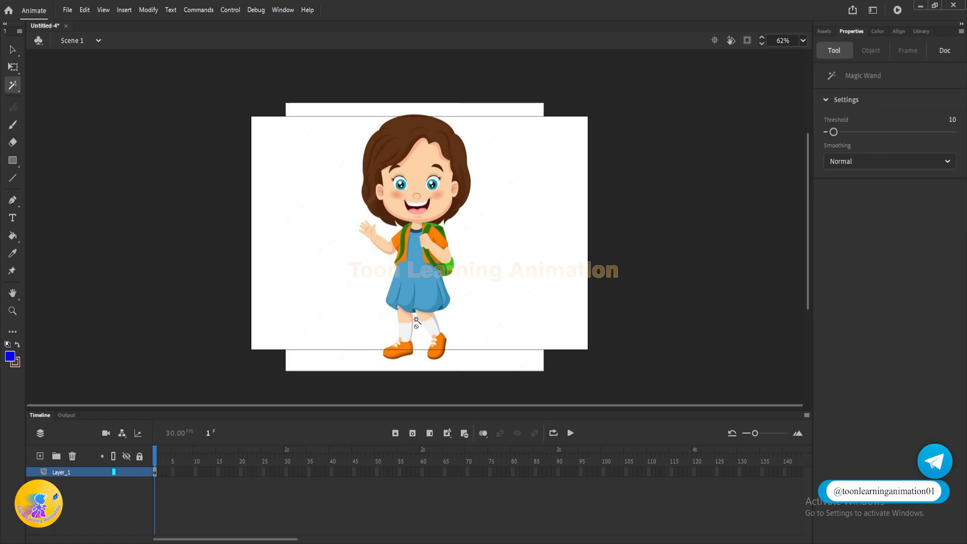
left_click(11, 50)
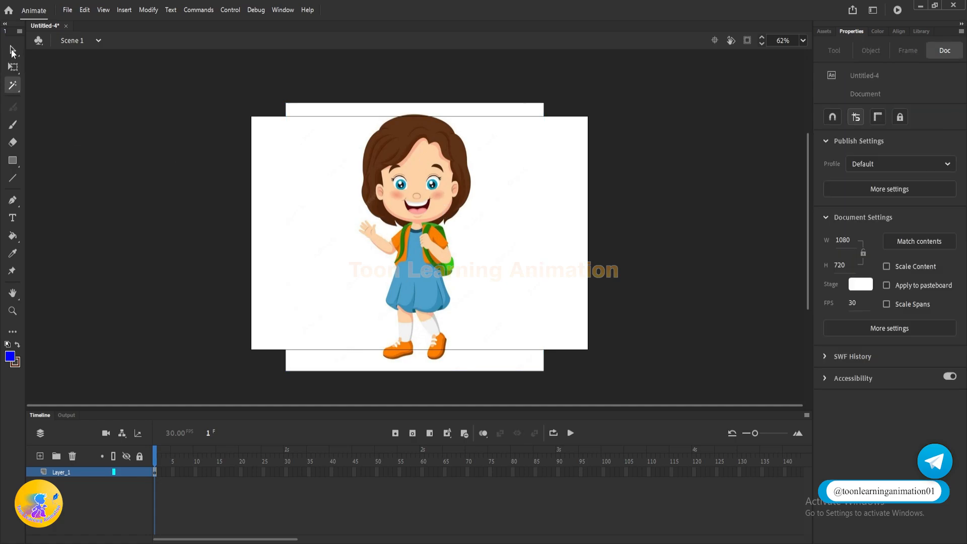
Step: Move the girl bitmap to about X 112, Y -68 and break it apart
left_click_drag(449, 259, 449, 249)
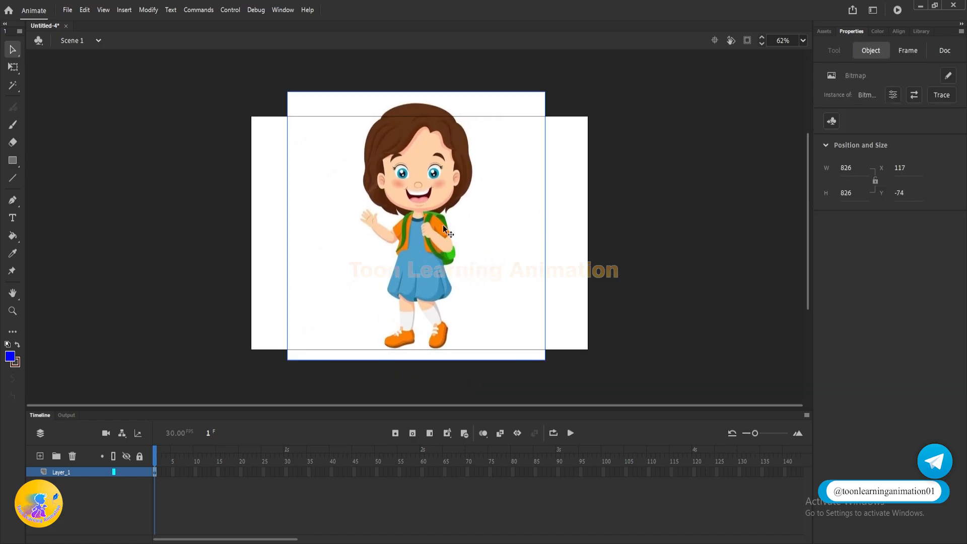
mouse_move(400, 194)
left_mouse_down()
mouse_move(443, 199)
mouse_move(370, 213)
mouse_move(400, 199)
left_mouse_up()
right_click(401, 201)
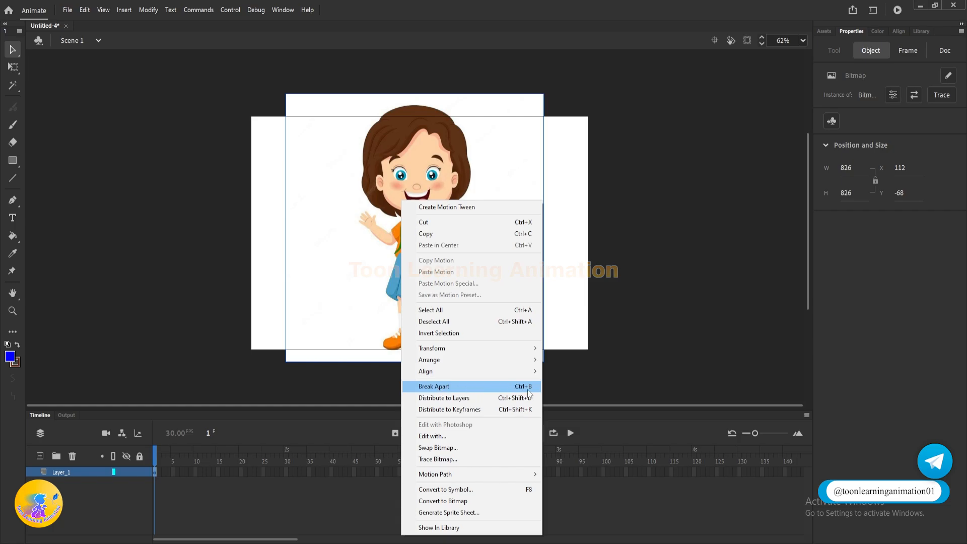
left_click(454, 386)
Step: Try moving the whole broken-apart girl image, undo the move, and deselect it
mouse_move(408, 233)
left_mouse_down()
mouse_move(463, 227)
mouse_move(398, 236)
mouse_move(422, 221)
left_mouse_up()
key("ctrl+z")
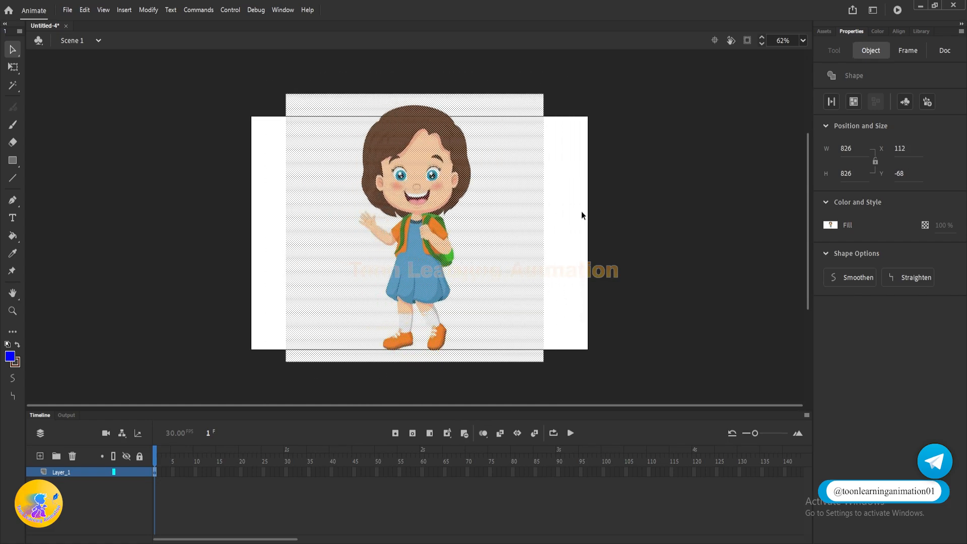
left_click(581, 210)
Step: Select a rectangular area of the image's upper-right corner, try moving it off the image, and undo the move
scroll(416, 166, "up", 3)
scroll(416, 171, "down", 3)
left_click_drag(594, 77, 492, 180)
left_click_drag(506, 140, 654, 95)
key("ctrl+z")
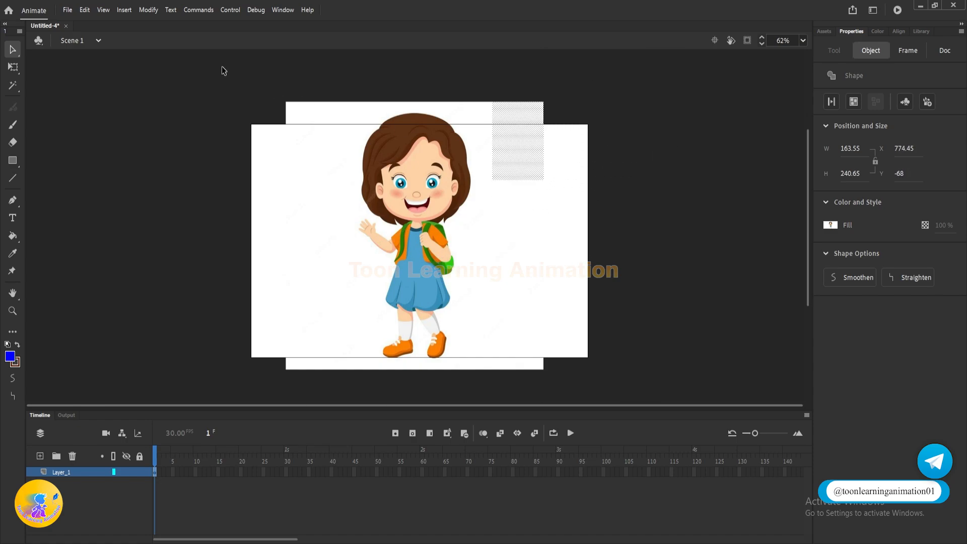
Step: Select a rectangle at the image's upper-left corner, try pulling it away, undo the move, and deselect
left_click_drag(228, 75, 352, 162)
left_click_drag(319, 112, 193, 107)
key("ctrl+z")
left_click(556, 120)
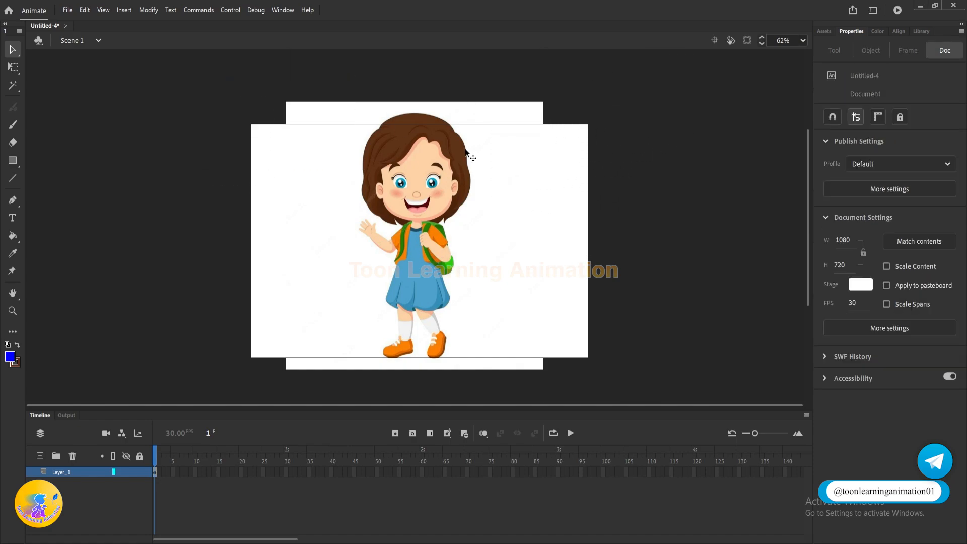
Step: Try moving the complete girl image to the right from her forehead, undo the move, and clear the selection
scroll(453, 151, "up", 1)
left_click_drag(629, 165, 639, 157)
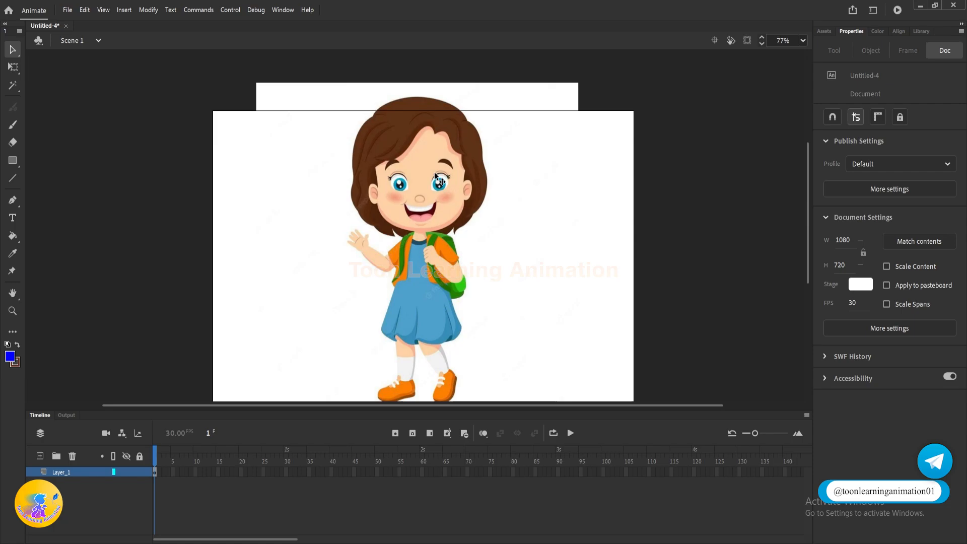
left_click(518, 173)
left_click(653, 137)
left_click_drag(426, 158, 511, 155)
key("ctrl+z")
left_click(709, 141)
Step: Select a rectangular area over the top of the girl's head, try moving it, undo, and deselect
left_click_drag(371, 64, 507, 178)
left_click_drag(427, 129, 446, 119)
key("ctrl+z")
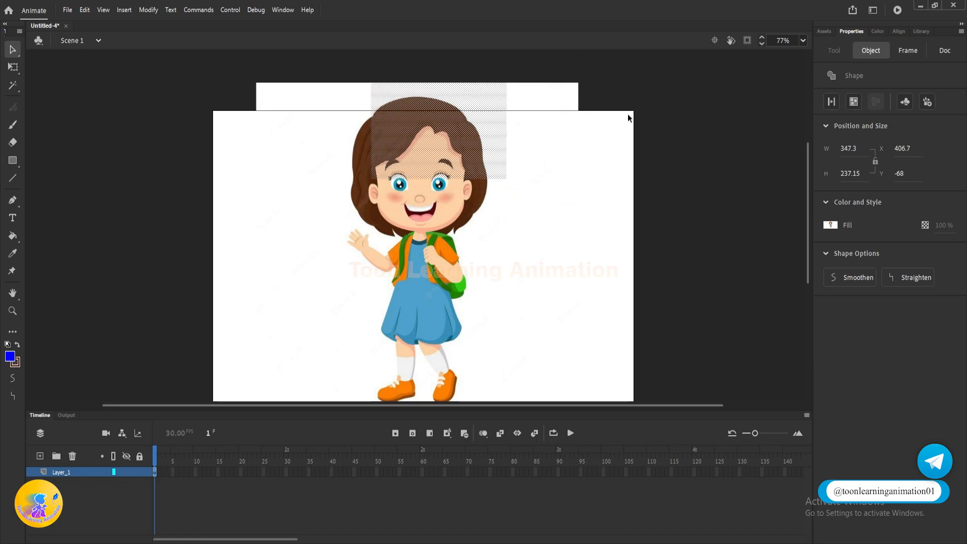
left_click(671, 112)
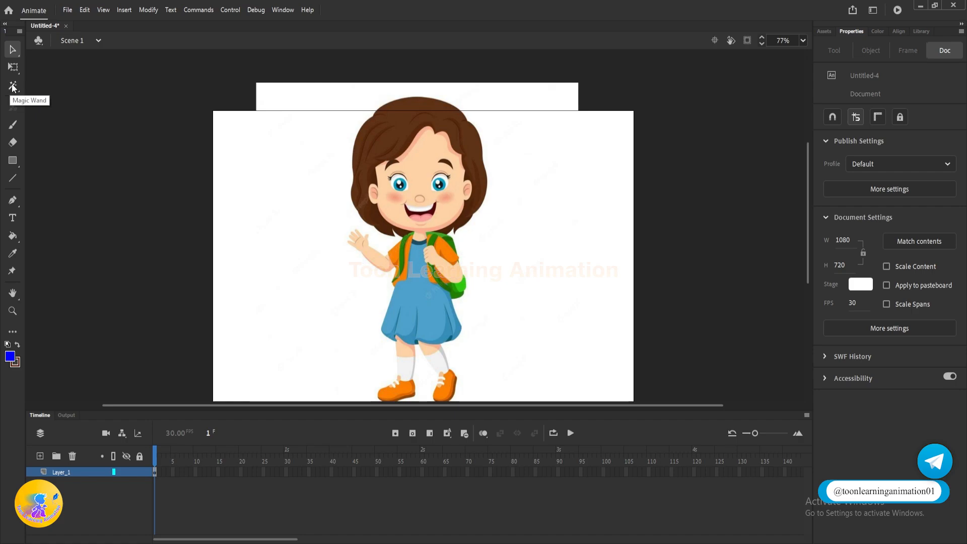
Step: Select the girl's face skin with the Magic Wand and move it onto the pasteboard to the right of the stage
left_click(12, 87)
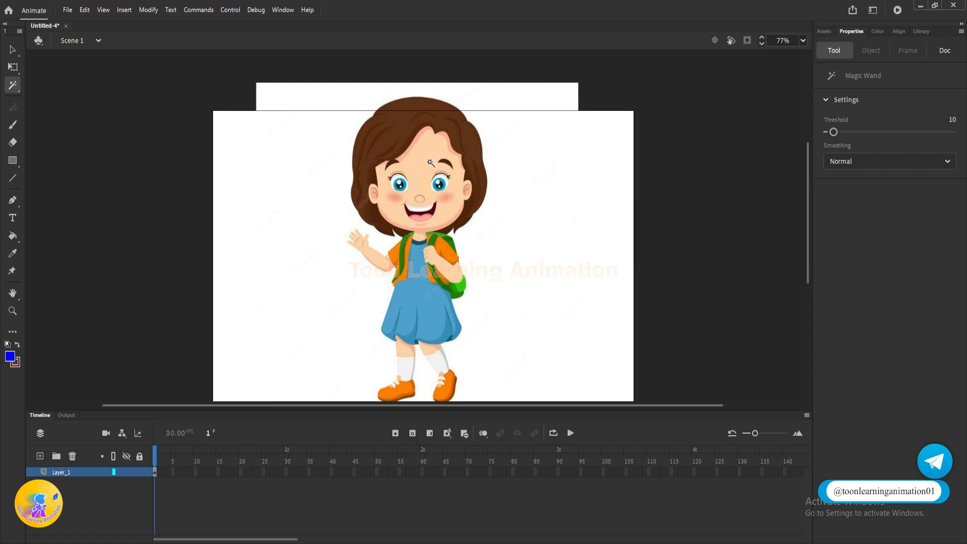
left_click(430, 162)
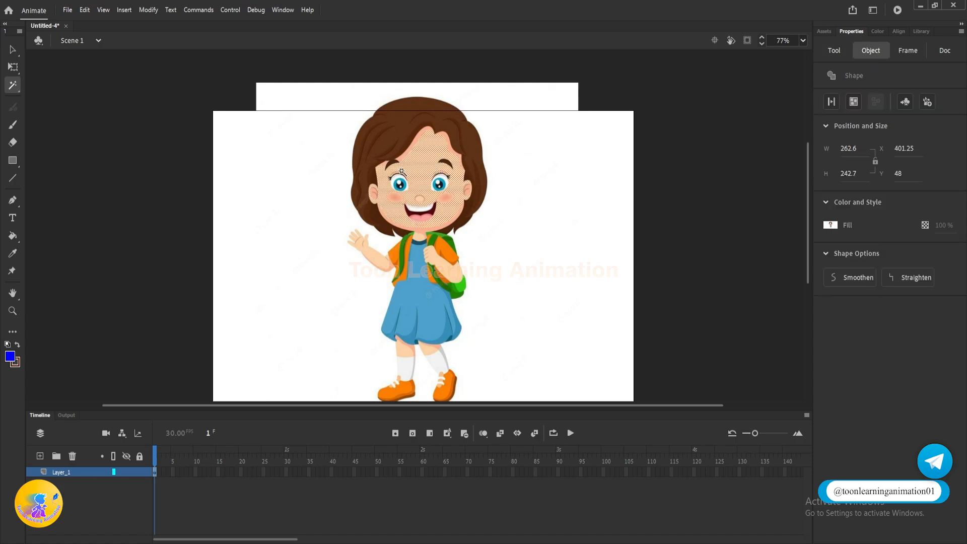
left_click(11, 52)
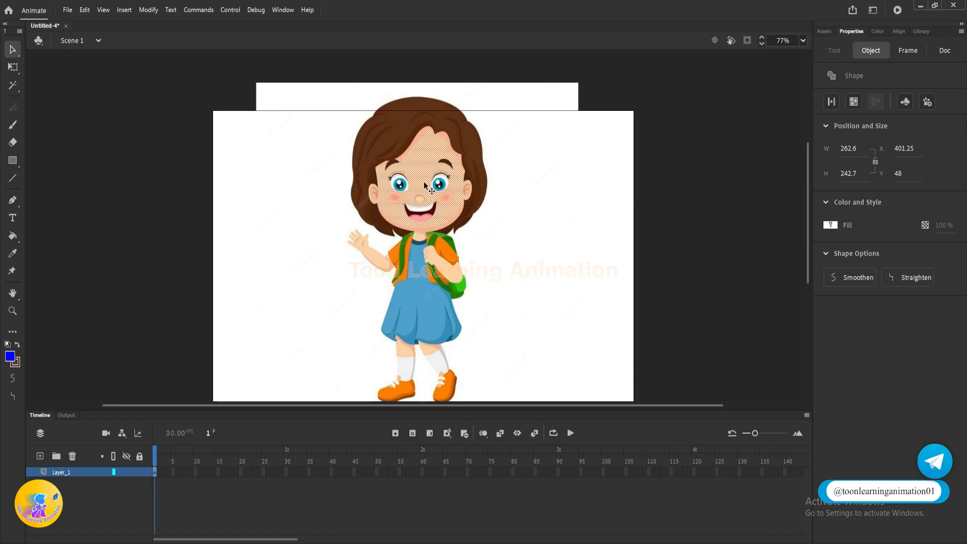
left_click_drag(434, 157, 728, 153)
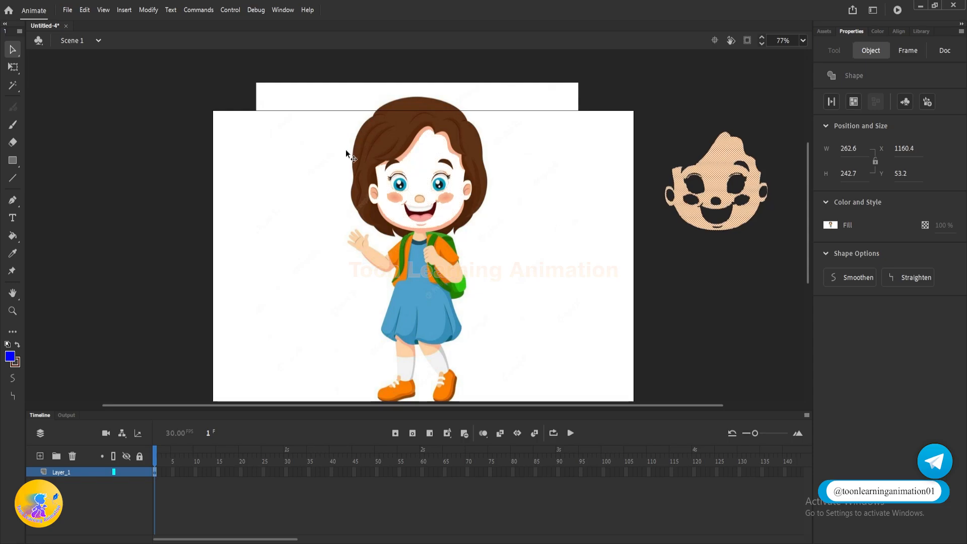
Step: Reposition the detached face skin on the pasteboard and deselect it
left_click(696, 103)
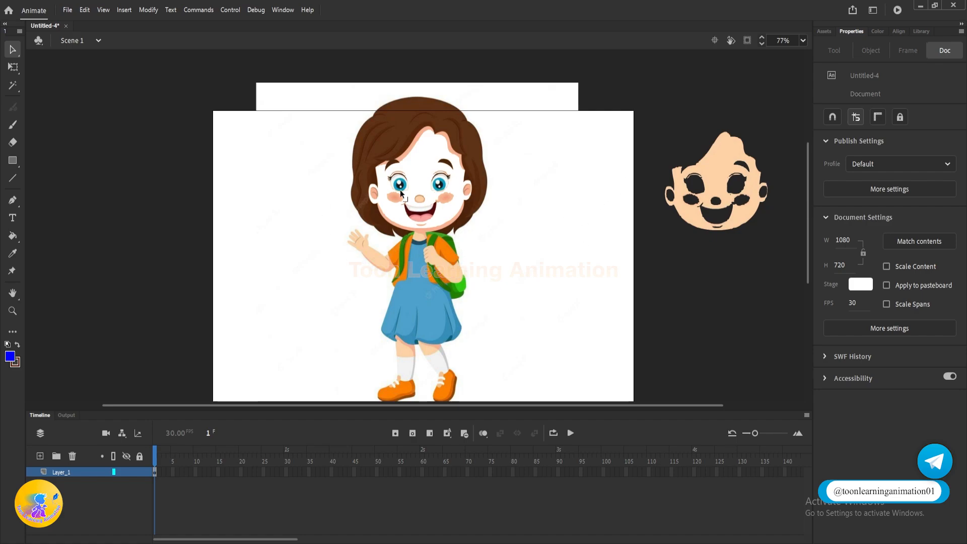
mouse_move(721, 161)
left_mouse_down()
mouse_move(701, 96)
mouse_move(706, 164)
mouse_move(718, 151)
left_mouse_up()
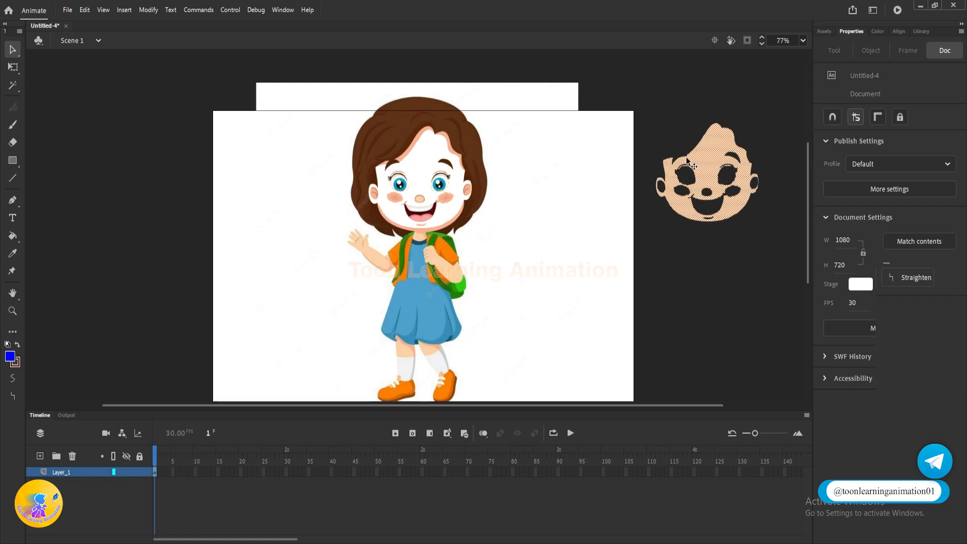
left_click(495, 137)
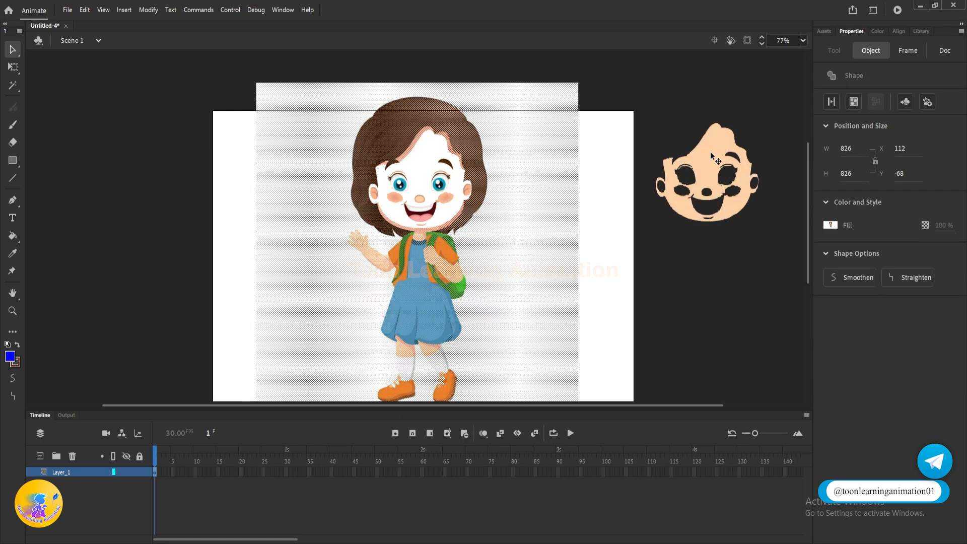
left_click_drag(714, 156, 732, 173)
left_click(670, 101)
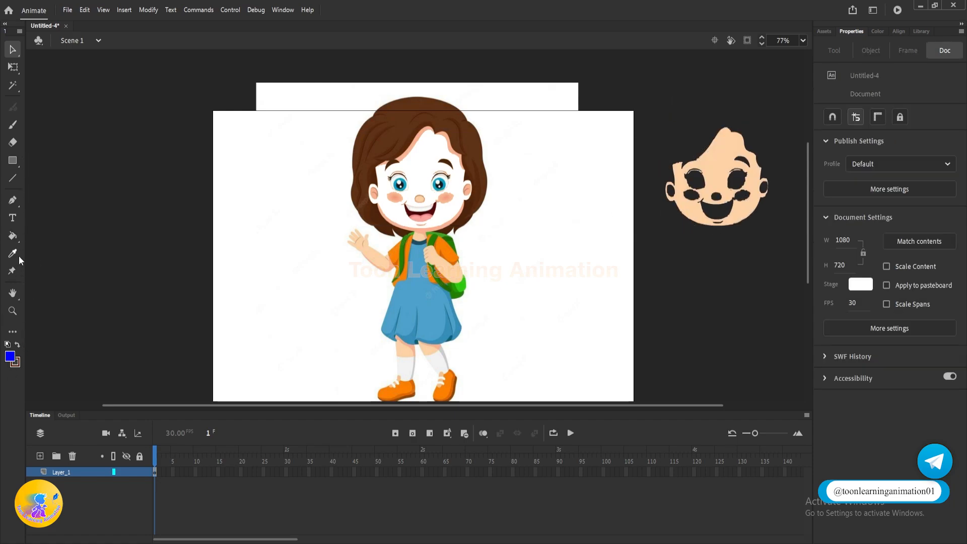
Step: Try outlining the detached face with the Ink Bottle, undo the stroke, and return to the Selection tool
left_click(12, 235)
left_click(55, 252)
left_click(726, 156)
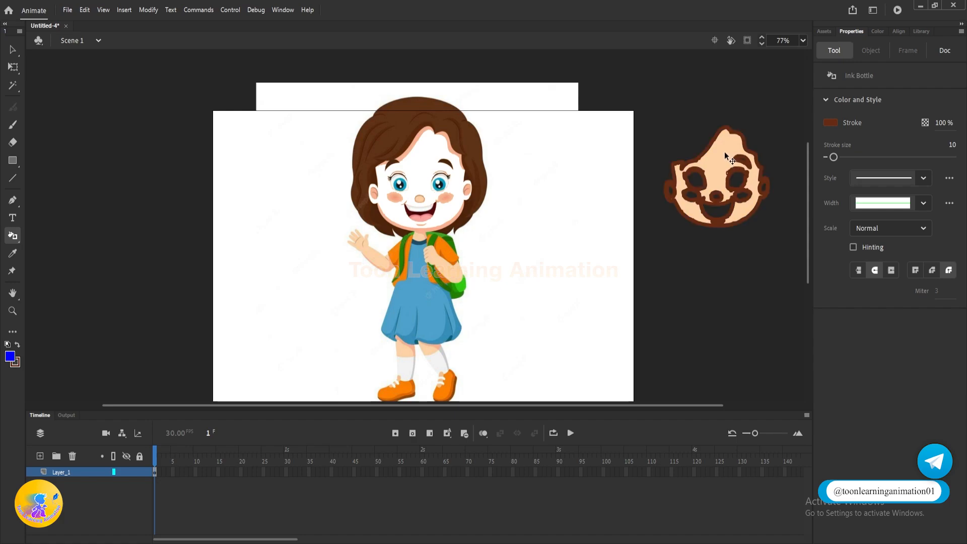
key("ctrl+z")
key("v")
Step: Select the detached face, change its fill to bright green, and deselect it
left_click(725, 153)
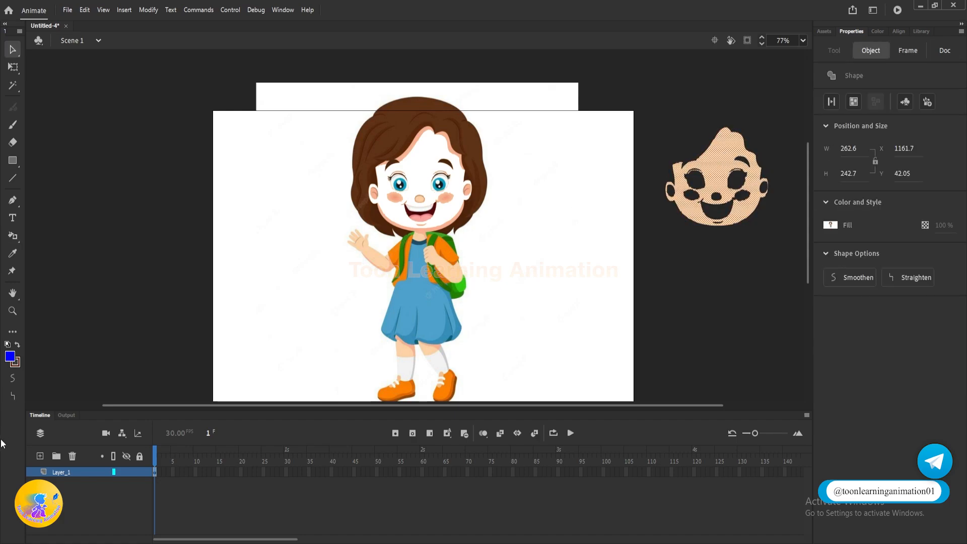
left_click(9, 356)
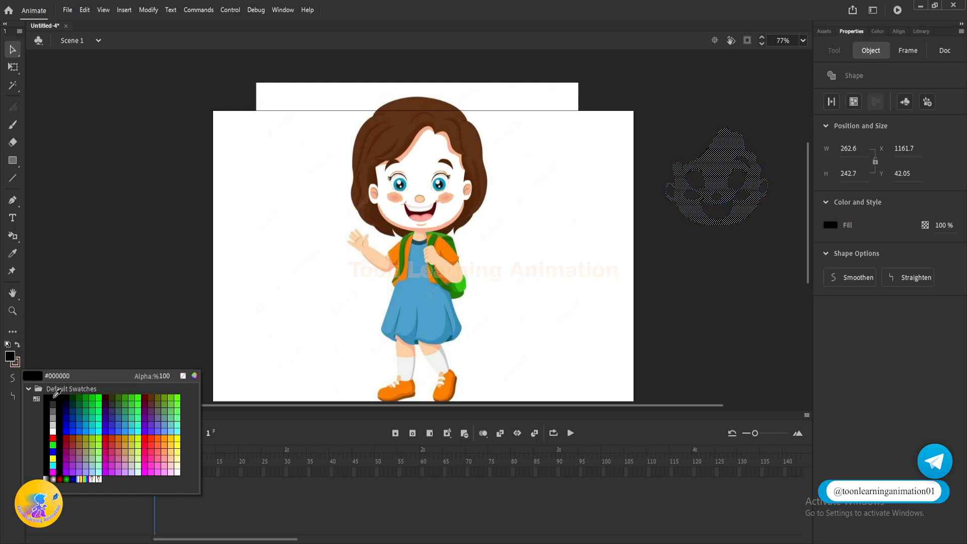
left_click(52, 444)
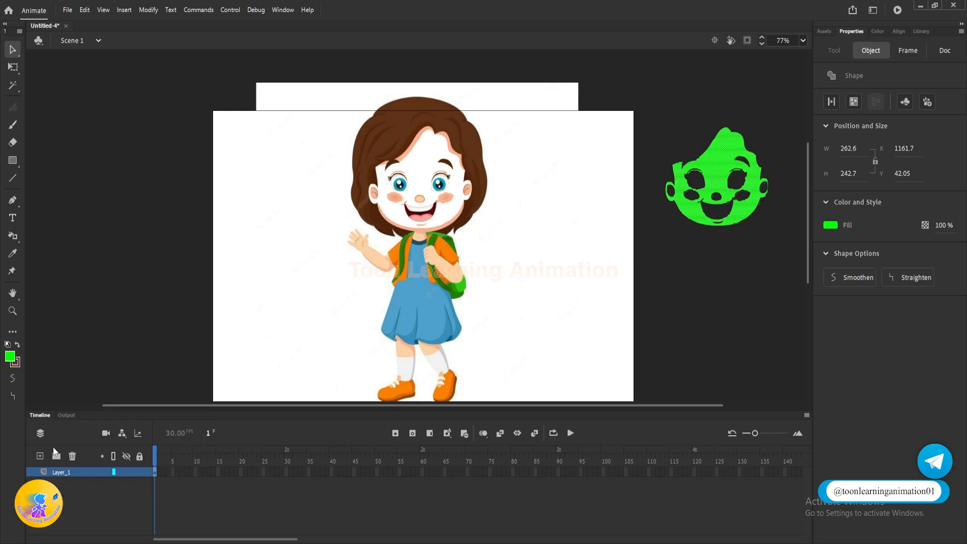
left_click(656, 358)
left_click(740, 156)
left_click(698, 320)
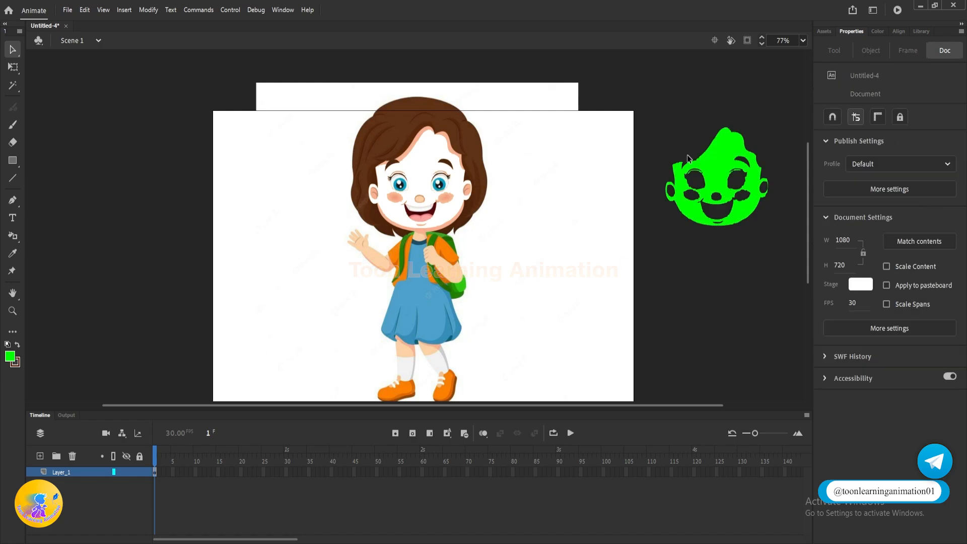
Step: Undo the green recolouring of the detached face and clear the selection
key("ctrl+z")
key("ctrl+z")
key("ctrl+z")
key("ctrl+z")
left_click(734, 320)
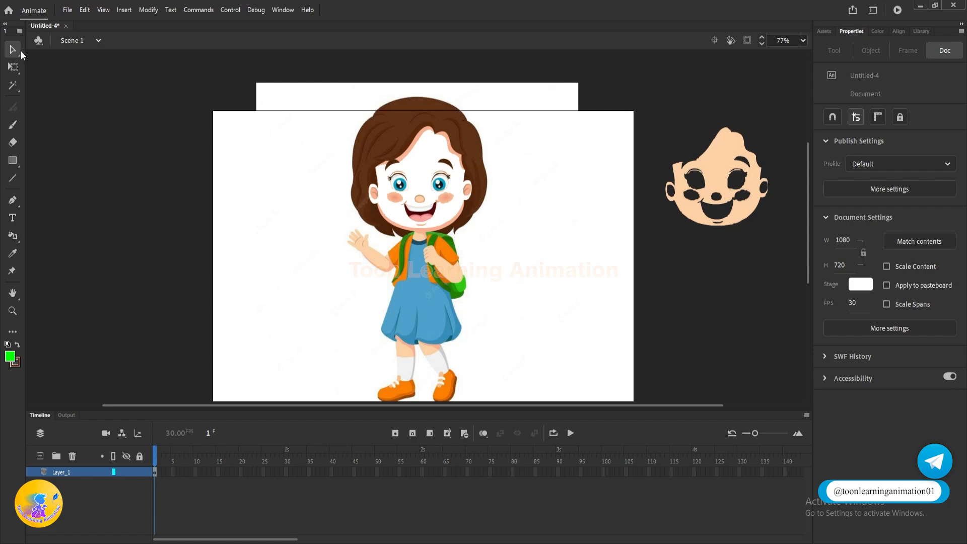
Step: Select the girl's brown hair with the Magic Wand, using a threshold of 10 and Normal smoothing
left_click(16, 87)
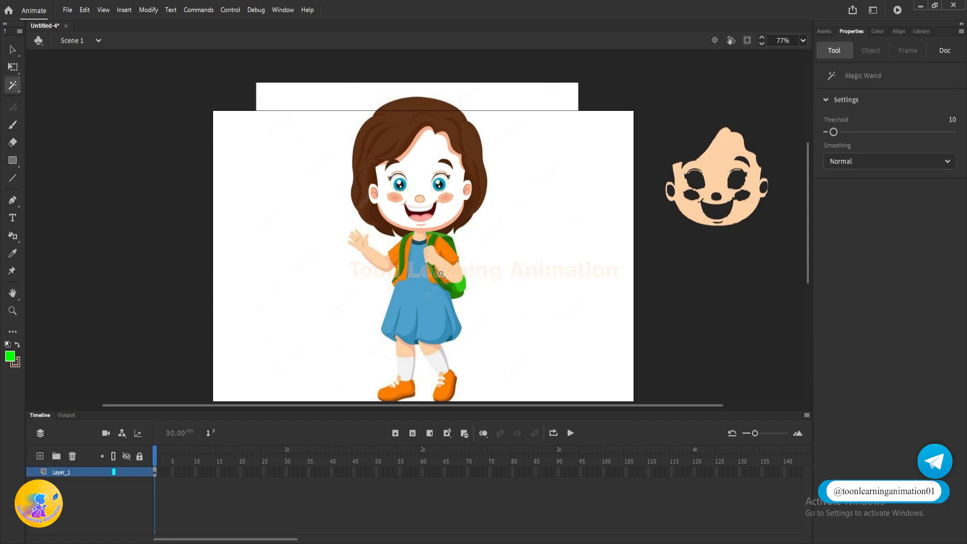
left_click(404, 188)
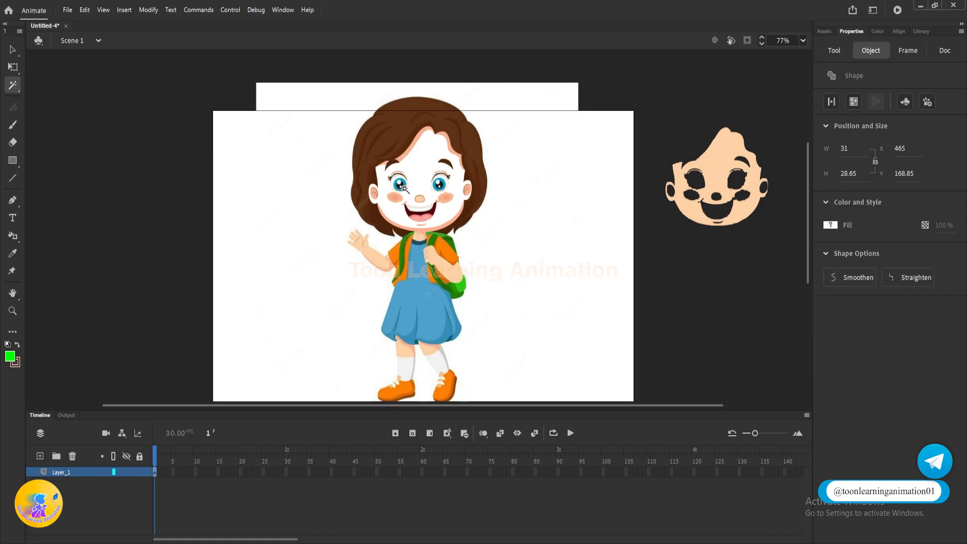
scroll(403, 188, "up", 4)
scroll(404, 183, "down", 2)
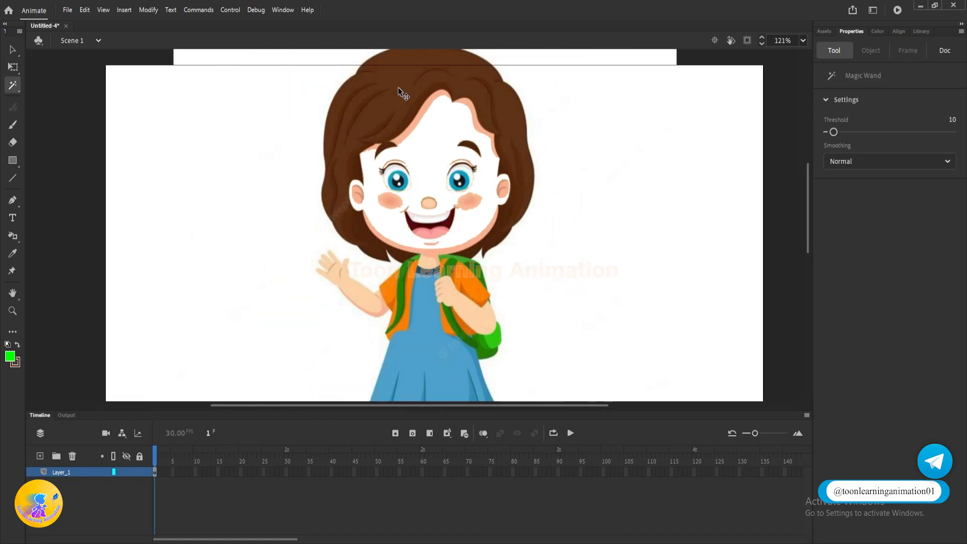
left_click(406, 100)
scroll(406, 101, "down", 2)
scroll(410, 96, "up", 1)
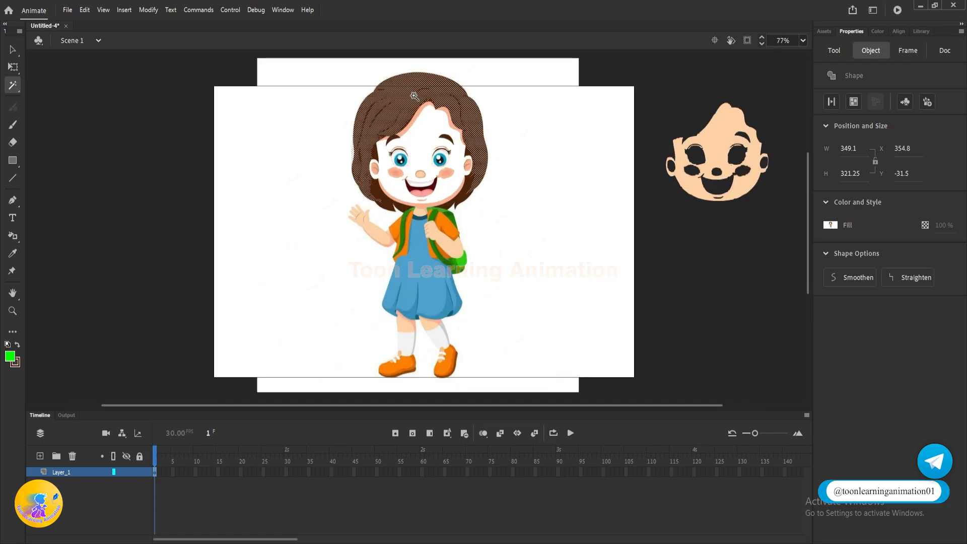
Step: Move the selected hair off the girl onto the pasteboard below the detached face and deselect it
left_click(13, 49)
left_click_drag(409, 88, 546, 217)
key("ctrl+z")
left_click_drag(686, 235, 687, 224)
left_click_drag(759, 229, 678, 217)
left_click(677, 216)
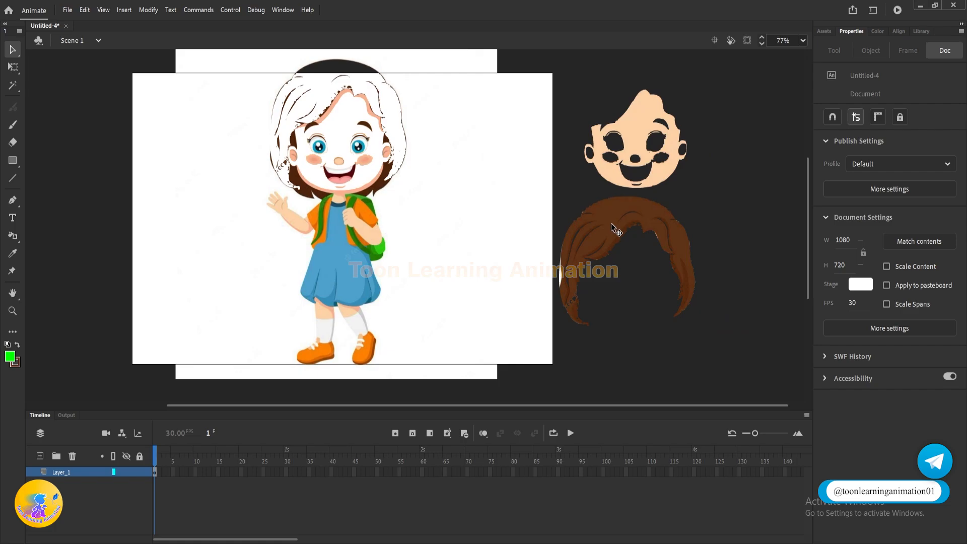
Step: Shift the detached hair further from the stage and the face, and change its fill to black
left_click_drag(611, 223, 642, 245)
left_click(717, 181)
left_click(646, 231)
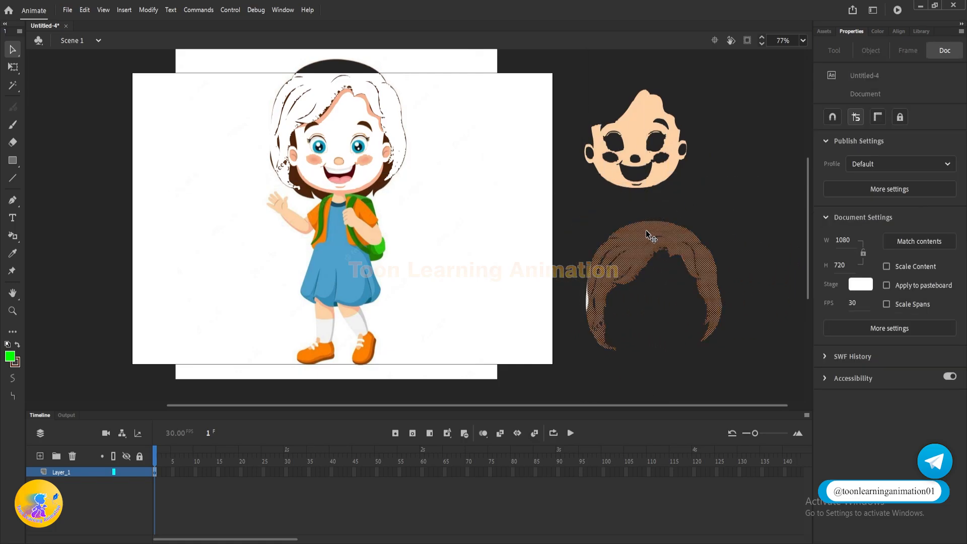
left_click(8, 345)
left_click(18, 345)
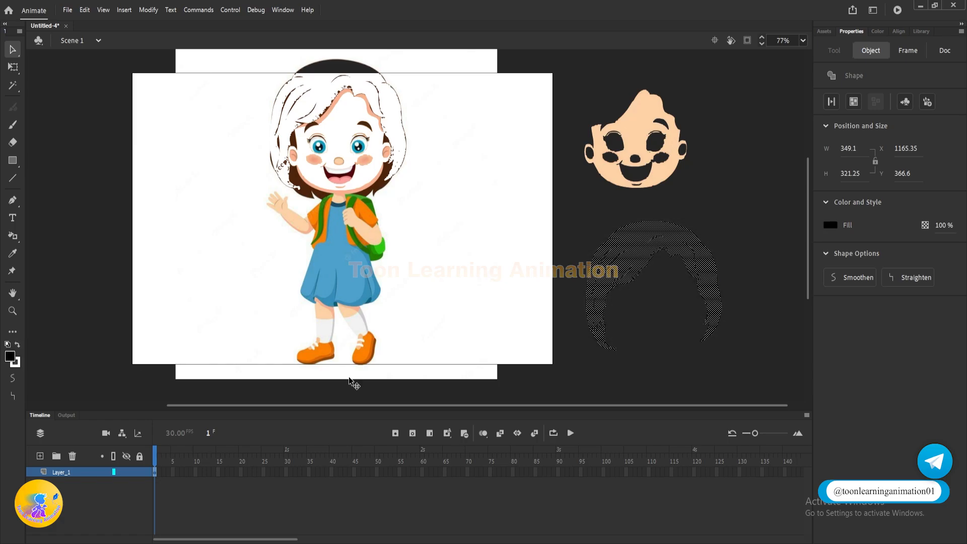
Step: Move the black hair up onto the detached face so the two pieces form a head
left_click(720, 192)
left_click(649, 233)
left_click_drag(629, 245, 613, 84)
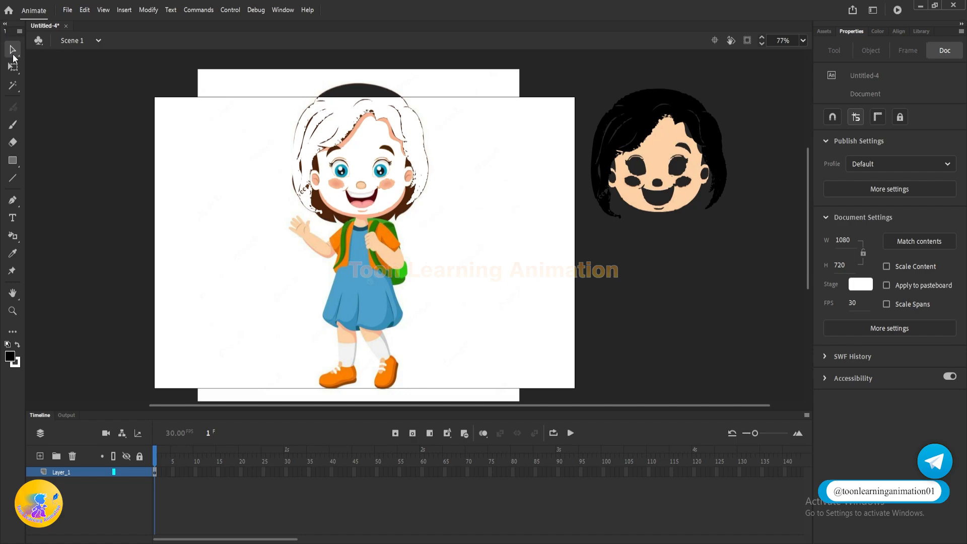
right_click(13, 53)
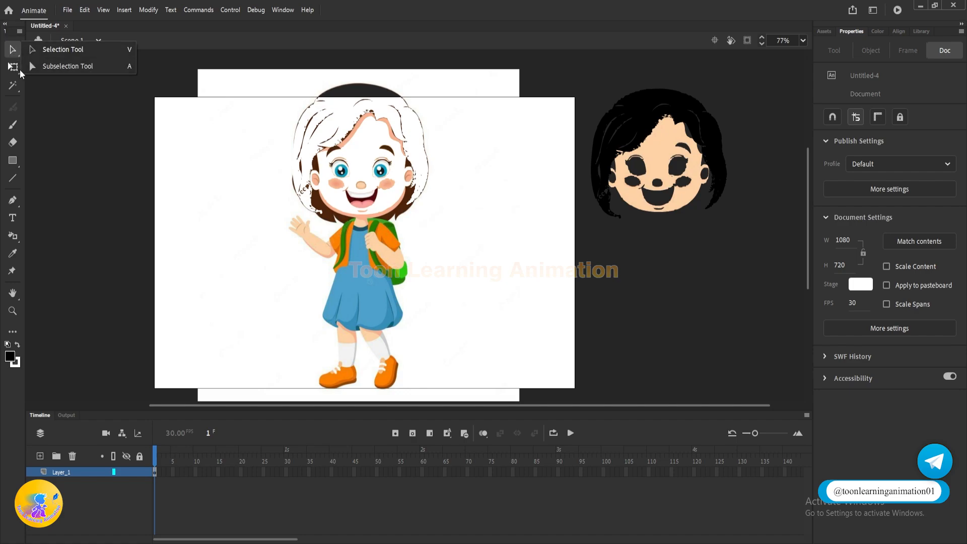
left_click(16, 69)
right_click(13, 86)
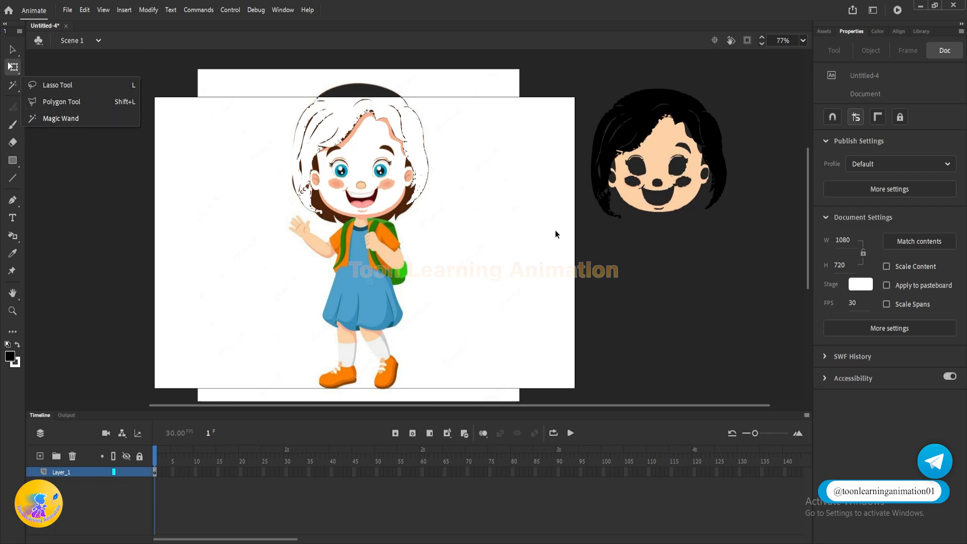
left_click(557, 250)
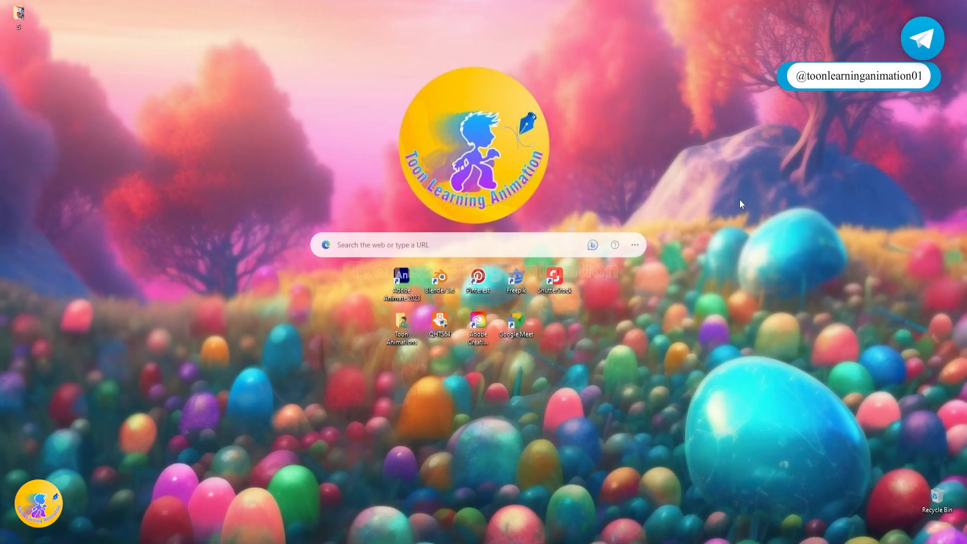